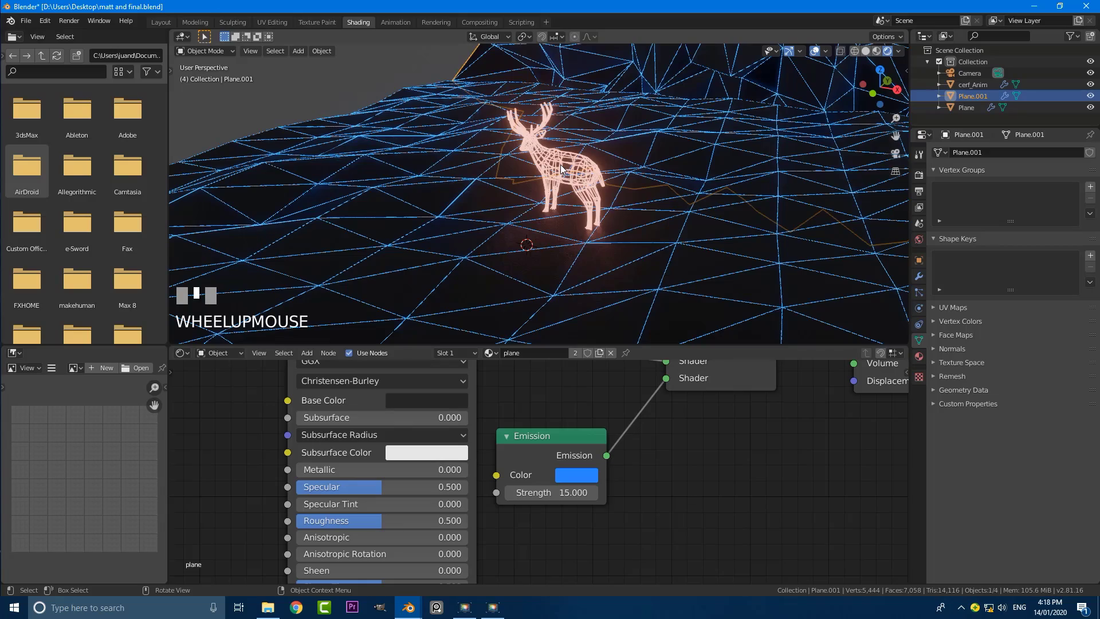
- Inspect the glowing wireframe deer in the finished scene up close
{"action": "left_click", "coordinate": [560, 164]}
{"action": "middle_click_drag", "start_coordinate": [511, 196], "coordinate": [559, 187]}
{"action": "scroll", "coordinate": [498, 149], "scroll_direction": "up", "scroll_amount": 5}
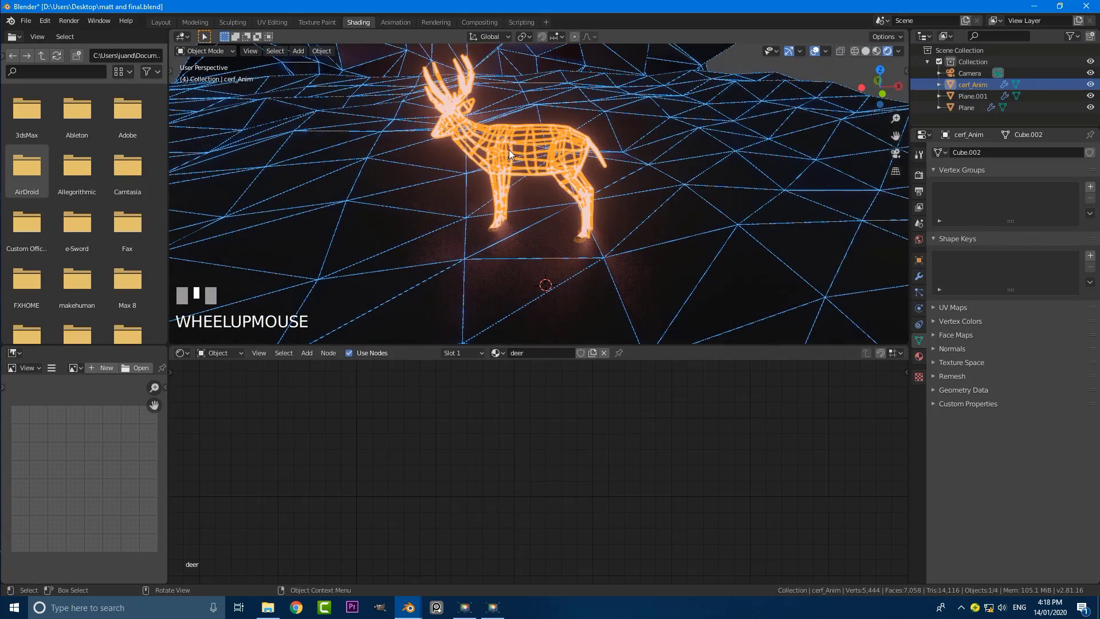
{"action": "key", "text": "g"}
{"action": "right_click", "coordinate": [515, 154]}
{"action": "key", "text": "KP_0"}
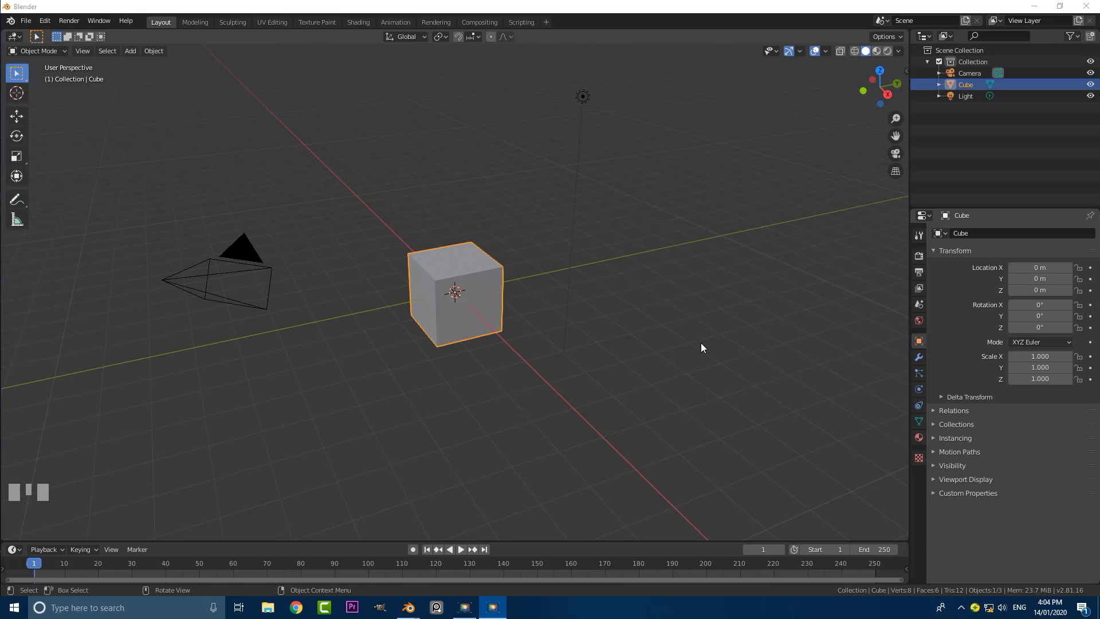
- Delete the default camera, cube and light from the new scene
{"action": "middle_click", "coordinate": [521, 338]}
{"action": "key", "text": "a"}
{"action": "scroll", "coordinate": [519, 330], "scroll_direction": "down", "scroll_amount": 2}
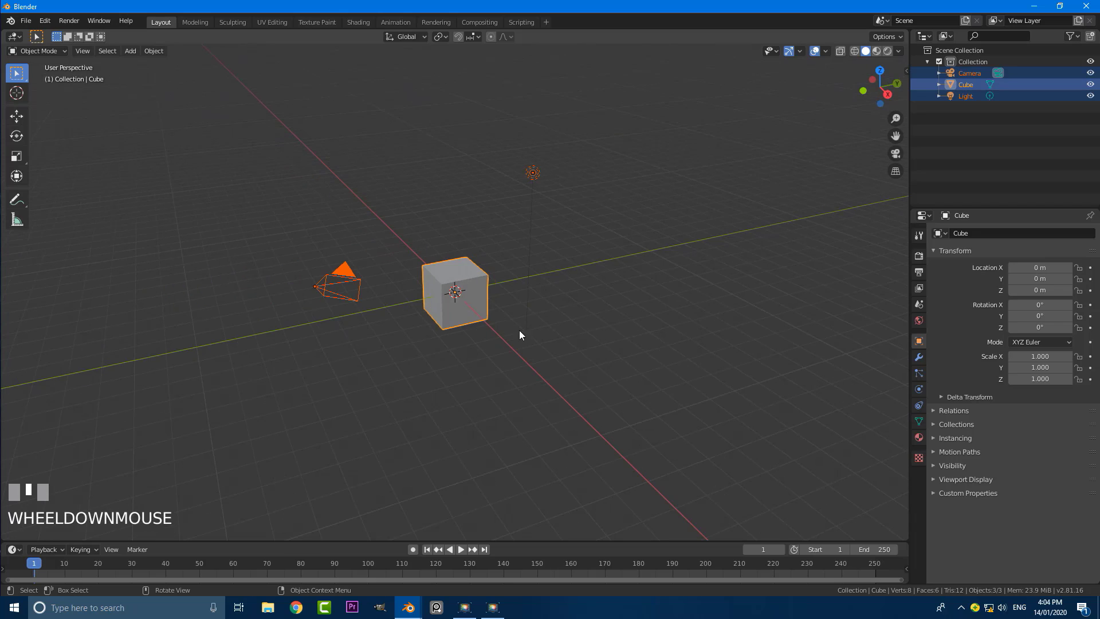
{"action": "key", "text": "x"}
{"action": "left_click", "coordinate": [514, 330]}
{"action": "middle_click_drag", "start_coordinate": [513, 328], "coordinate": [527, 311]}
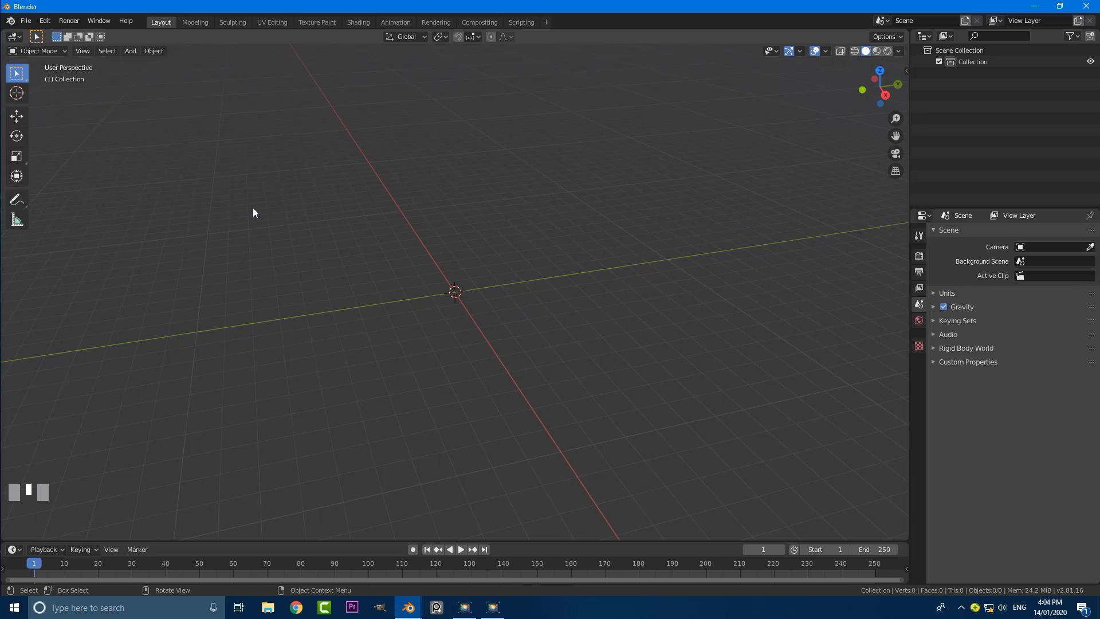
- Append all objects from deer_low_poly_SWAP.blend in the deer-low-poly folder on the Desktop
{"action": "left_click", "coordinate": [26, 21]}
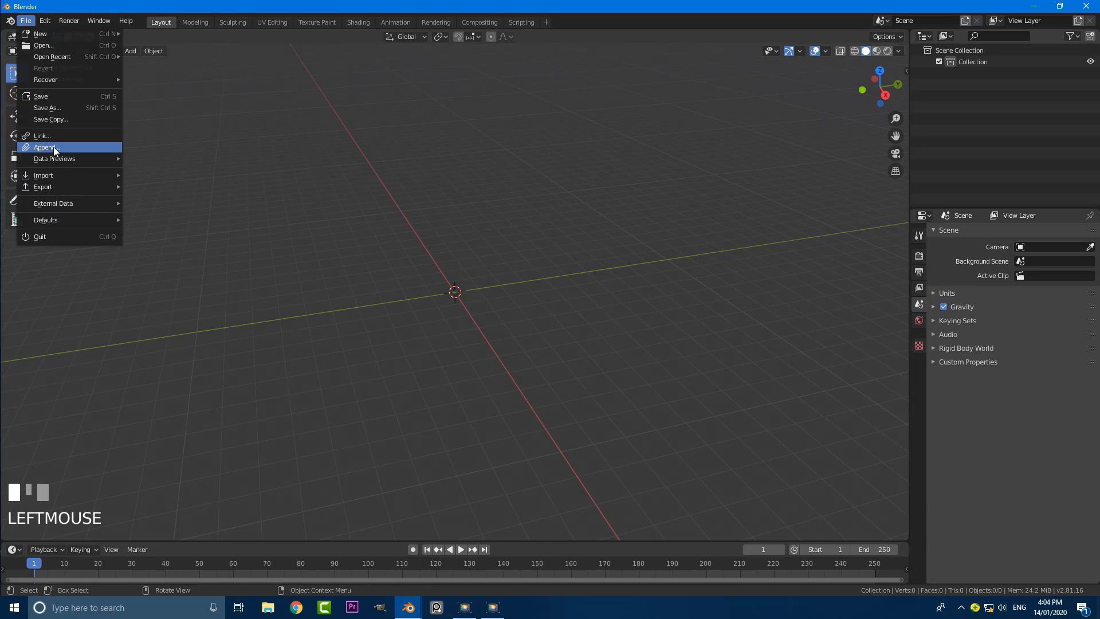
{"action": "left_click", "coordinate": [80, 147]}
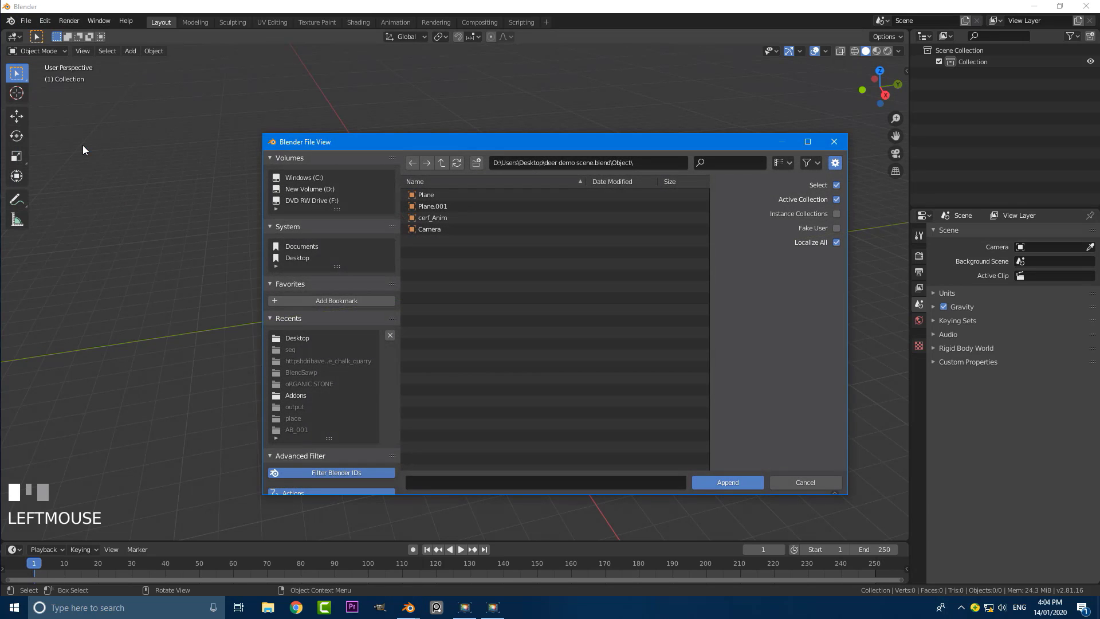
{"action": "left_click", "coordinate": [295, 258]}
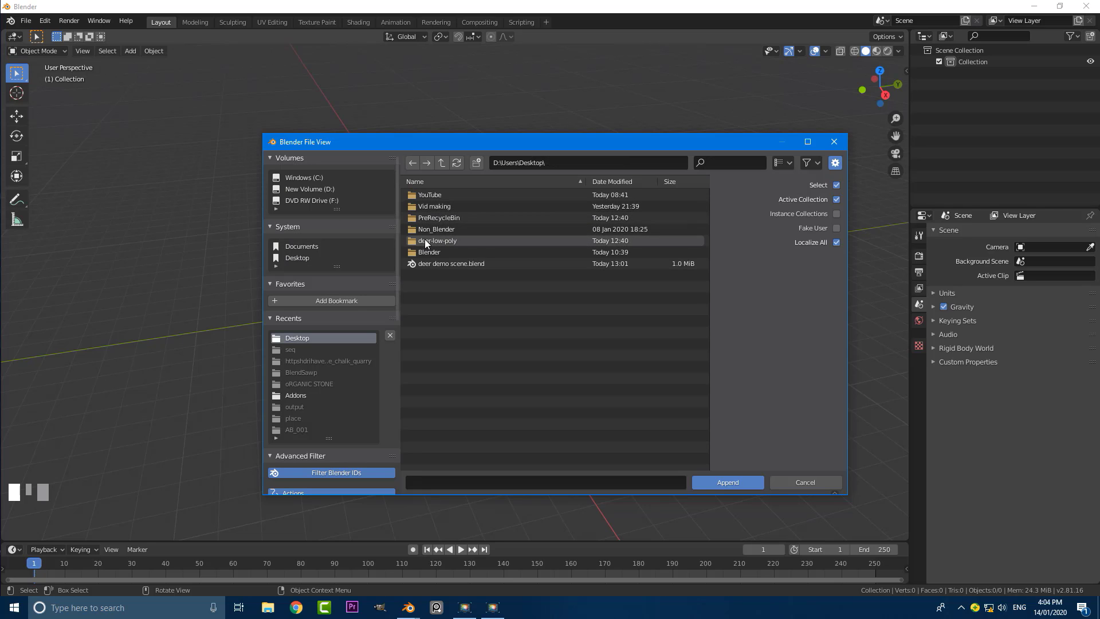
{"action": "left_click", "coordinate": [457, 243]}
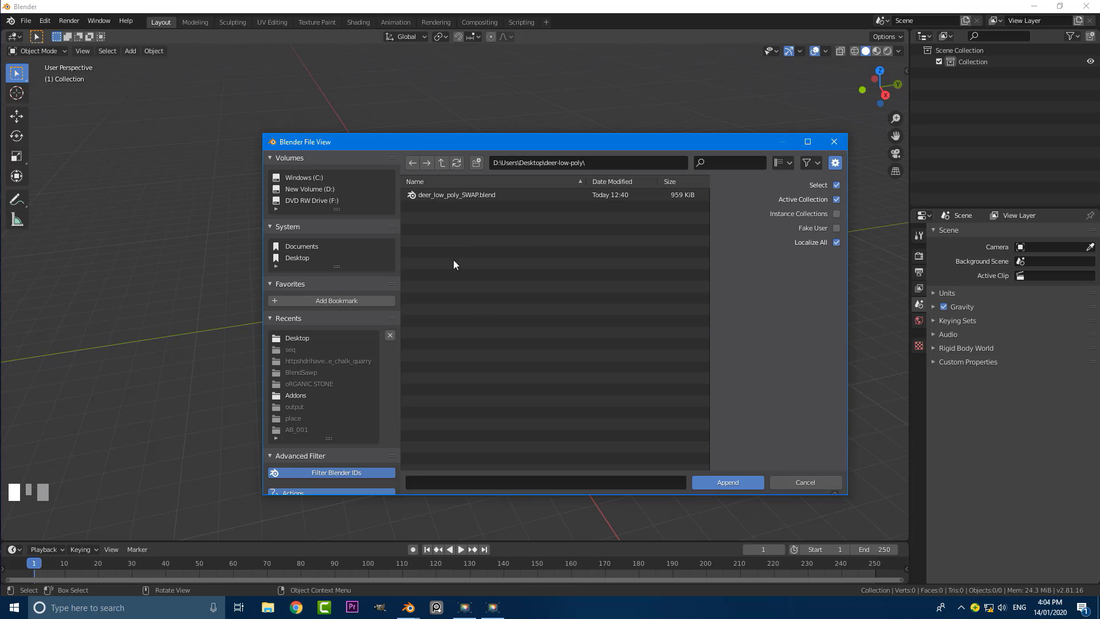
{"action": "left_click", "coordinate": [445, 196]}
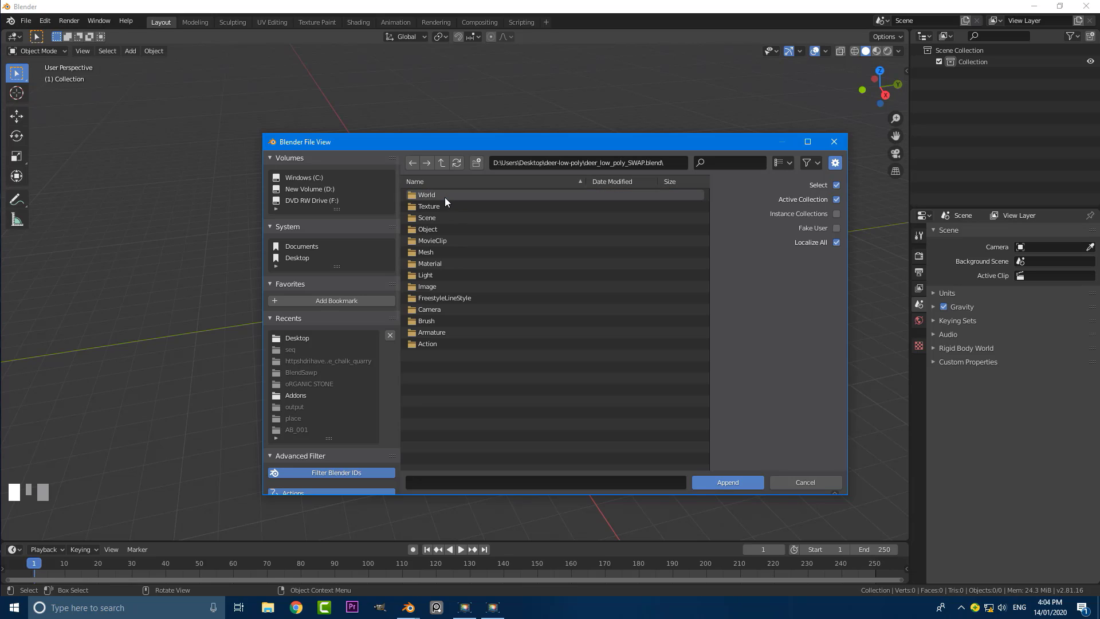
{"action": "left_click", "coordinate": [445, 227]}
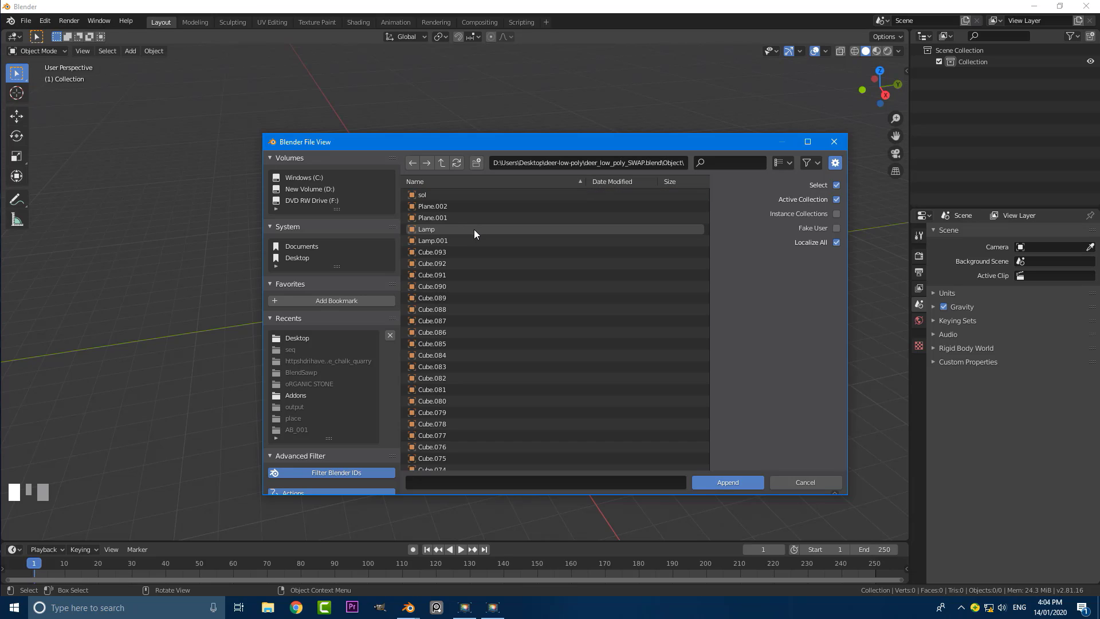
{"action": "key", "text": "a"}
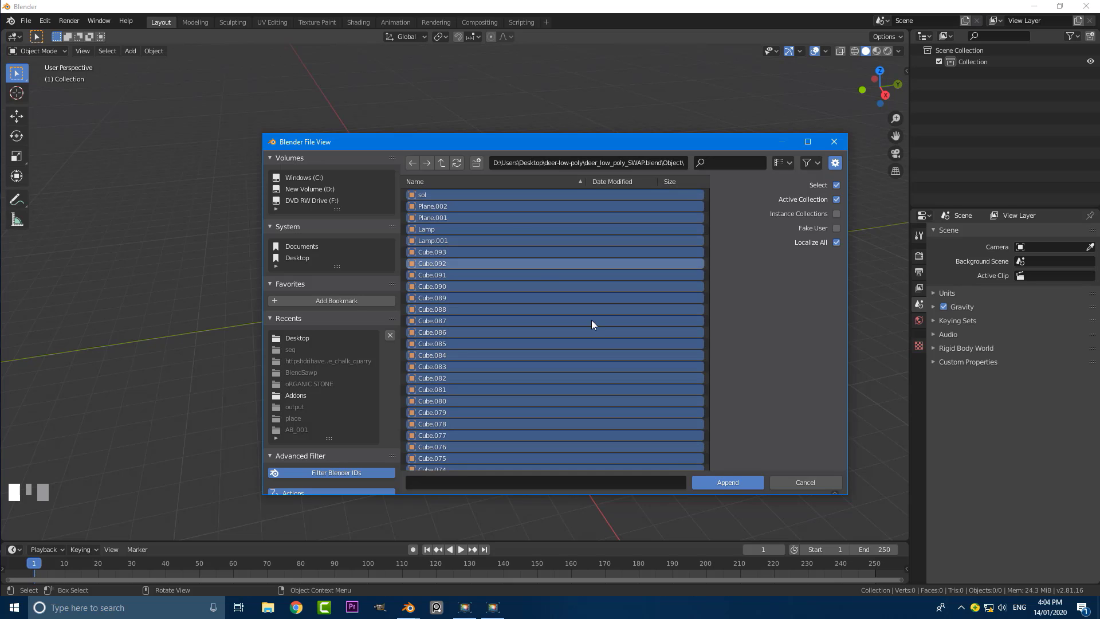
{"action": "left_click", "coordinate": [742, 479]}
- Delete every appended object except the deer mesh cerf_Anim
{"action": "middle_click_drag", "start_coordinate": [738, 481], "coordinate": [541, 338]}
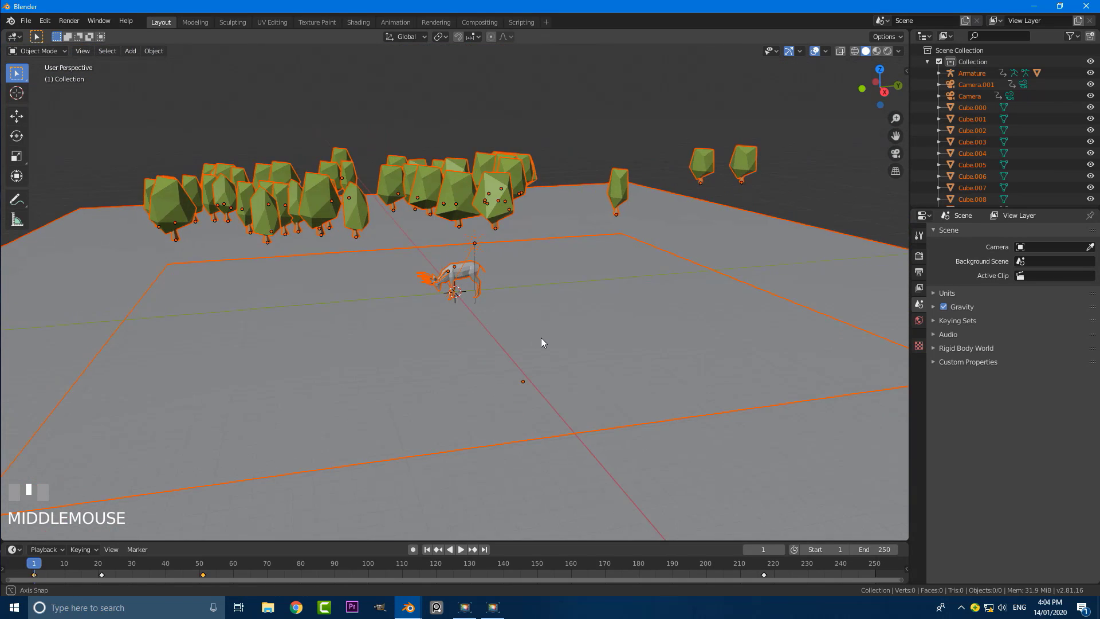
{"action": "scroll", "coordinate": [540, 338], "scroll_direction": "up", "scroll_amount": 3}
{"action": "middle_click_drag", "start_coordinate": [497, 298], "coordinate": [493, 294], "text": "shift"}
{"action": "scroll", "coordinate": [492, 294], "scroll_direction": "up", "scroll_amount": 3}
{"action": "left_click", "coordinate": [476, 240]}
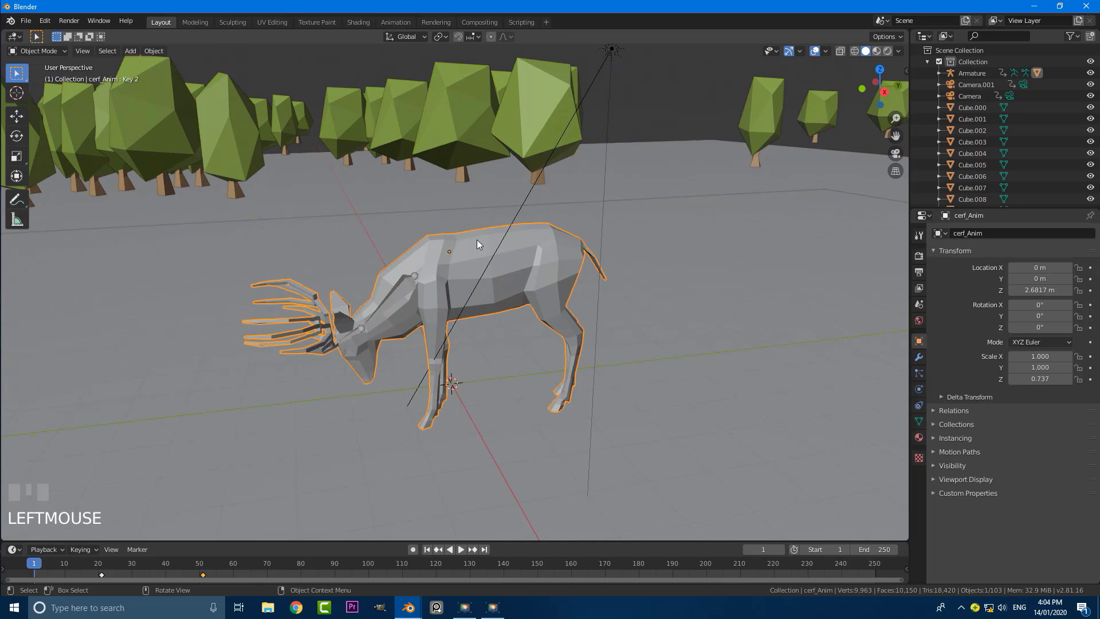
{"action": "key", "text": "g"}
{"action": "right_click", "coordinate": [472, 231]}
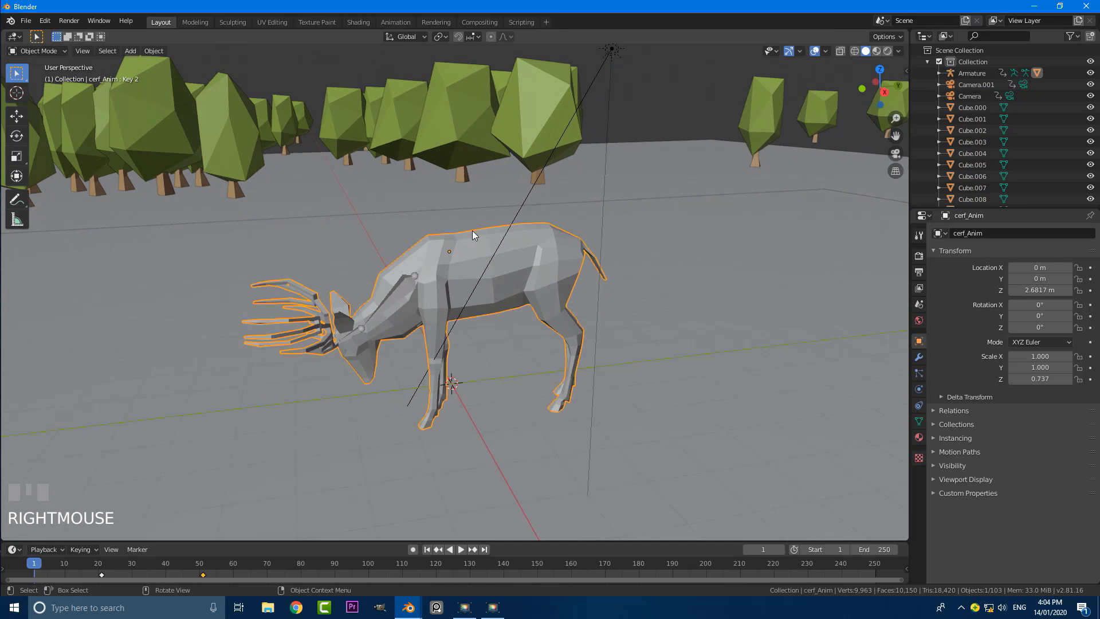
{"action": "key", "text": "ctrl+i"}
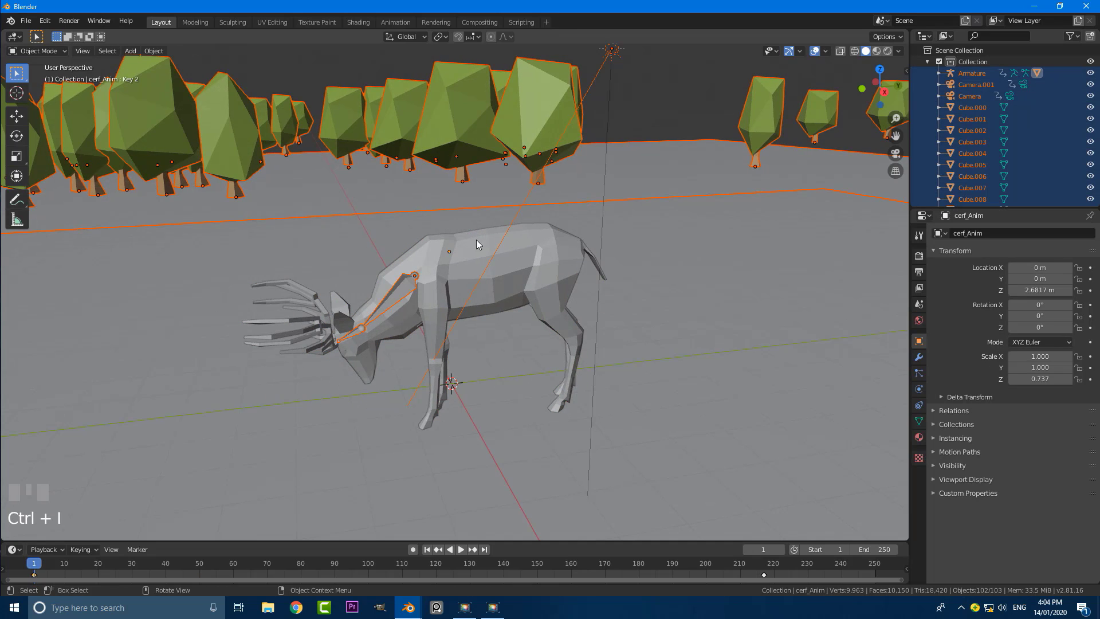
{"action": "key", "text": "x"}
{"action": "left_click", "coordinate": [476, 241]}
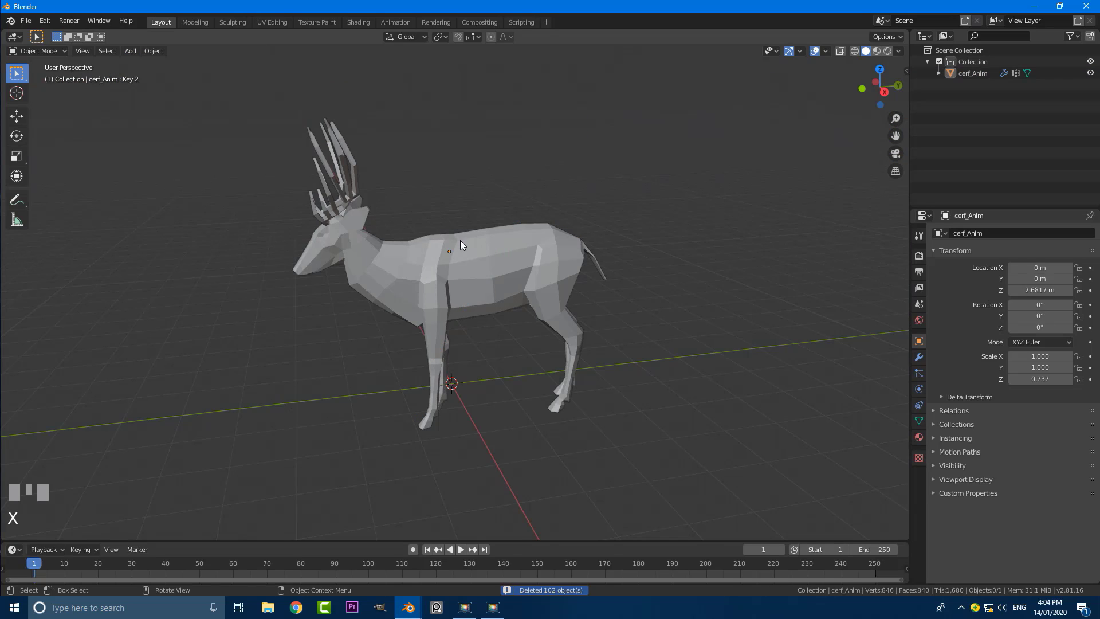
- Remove the Bone and Bone.001 vertex groups from the deer mesh
{"action": "middle_click_drag", "start_coordinate": [475, 264], "coordinate": [493, 262]}
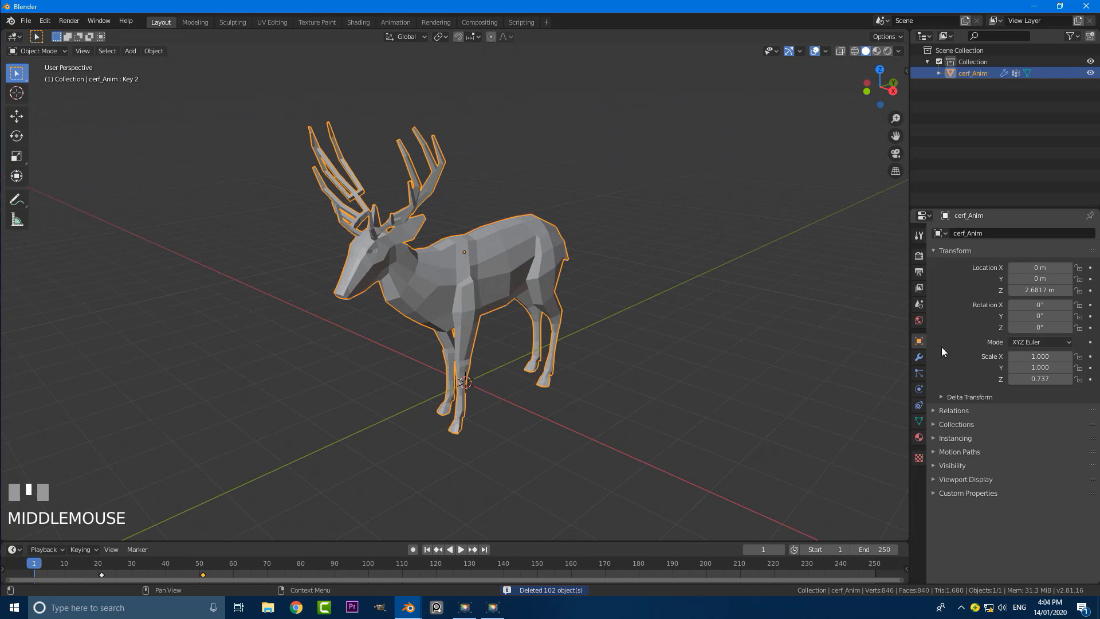
{"action": "left_click", "coordinate": [918, 421]}
{"action": "left_click", "coordinate": [1089, 278]}
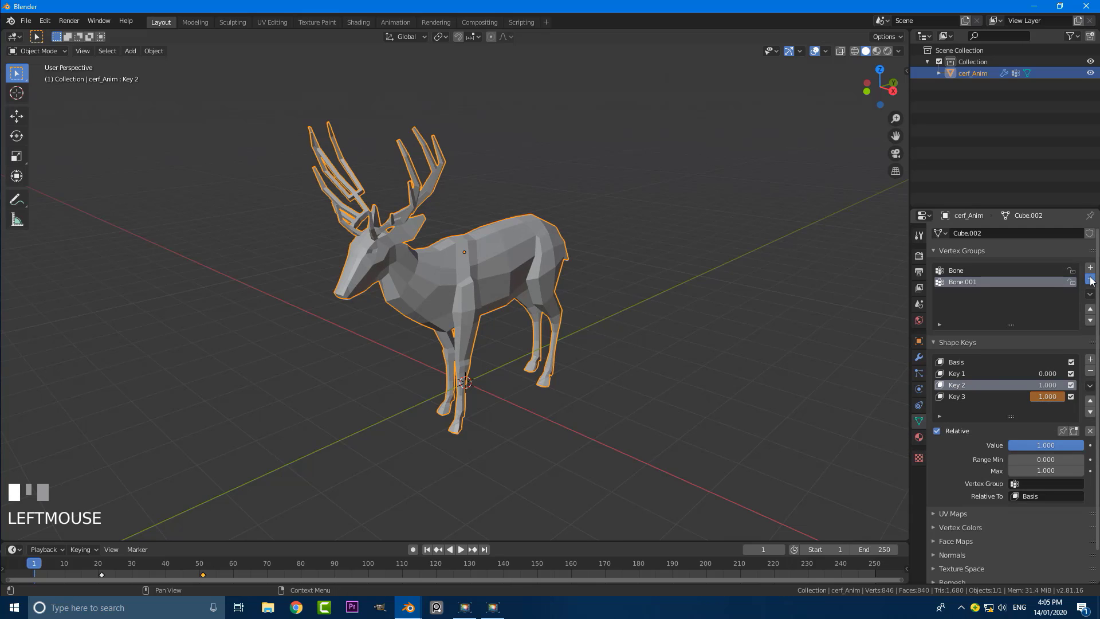
{"action": "left_click", "coordinate": [1089, 278]}
- Remove all shape keys from the deer, from Key 3 down to Basis, and collapse the emptied sections
{"action": "left_click", "coordinate": [956, 374]}
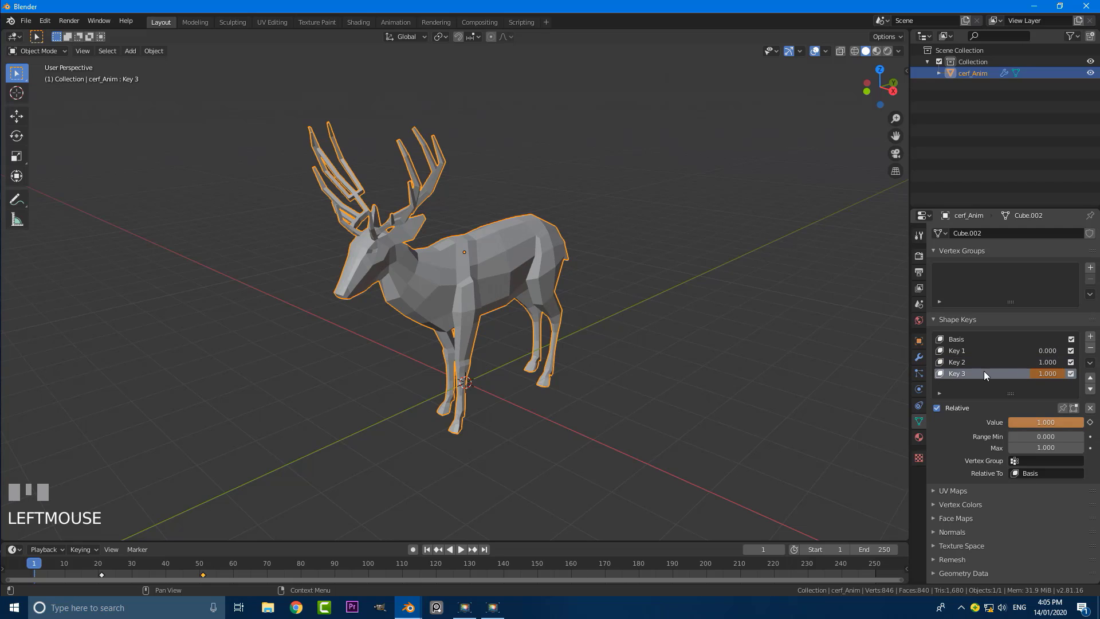
{"action": "left_click", "coordinate": [1090, 349]}
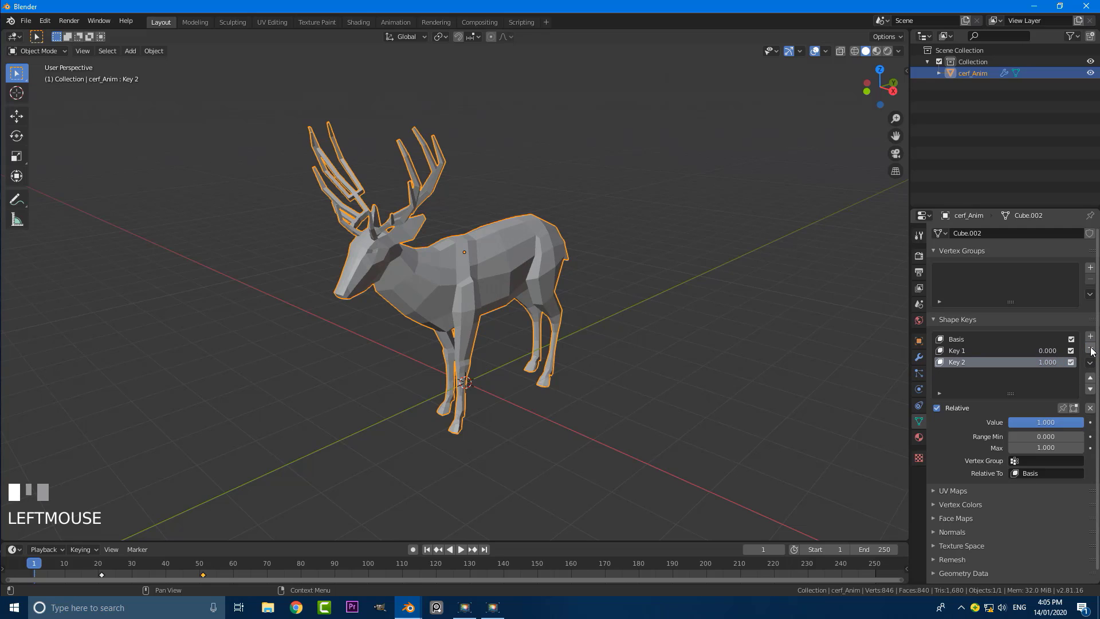
{"action": "left_click", "coordinate": [1090, 349]}
{"action": "left_click", "coordinate": [1090, 349]}
{"action": "left_click", "coordinate": [1090, 349]}
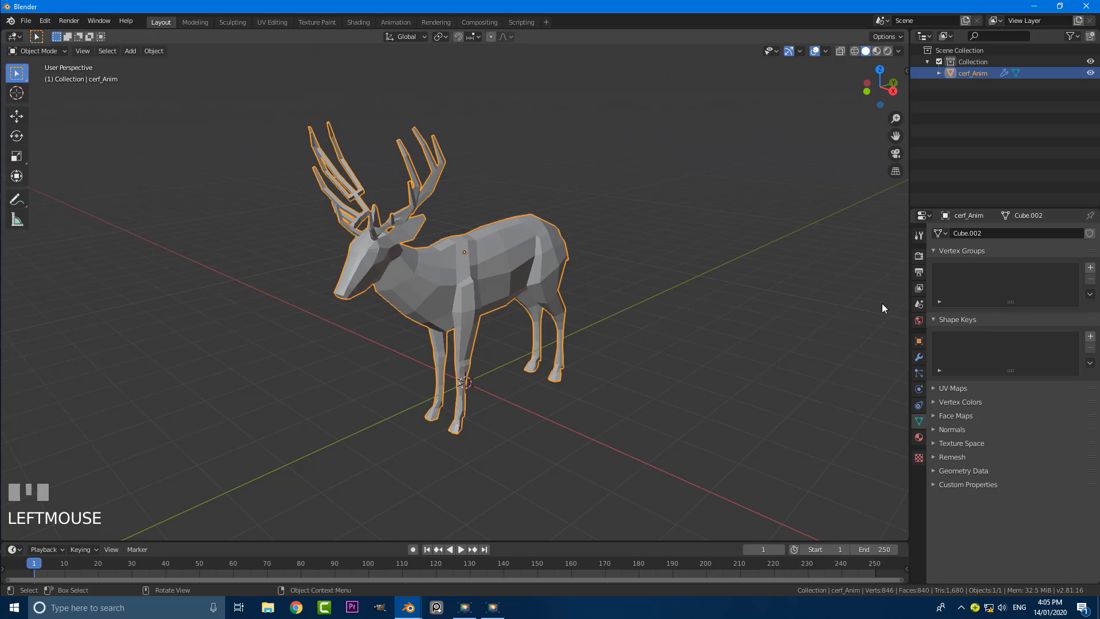
{"action": "left_click", "coordinate": [940, 319]}
{"action": "left_click", "coordinate": [937, 250]}
- Add a mesh plane at the origin beneath the deer and scale it by 8
{"action": "middle_click_drag", "start_coordinate": [486, 259], "coordinate": [411, 290]}
{"action": "key", "text": "alt+a"}
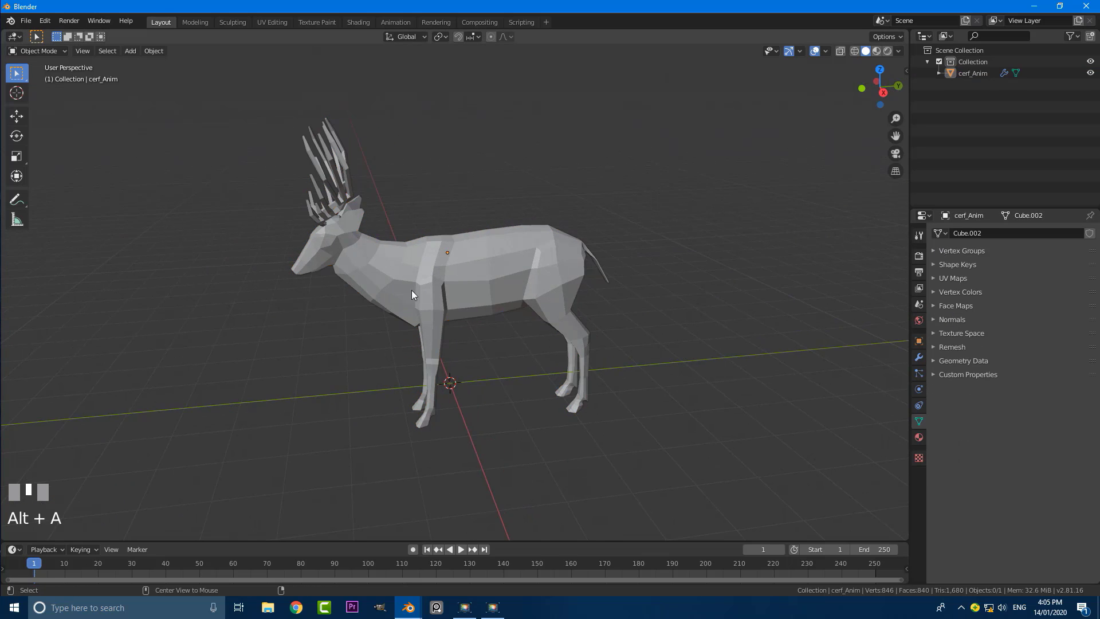
{"action": "scroll", "coordinate": [491, 312], "scroll_direction": "down", "scroll_amount": 3}
{"action": "mouse_move", "coordinate": [492, 311]}
{"action": "middle_mouse_down"}
{"action": "mouse_move", "coordinate": [439, 305]}
{"action": "mouse_move", "coordinate": [519, 313]}
{"action": "mouse_move", "coordinate": [495, 305]}
{"action": "middle_mouse_up"}
{"action": "scroll", "coordinate": [488, 308], "scroll_direction": "up", "scroll_amount": 2}
{"action": "scroll", "coordinate": [491, 305], "scroll_direction": "up", "scroll_amount": 2}
{"action": "key", "text": "shift+a"}
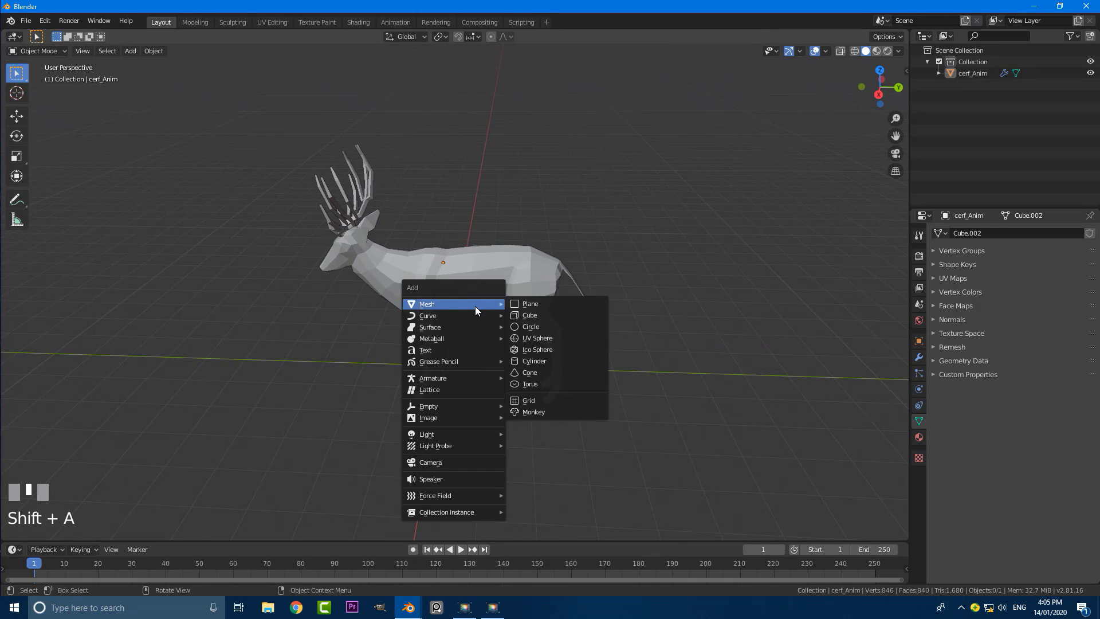
{"action": "left_click", "coordinate": [545, 301]}
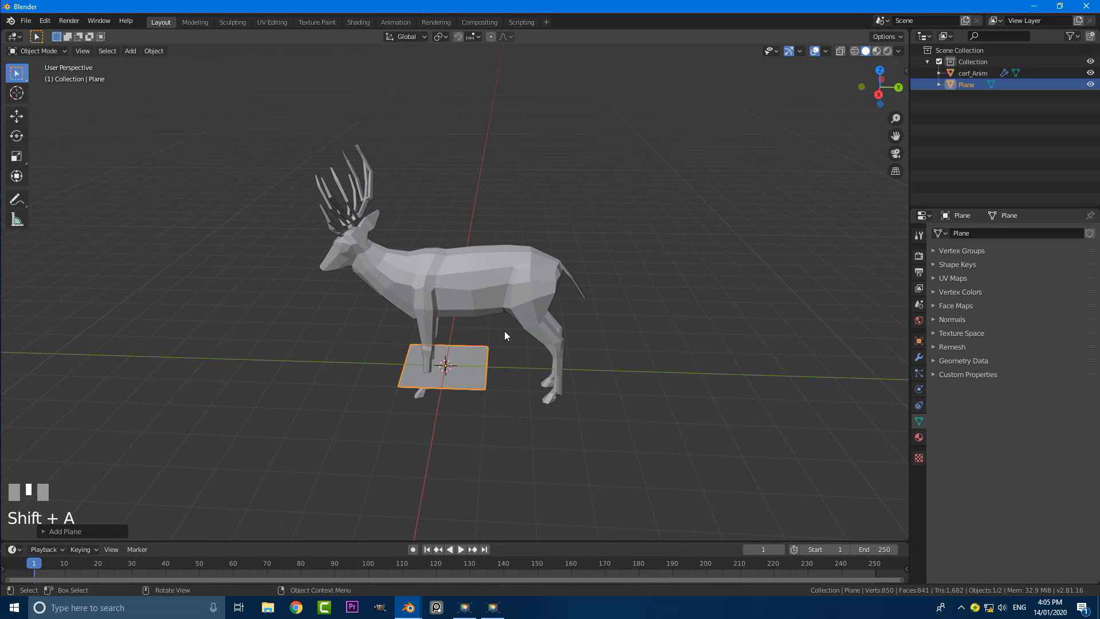
{"action": "type", "text": "s8"}
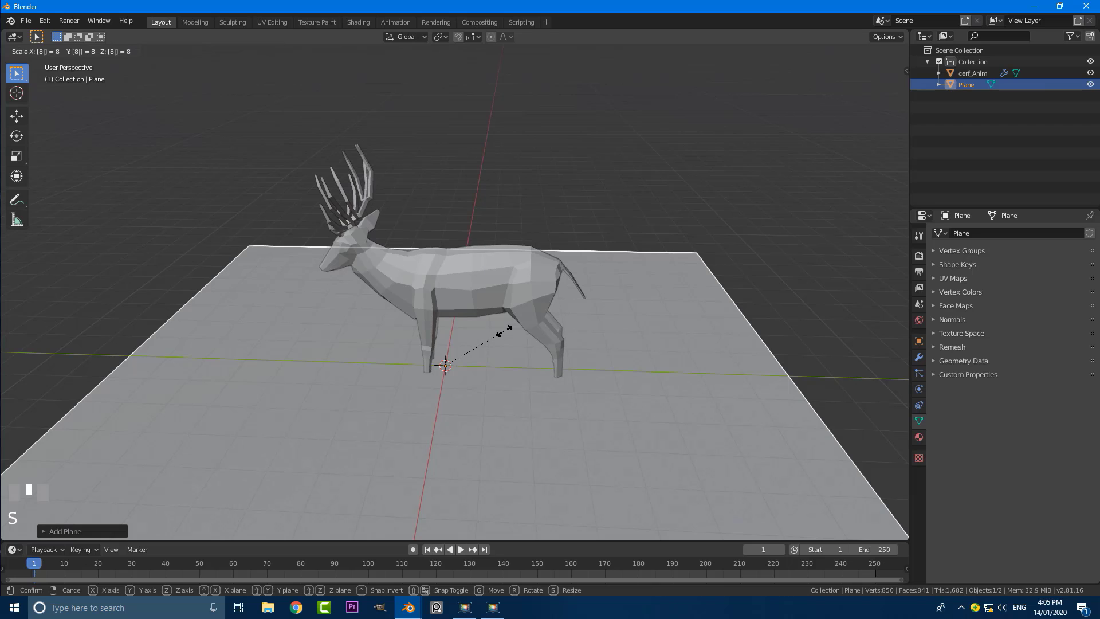
{"action": "key", "text": "Return"}
- Scale the deer down uniformly so it is small relative to the ground plane
{"action": "scroll", "coordinate": [504, 331], "scroll_direction": "up", "scroll_amount": 1}
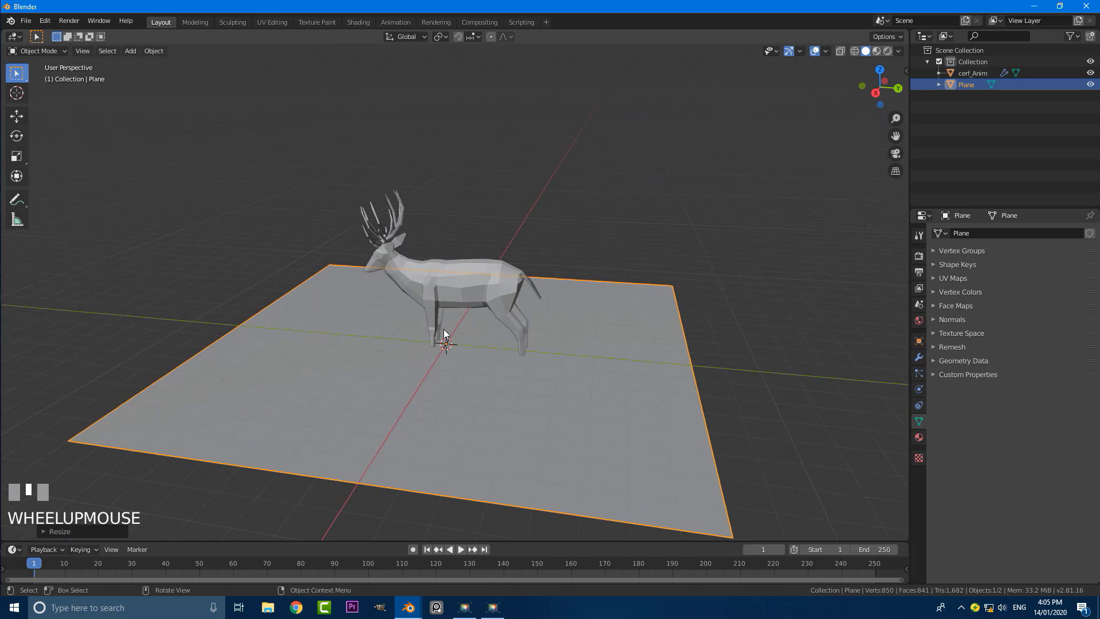
{"action": "left_click", "coordinate": [464, 277]}
{"action": "scroll", "coordinate": [479, 344], "scroll_direction": "up", "scroll_amount": 2}
{"action": "key", "text": "s"}
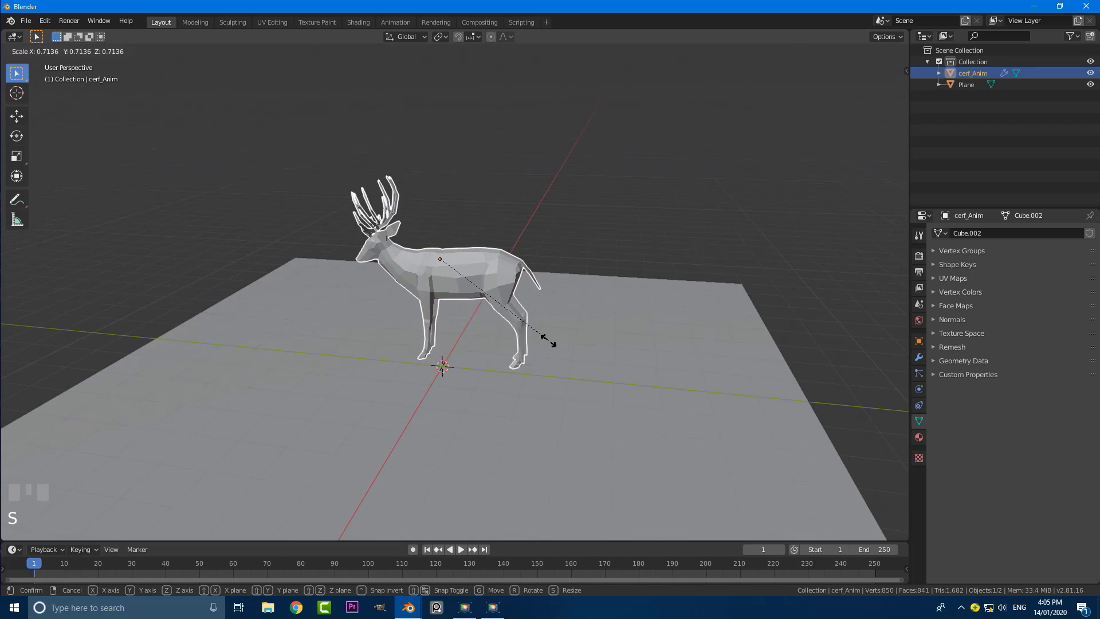
{"action": "left_click", "coordinate": [470, 305]}
- Rotate the deer -90° about the global Z axis so it shows in profile in front view
{"action": "middle_click_drag", "start_coordinate": [470, 305], "coordinate": [459, 315]}
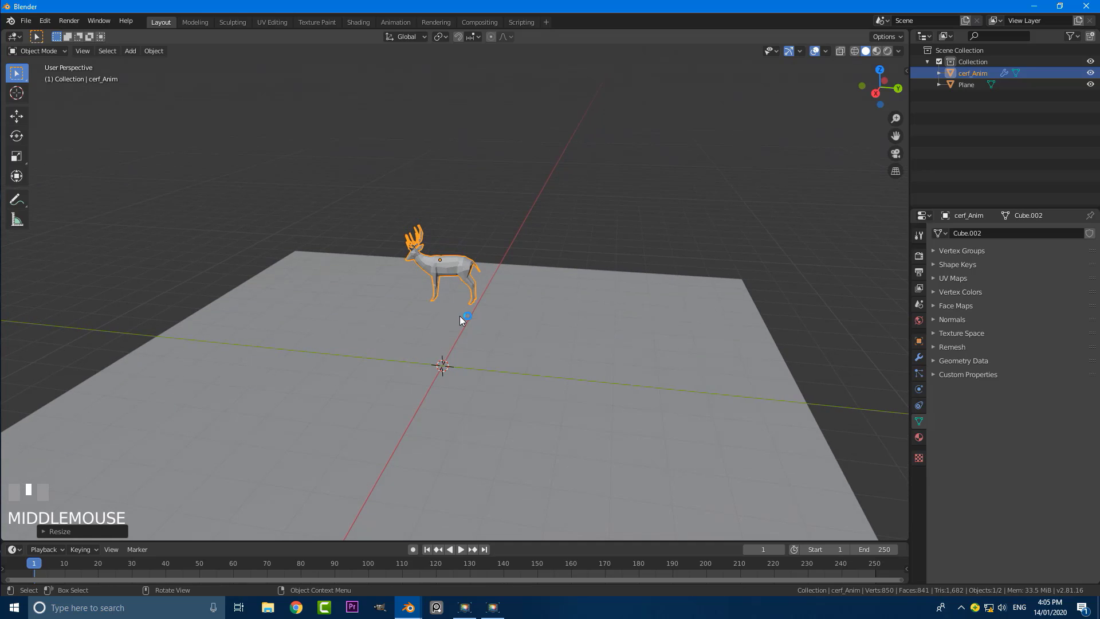
{"action": "key", "text": "KP_1"}
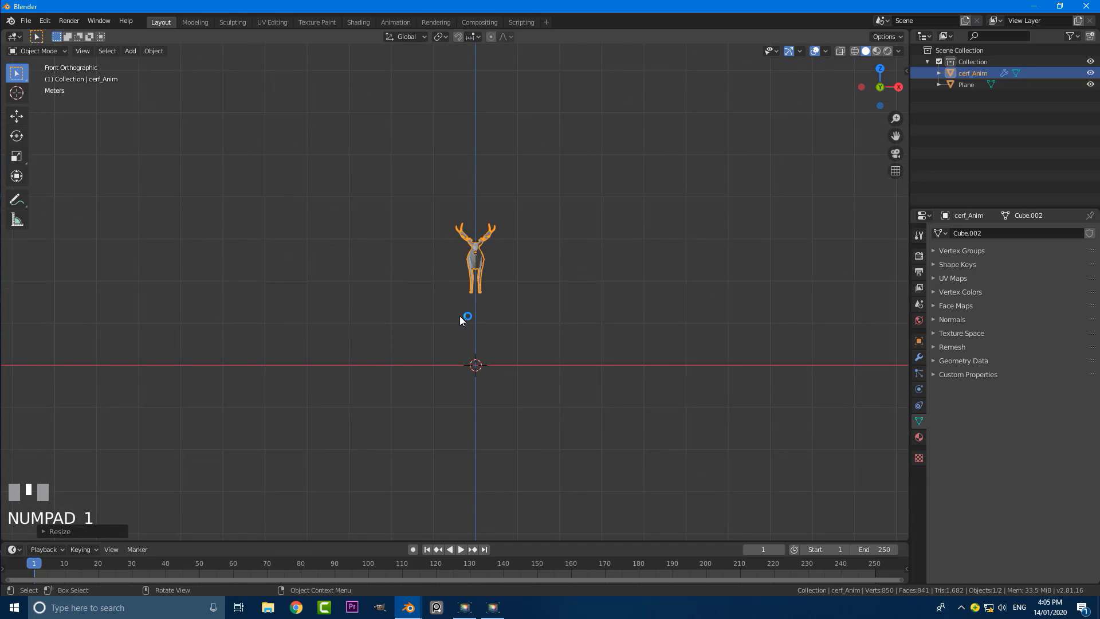
{"action": "scroll", "coordinate": [459, 315], "scroll_direction": "up", "scroll_amount": 3}
{"action": "key", "text": "r"}
{"action": "type", "text": "z"}
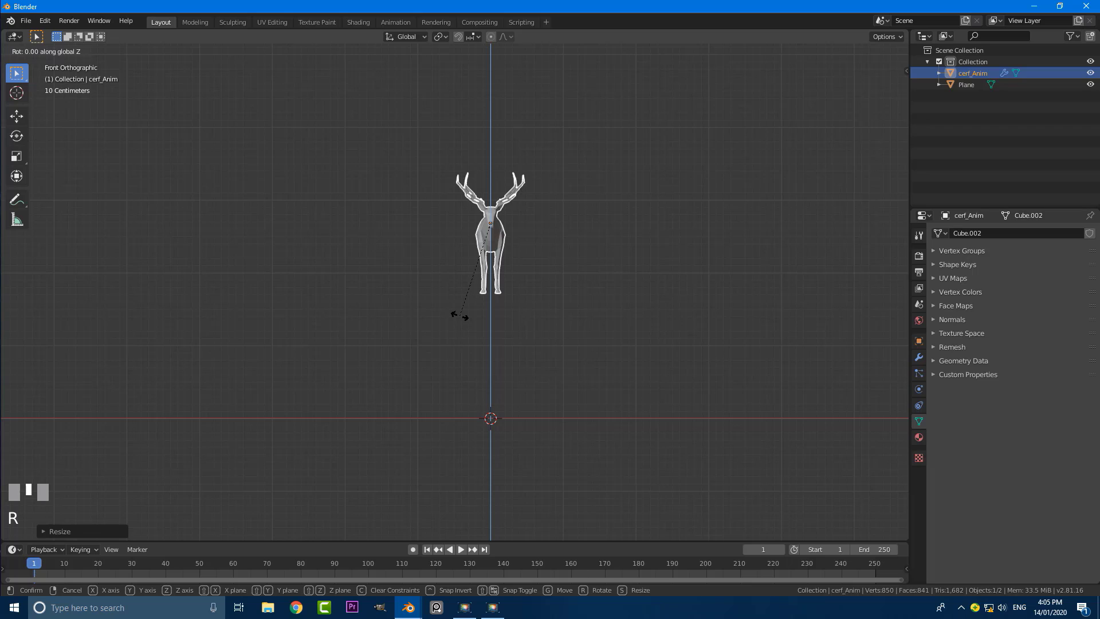
{"action": "type", "text": "-90"}
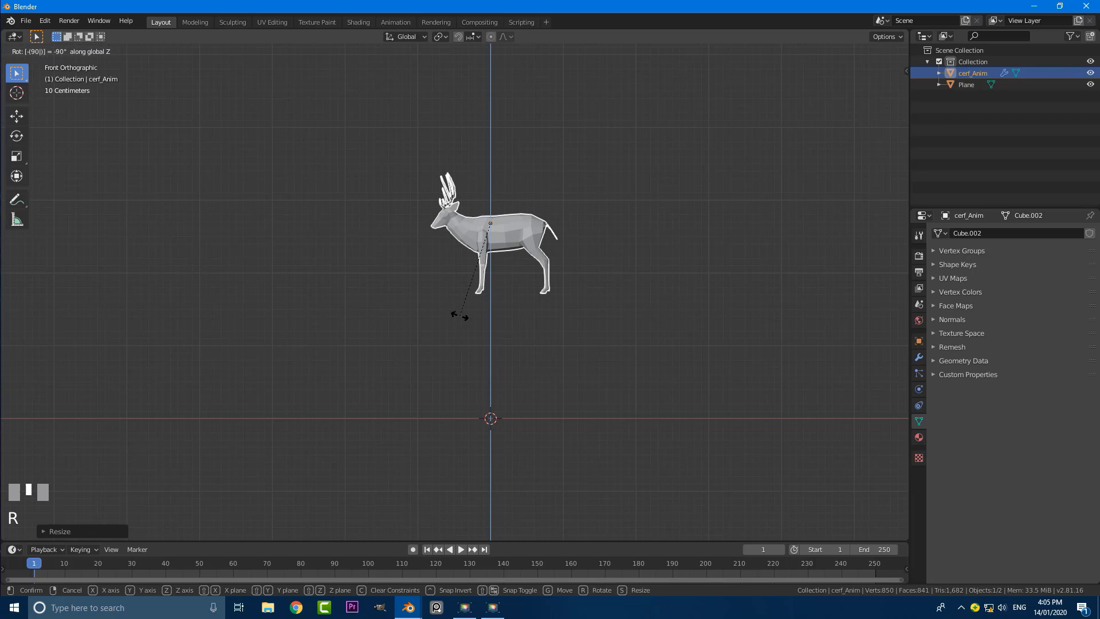
{"action": "key", "text": "Return"}
- Lower the deer along the Z axis until its hooves rest on the ground line
{"action": "scroll", "coordinate": [469, 319], "scroll_direction": "up", "scroll_amount": 2}
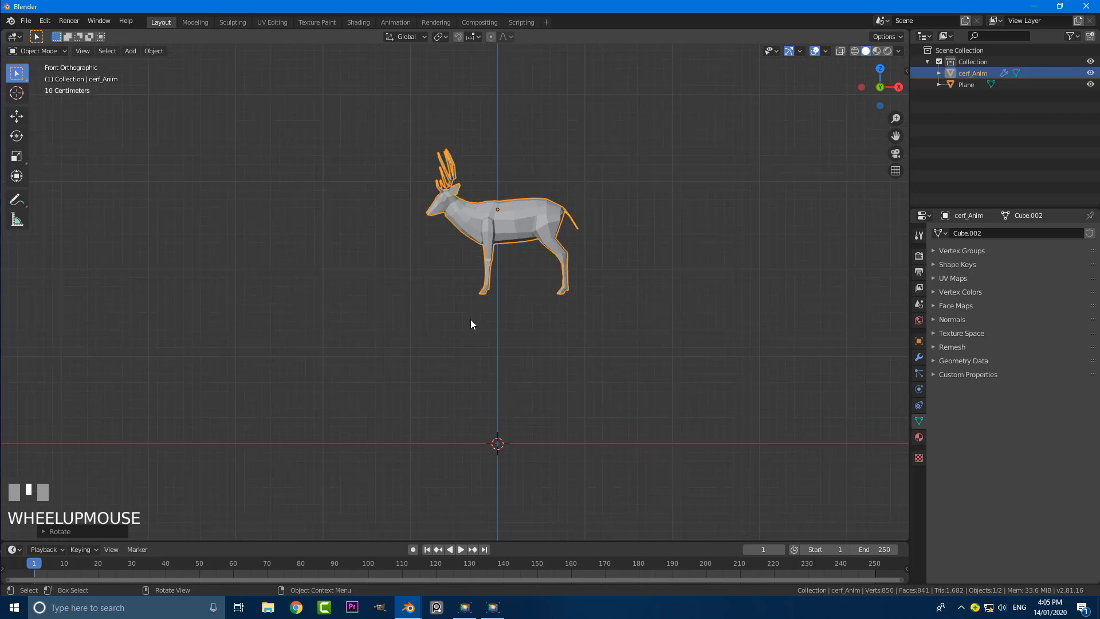
{"action": "key", "text": "g"}
{"action": "key", "text": "z"}
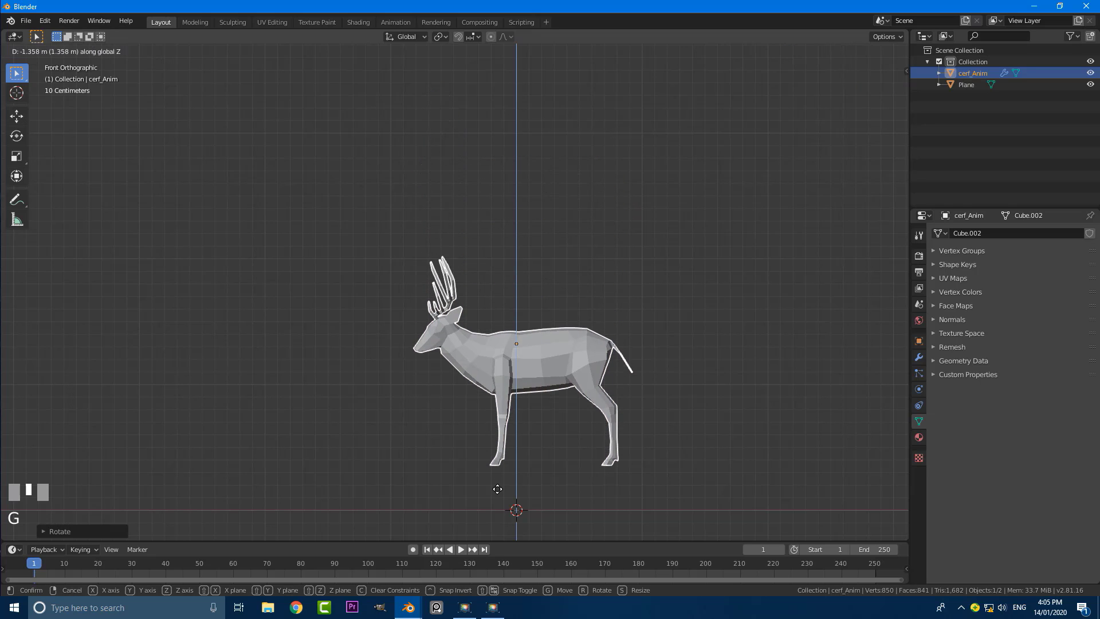
{"action": "left_click", "coordinate": [507, 529]}
- Move the deer about 0.3 m in the negative X direction so its body is centred over the origin
{"action": "scroll", "coordinate": [474, 311], "scroll_direction": "up", "scroll_amount": 1}
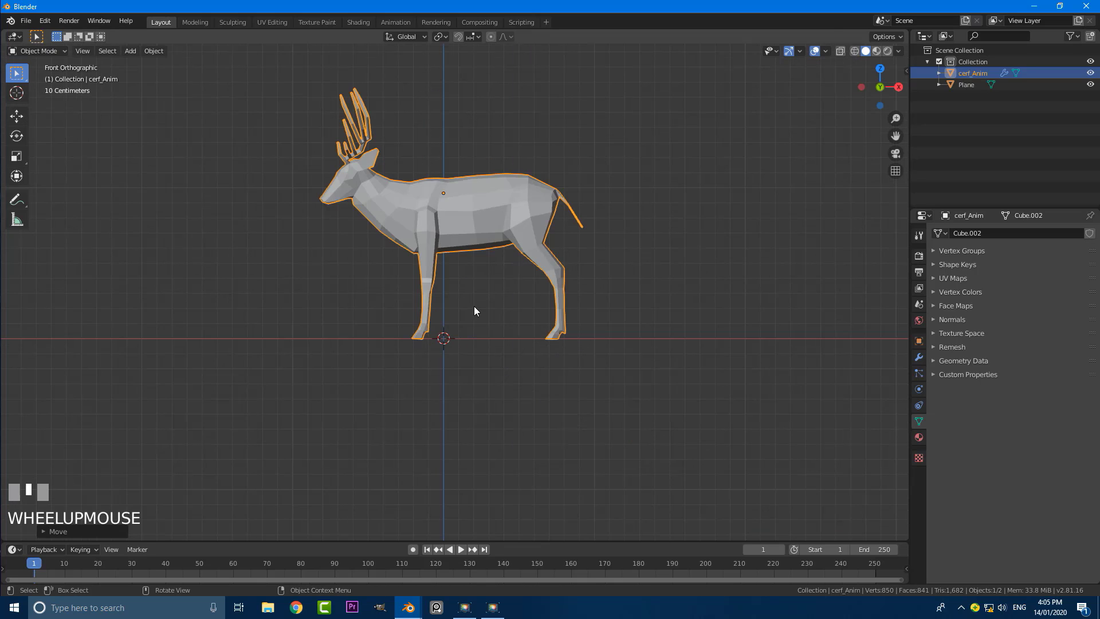
{"action": "key", "text": "g"}
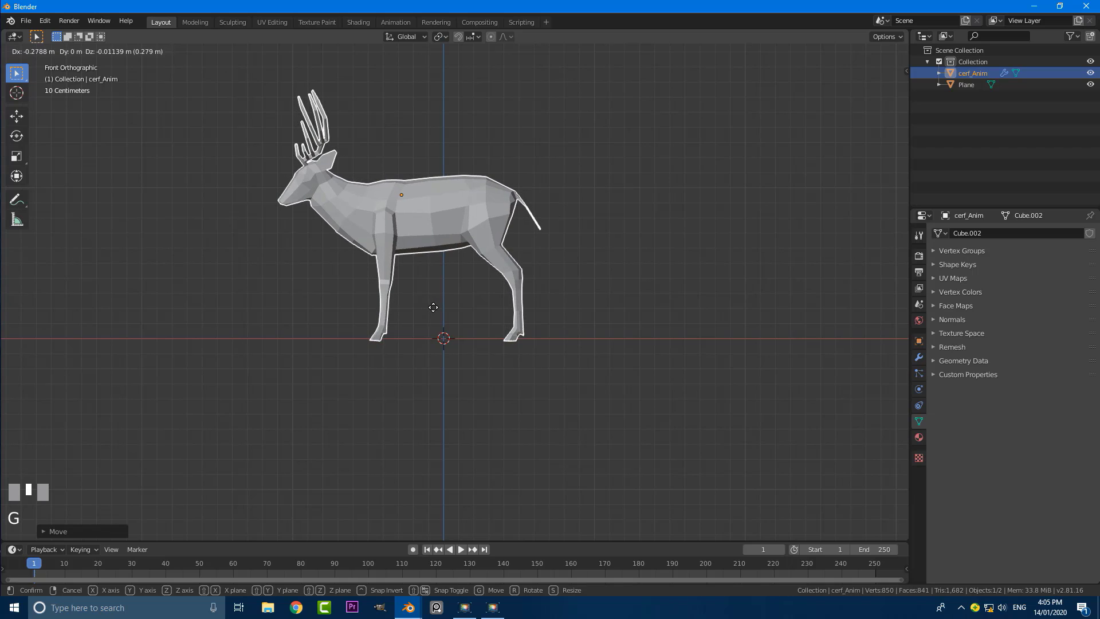
{"action": "left_click", "coordinate": [429, 310]}
- Apply the scale of the deer and of the ground plane
{"action": "scroll", "coordinate": [441, 314], "scroll_direction": "down", "scroll_amount": 3}
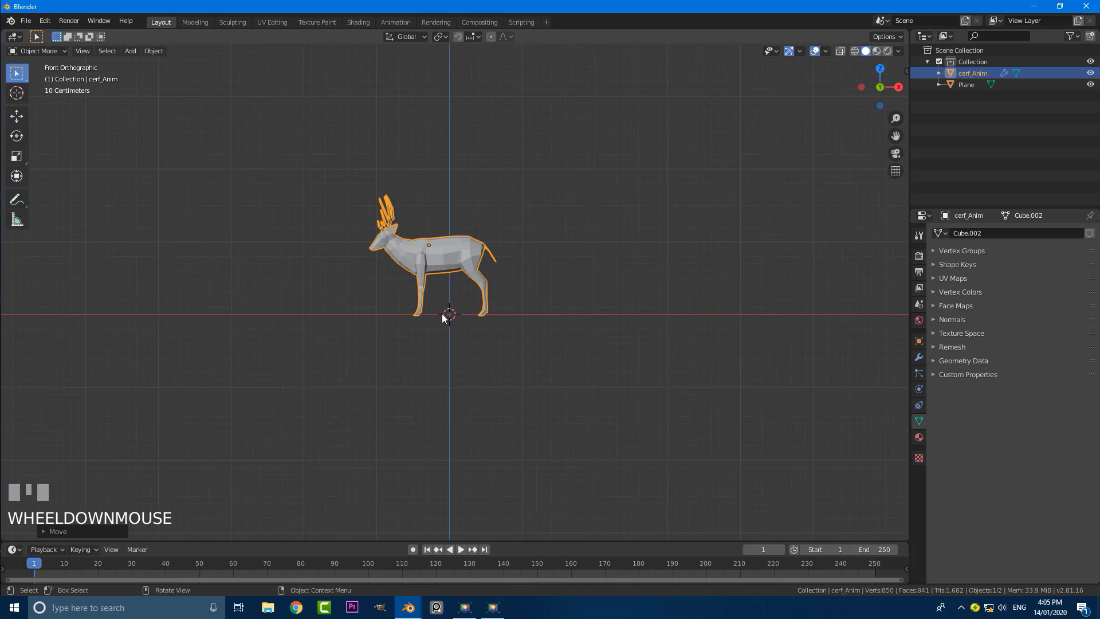
{"action": "middle_click_drag", "start_coordinate": [441, 314], "coordinate": [413, 363]}
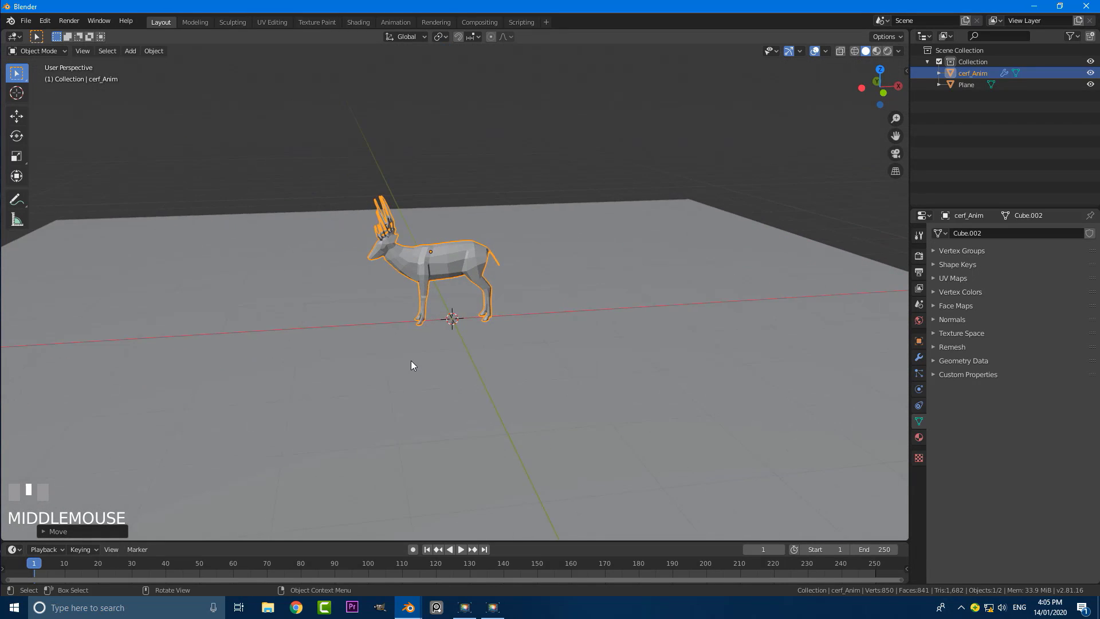
{"action": "scroll", "coordinate": [411, 365], "scroll_direction": "up", "scroll_amount": 2}
{"action": "key", "text": "ctrl+a"}
{"action": "left_click", "coordinate": [381, 384]}
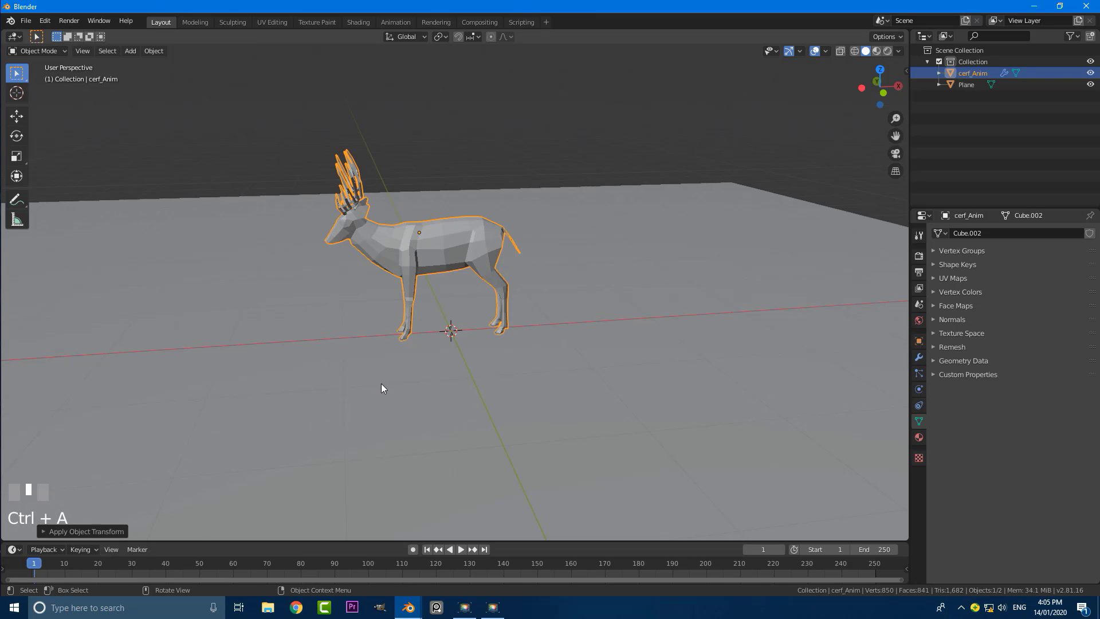
{"action": "scroll", "coordinate": [352, 309], "scroll_direction": "down", "scroll_amount": 5}
{"action": "left_click", "coordinate": [331, 281]}
{"action": "key", "text": "ctrl+a"}
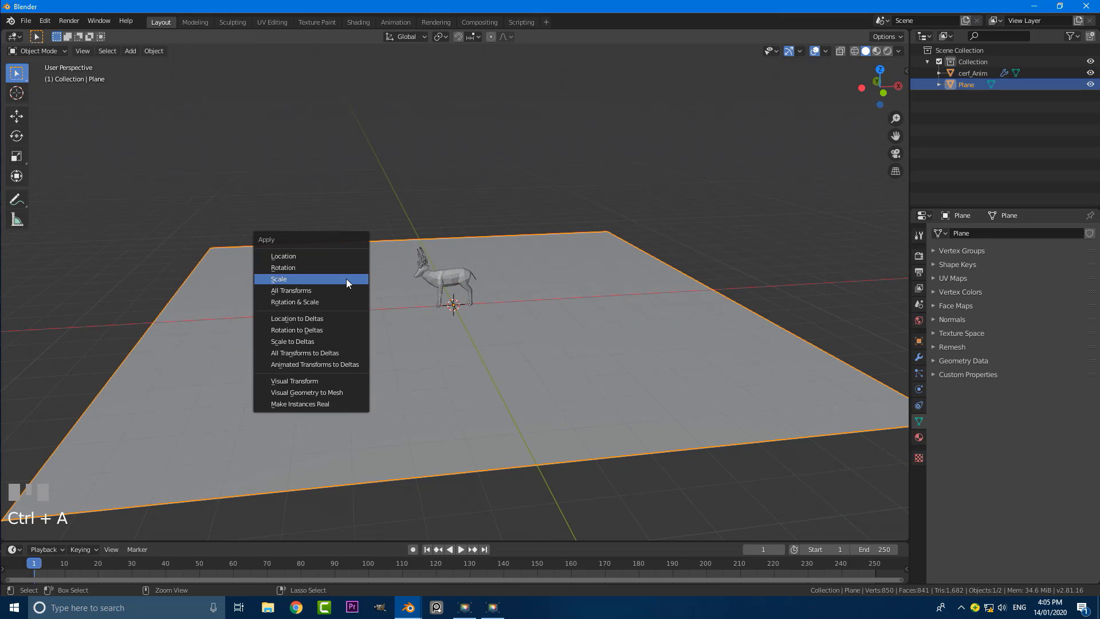
{"action": "left_click", "coordinate": [305, 277]}
{"action": "scroll", "coordinate": [475, 297], "scroll_direction": "up", "scroll_amount": 3}
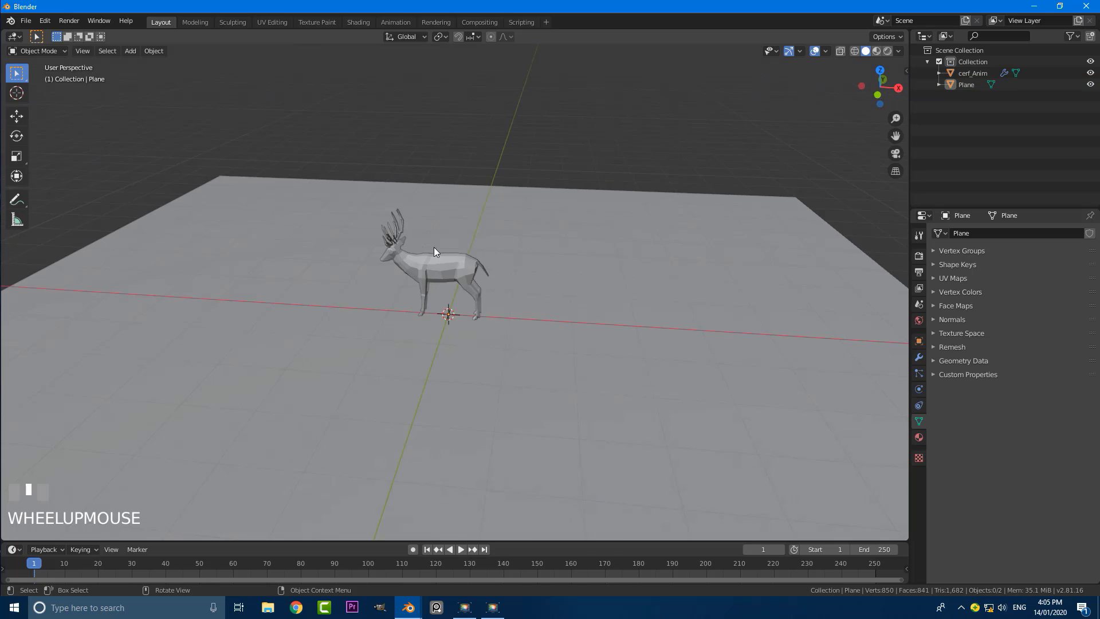
- Enter Edit Mode on the ground plane and subdivide it
{"action": "middle_click_drag", "start_coordinate": [435, 246], "coordinate": [422, 272]}
{"action": "left_click", "coordinate": [443, 267]}
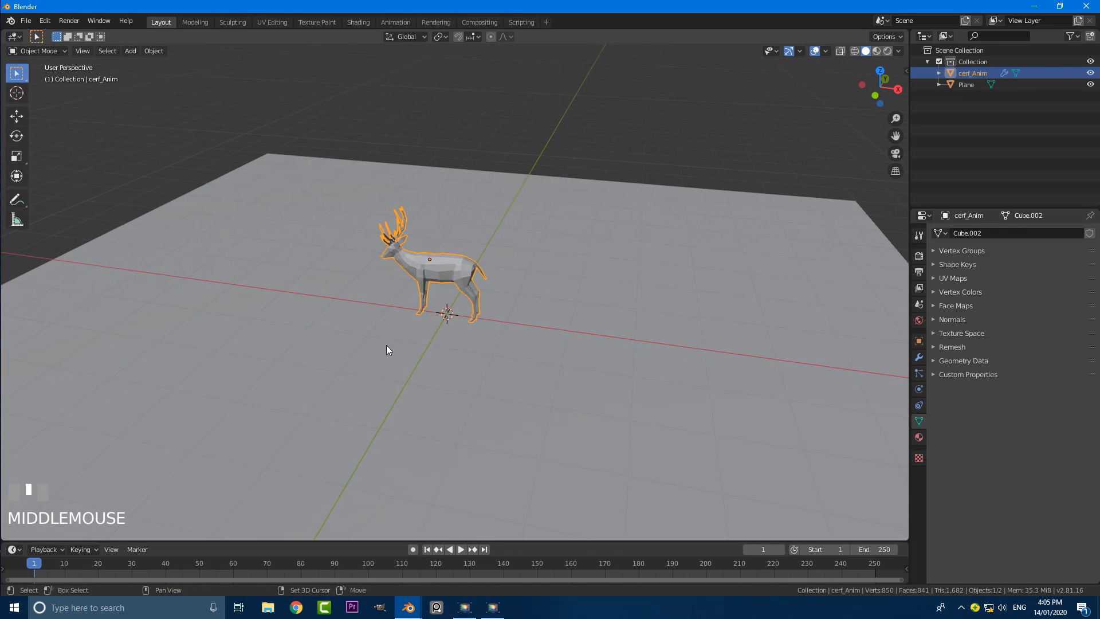
{"action": "middle_click_drag", "start_coordinate": [388, 346], "coordinate": [372, 298], "text": "shift"}
{"action": "left_click", "coordinate": [301, 312]}
{"action": "middle_click_drag", "start_coordinate": [302, 312], "coordinate": [390, 334]}
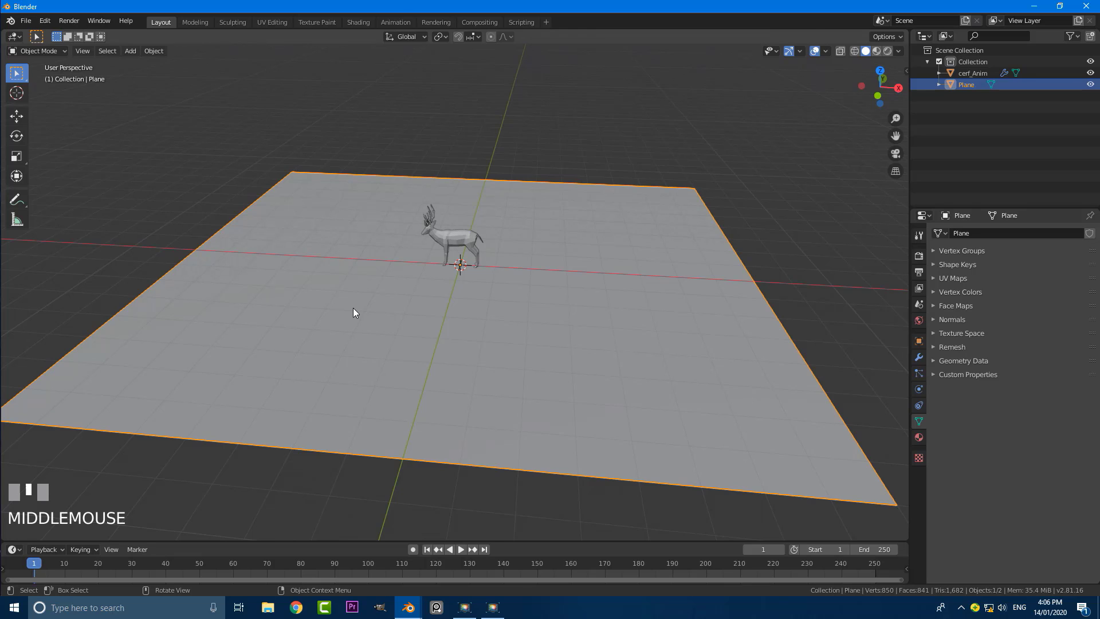
{"action": "key", "text": "Tab"}
{"action": "right_click", "coordinate": [332, 237]}
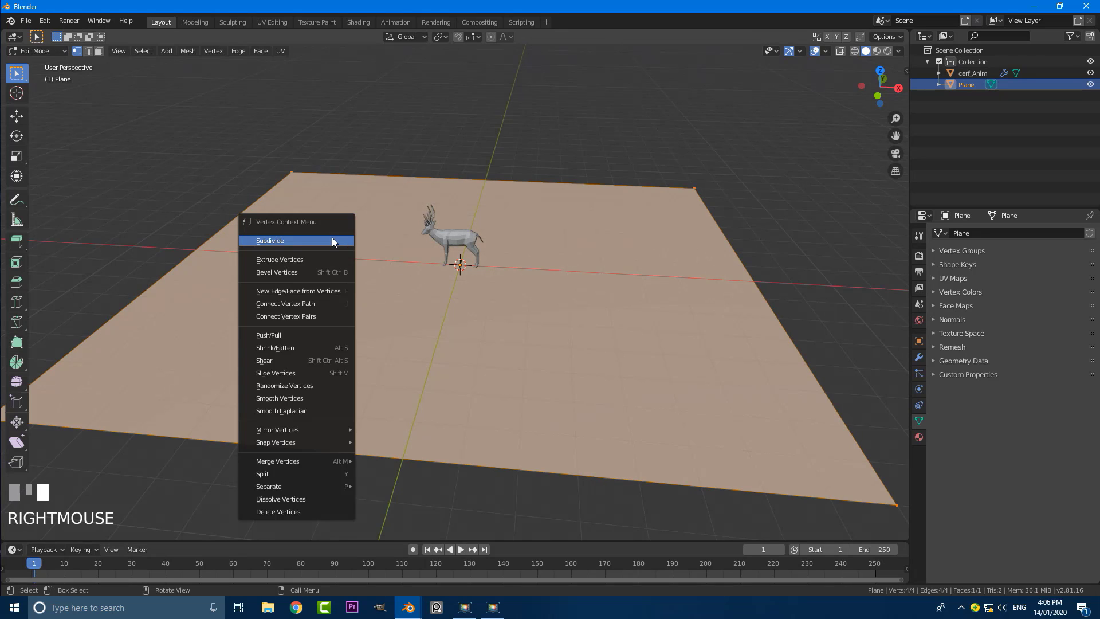
{"action": "left_click", "coordinate": [289, 240]}
- Set the subdivision's number of cuts to 12 and return to Object Mode
{"action": "left_click", "coordinate": [51, 529]}
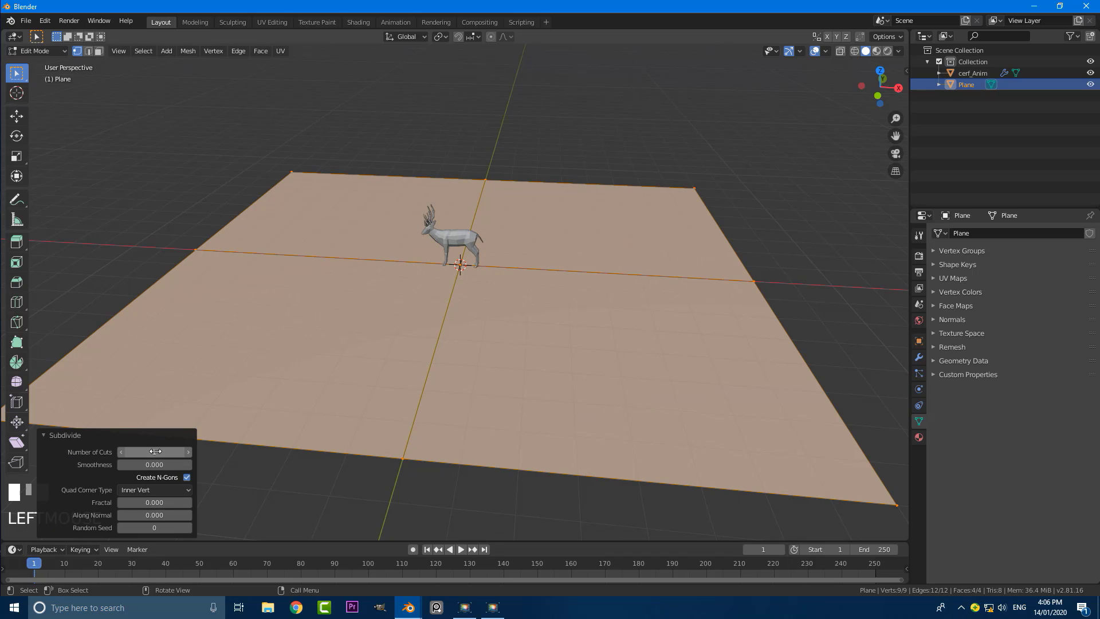
{"action": "left_click", "coordinate": [187, 453]}
{"action": "left_click", "coordinate": [186, 453]}
{"action": "left_click", "coordinate": [187, 453]}
{"action": "left_click", "coordinate": [186, 452]}
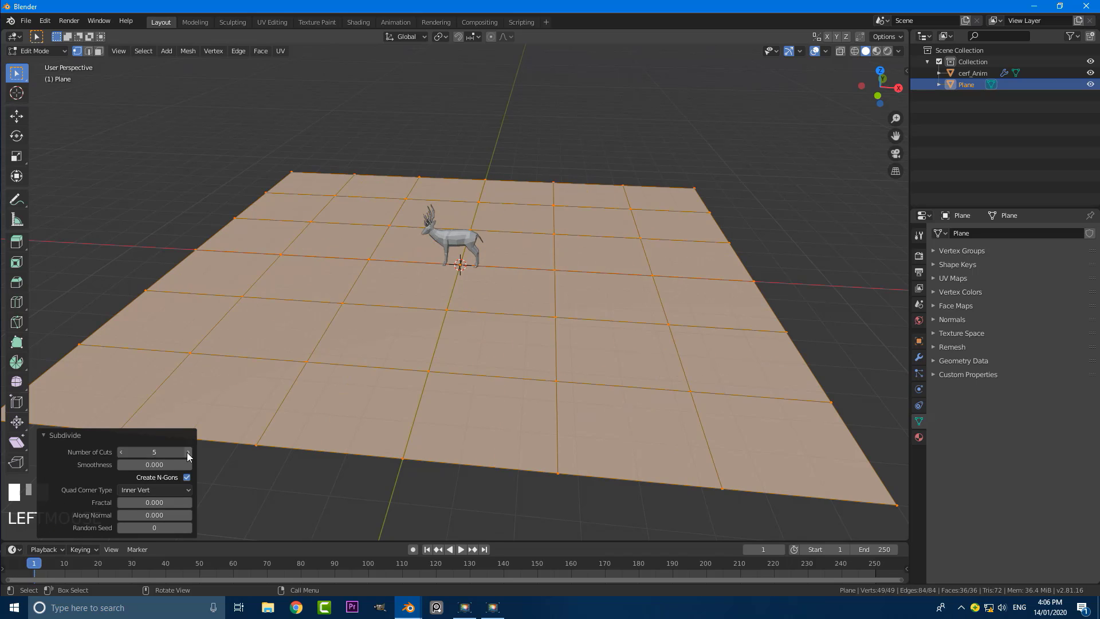
{"action": "left_click", "coordinate": [187, 452]}
{"action": "left_click", "coordinate": [187, 452]}
{"action": "left_click", "coordinate": [187, 452]}
{"action": "left_click", "coordinate": [187, 453]}
{"action": "left_click", "coordinate": [187, 453]}
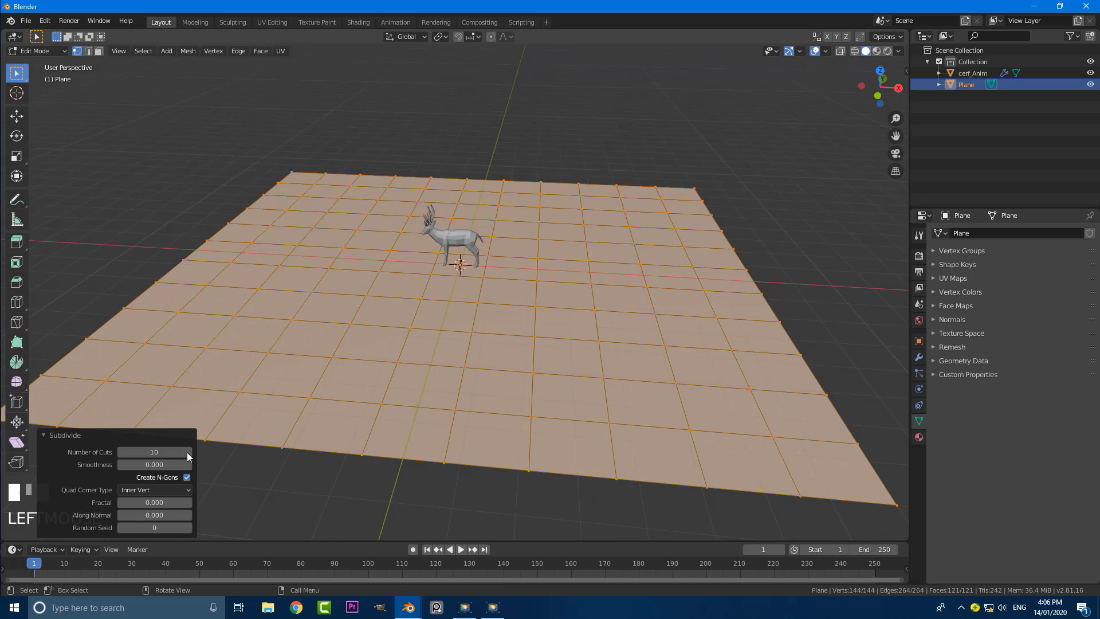
{"action": "left_click", "coordinate": [171, 453]}
{"action": "type", "text": "12"}
{"action": "key", "text": "Return"}
{"action": "mouse_move", "coordinate": [378, 329]}
{"action": "middle_mouse_down"}
{"action": "mouse_move", "coordinate": [400, 336]}
{"action": "mouse_move", "coordinate": [373, 325]}
{"action": "middle_mouse_up"}
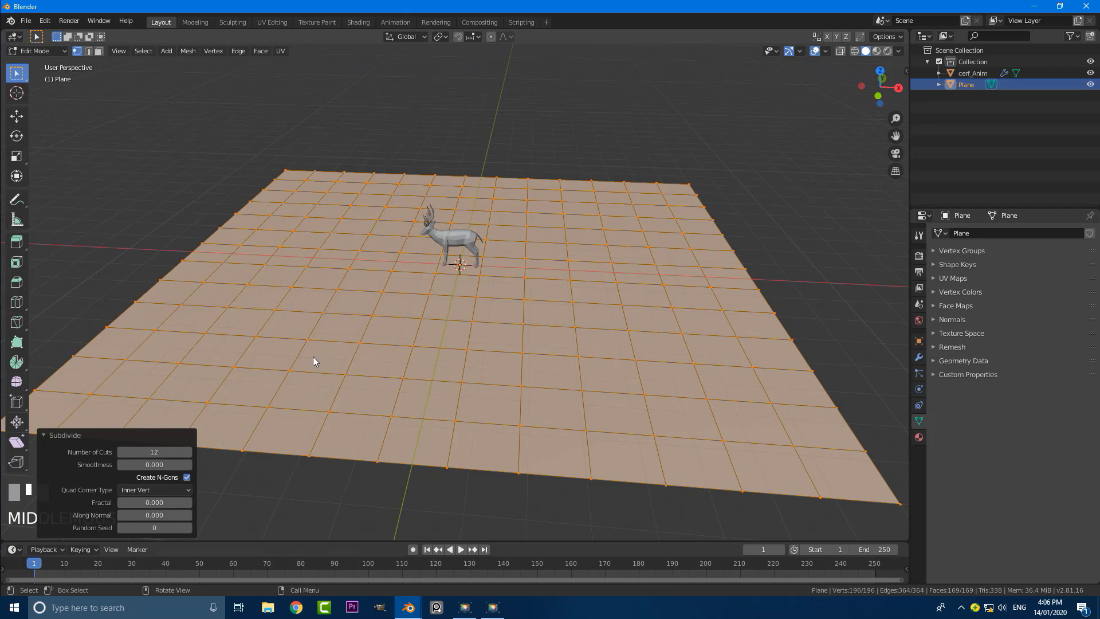
{"action": "scroll", "coordinate": [367, 309], "scroll_direction": "down", "scroll_amount": 2}
{"action": "key", "text": "Tab"}
- Add a Displace modifier to the ground plane
{"action": "scroll", "coordinate": [408, 265], "scroll_direction": "down", "scroll_amount": 2}
{"action": "scroll", "coordinate": [408, 265], "scroll_direction": "up", "scroll_amount": 4}
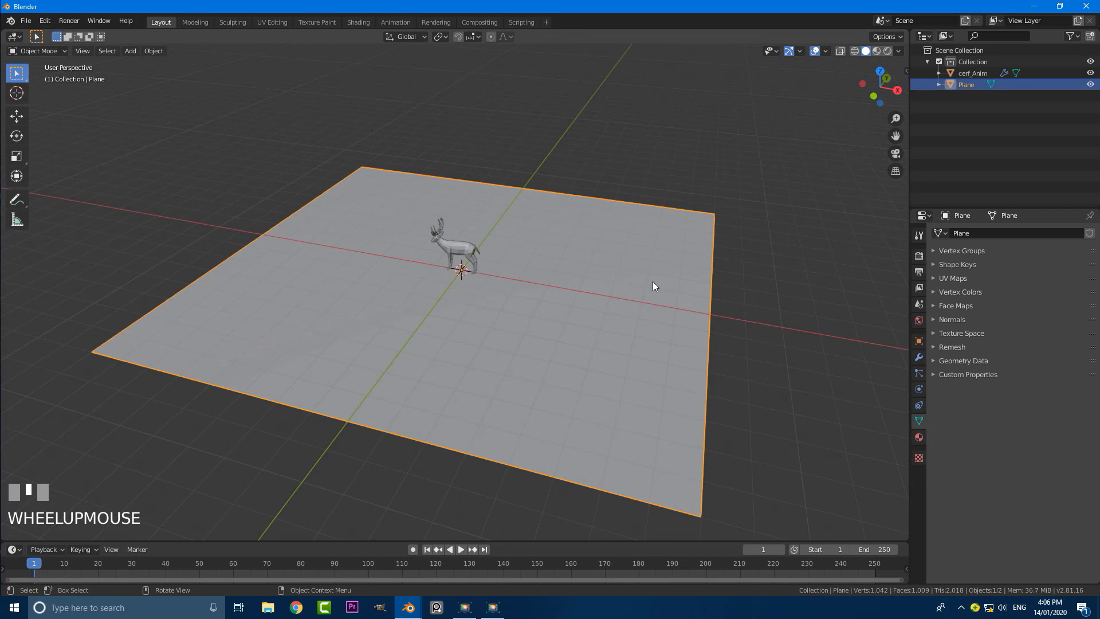
{"action": "left_click", "coordinate": [920, 357]}
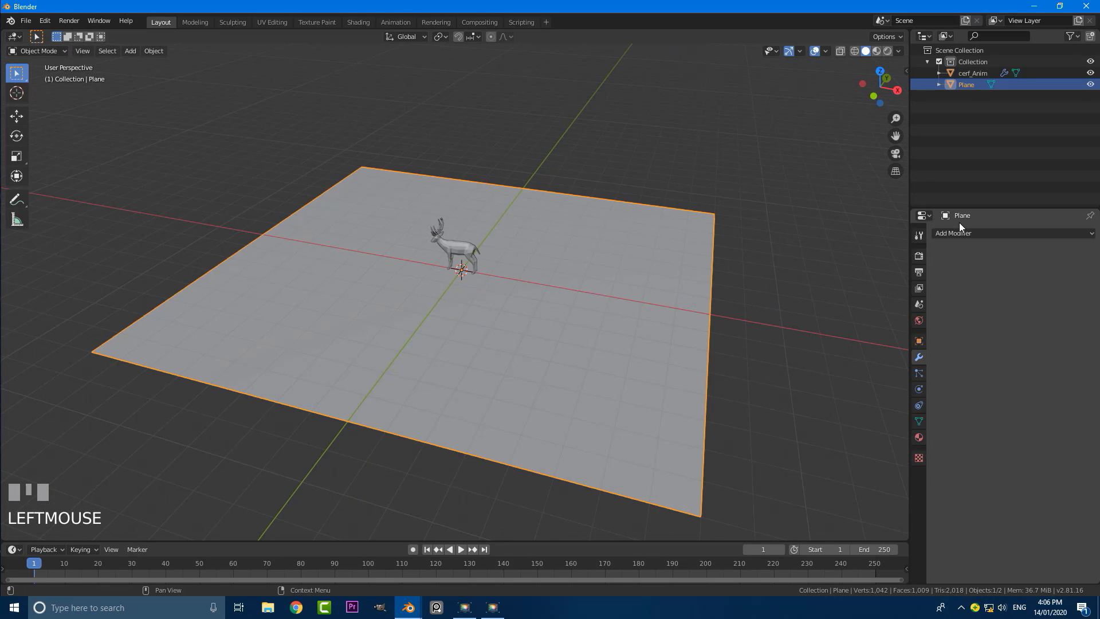
{"action": "left_click", "coordinate": [956, 231]}
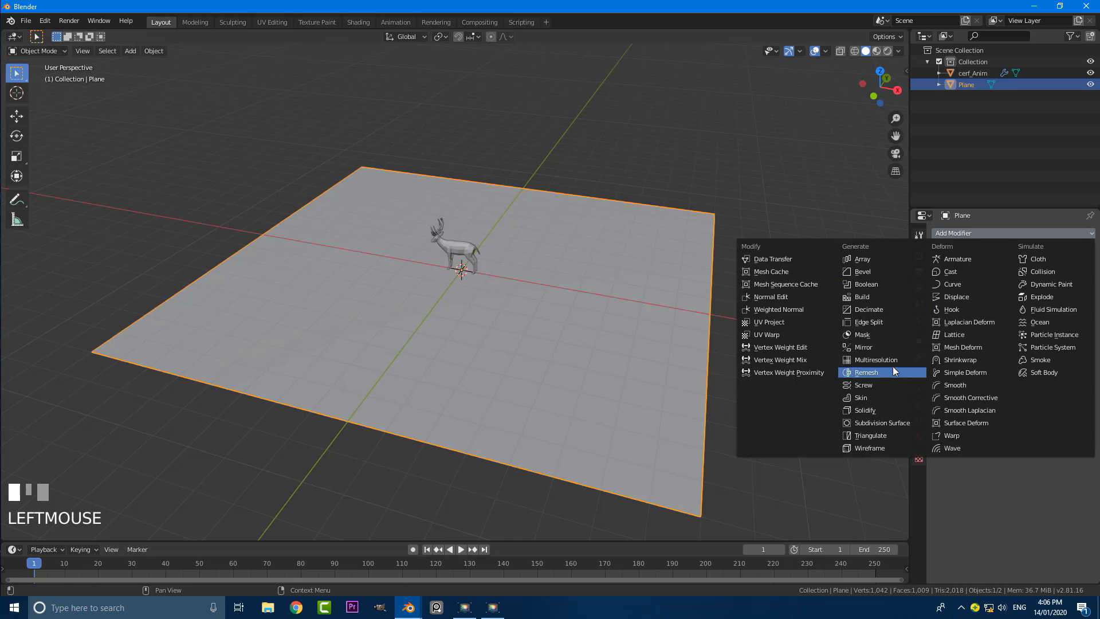
{"action": "left_click", "coordinate": [960, 297]}
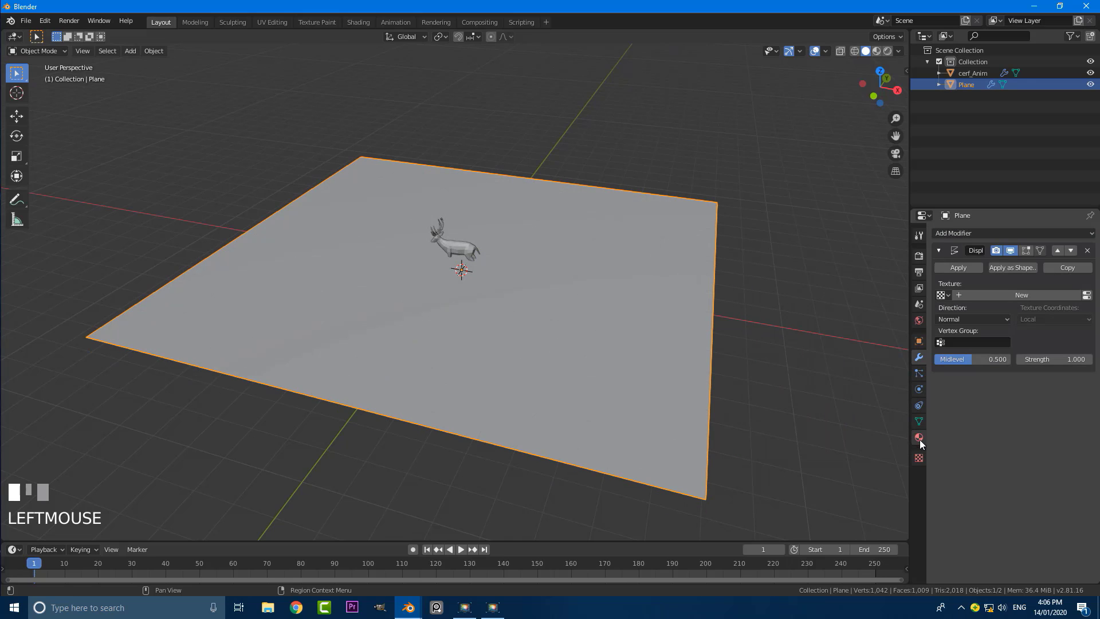
- Create a new texture for the plane's Displace modifier and set its type to Clouds
{"action": "left_click", "coordinate": [919, 457]}
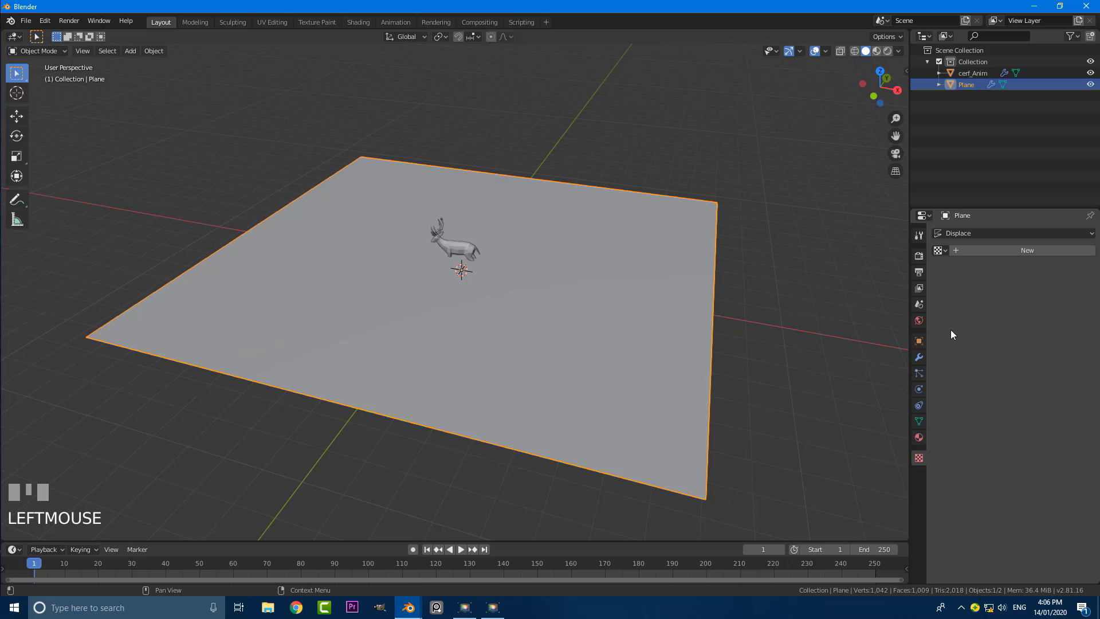
{"action": "left_click", "coordinate": [968, 251]}
{"action": "left_click", "coordinate": [968, 250]}
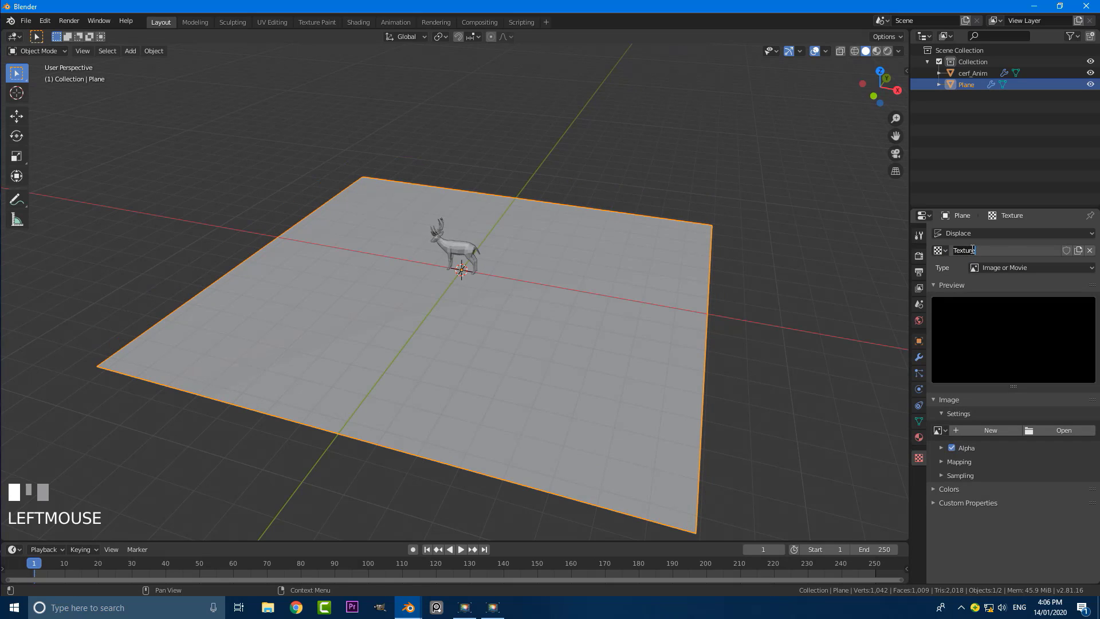
{"action": "right_click", "coordinate": [1015, 251]}
{"action": "left_click", "coordinate": [984, 267]}
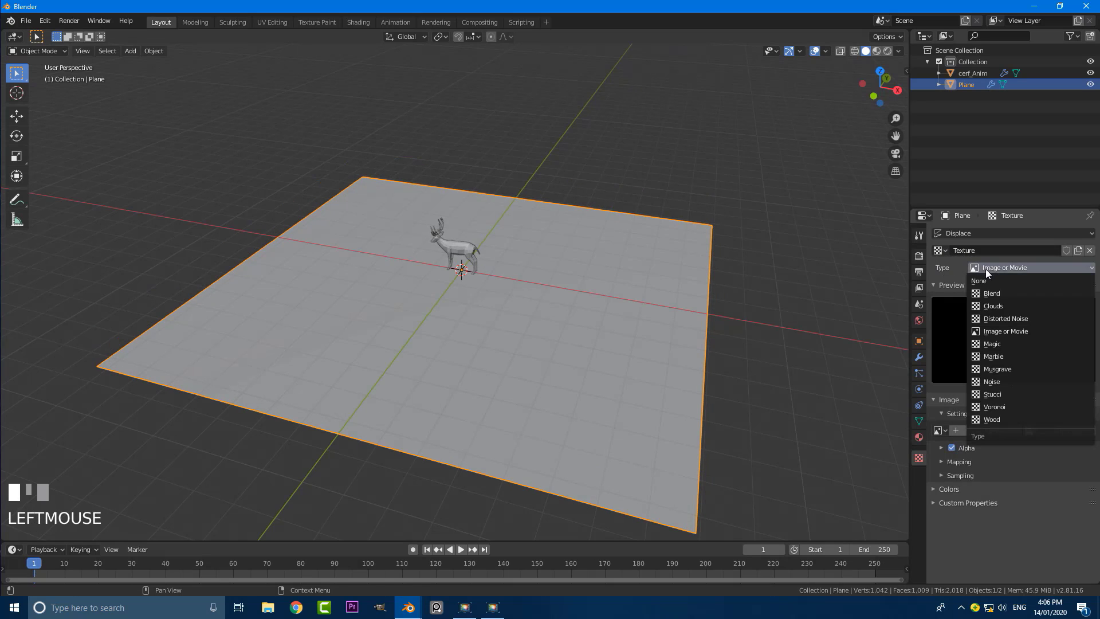
{"action": "left_click", "coordinate": [991, 304]}
- Adjust the deer's height along the Z axis so its hooves meet the displaced ground
{"action": "middle_click_drag", "start_coordinate": [484, 201], "coordinate": [483, 224]}
{"action": "scroll", "coordinate": [483, 228], "scroll_direction": "up", "scroll_amount": 2}
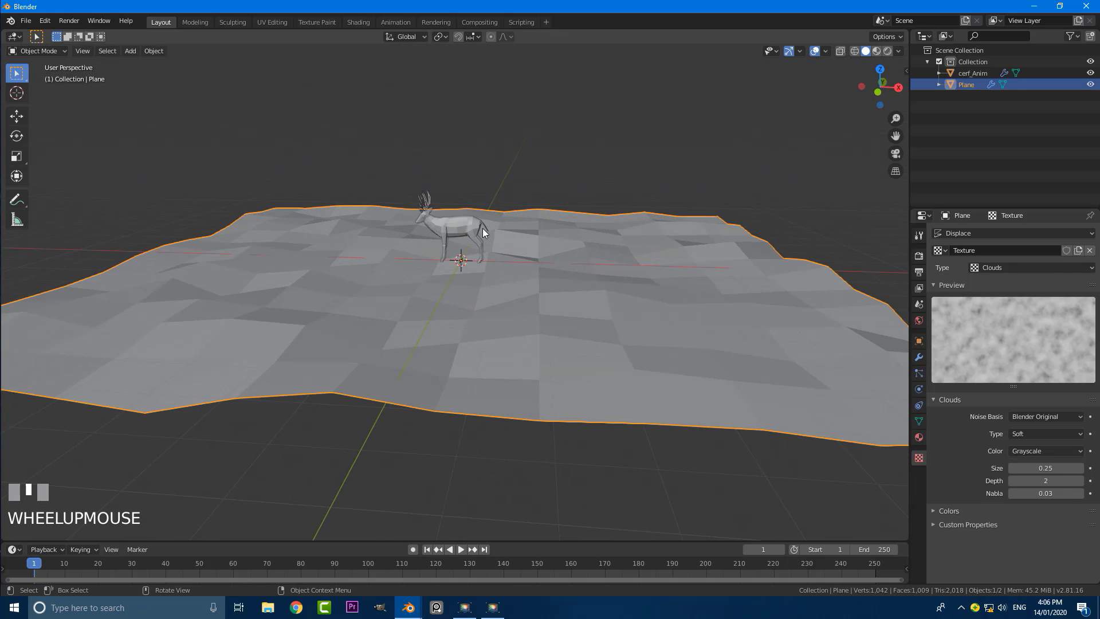
{"action": "key", "text": "KP_1"}
{"action": "scroll", "coordinate": [482, 229], "scroll_direction": "up", "scroll_amount": 4}
{"action": "mouse_move", "coordinate": [438, 154]}
{"action": "middle_mouse_down"}
{"action": "mouse_move", "coordinate": [427, 194]}
{"action": "mouse_move", "coordinate": [446, 166]}
{"action": "middle_mouse_up"}
{"action": "left_click", "coordinate": [446, 167]}
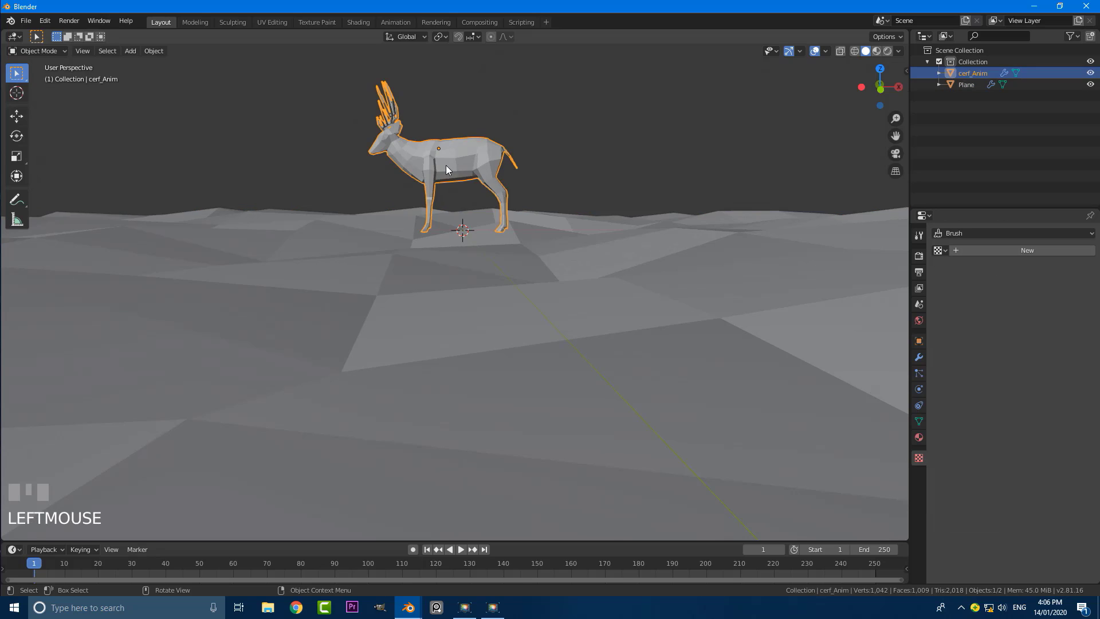
{"action": "key", "text": "g"}
{"action": "key", "text": "z"}
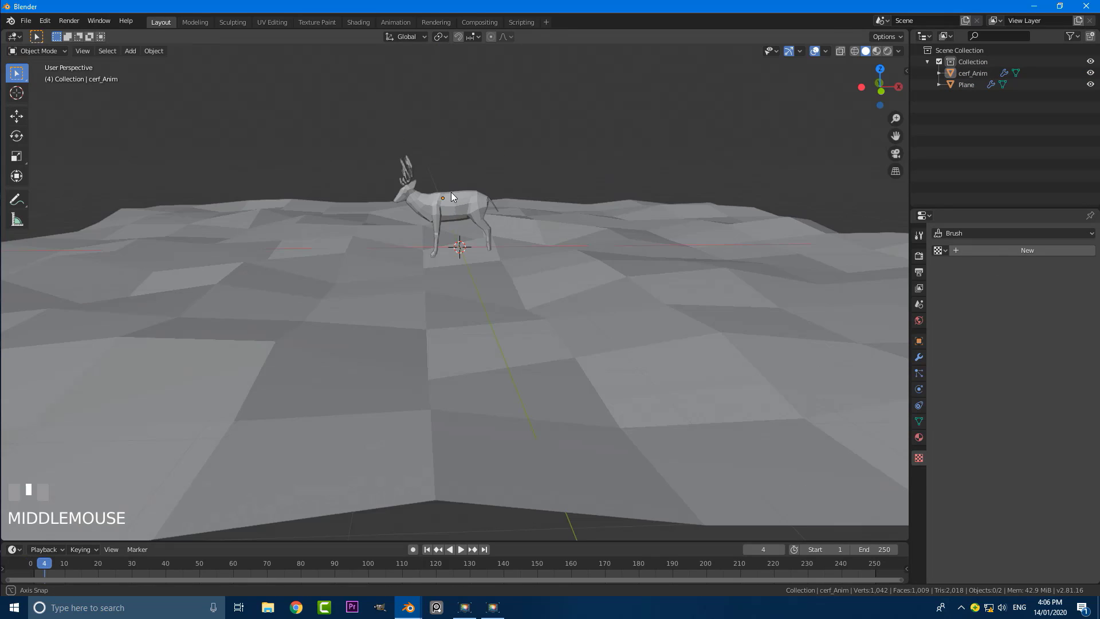
- Add a camera at the origin, aligned to the front orthographic view
{"action": "middle_click_drag", "start_coordinate": [451, 191], "coordinate": [452, 197]}
{"action": "key", "text": "KP_1"}
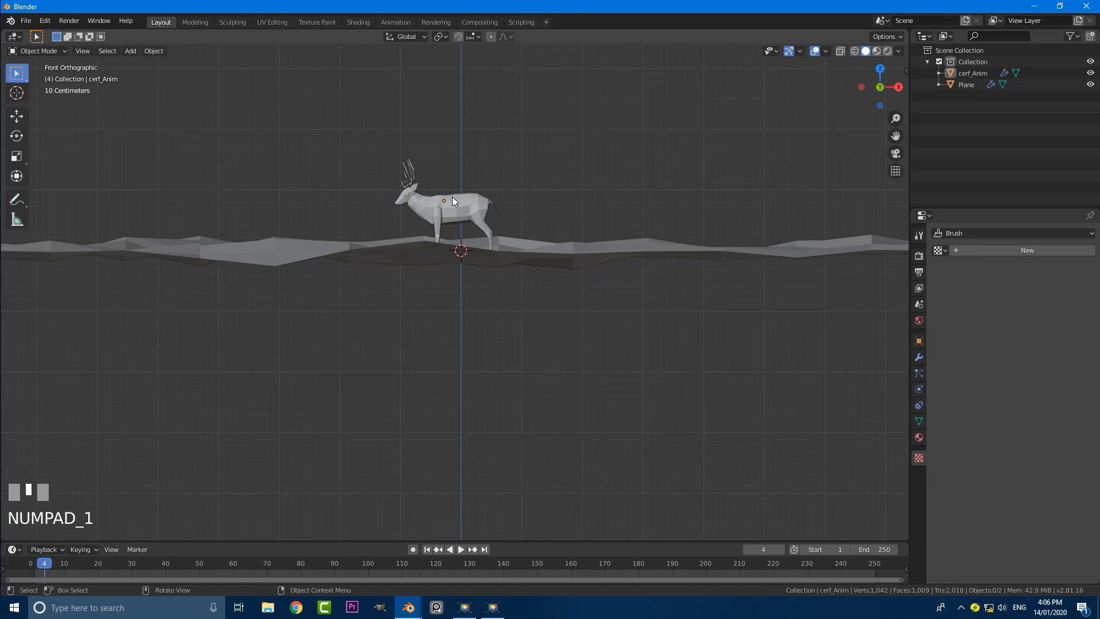
{"action": "scroll", "coordinate": [544, 215], "scroll_direction": "up", "scroll_amount": 2}
{"action": "key", "text": "shift+a"}
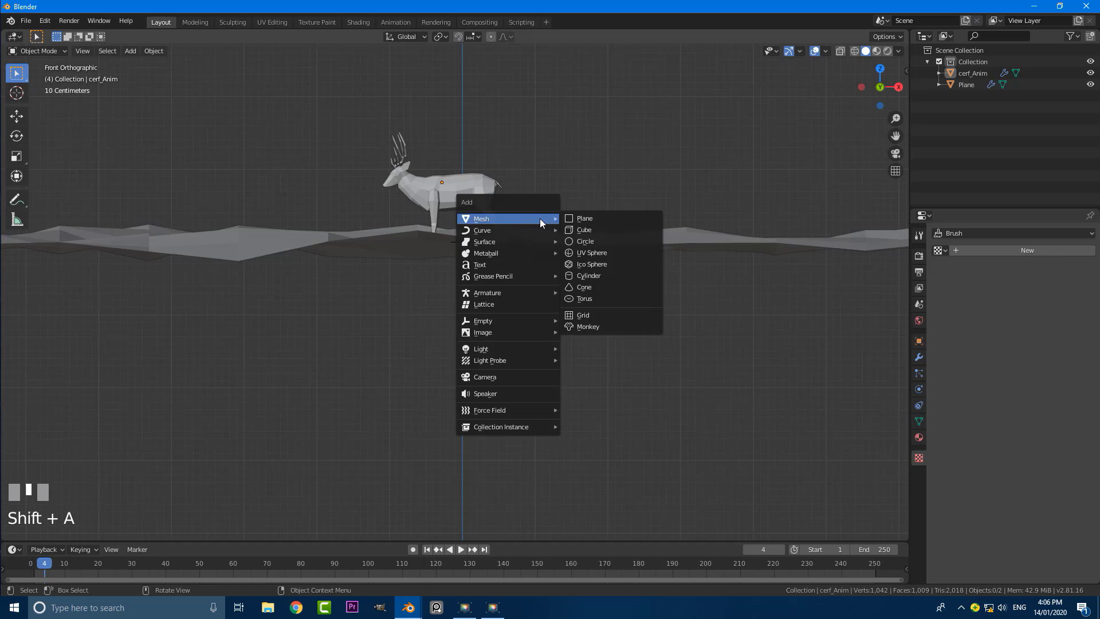
{"action": "left_click", "coordinate": [485, 377]}
- In the right view, move the camera back along negative Y and above the ground, facing the deer's side
{"action": "key", "text": "KP_3"}
{"action": "scroll", "coordinate": [495, 282], "scroll_direction": "down", "scroll_amount": 2}
{"action": "scroll", "coordinate": [495, 282], "scroll_direction": "down", "scroll_amount": 2}
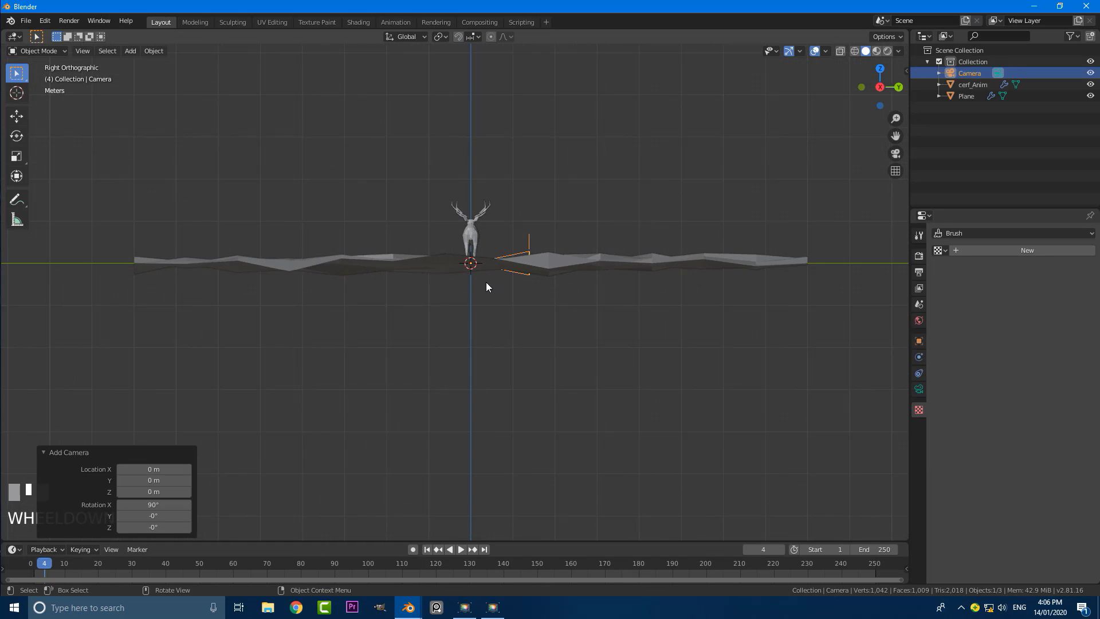
{"action": "key", "text": "g"}
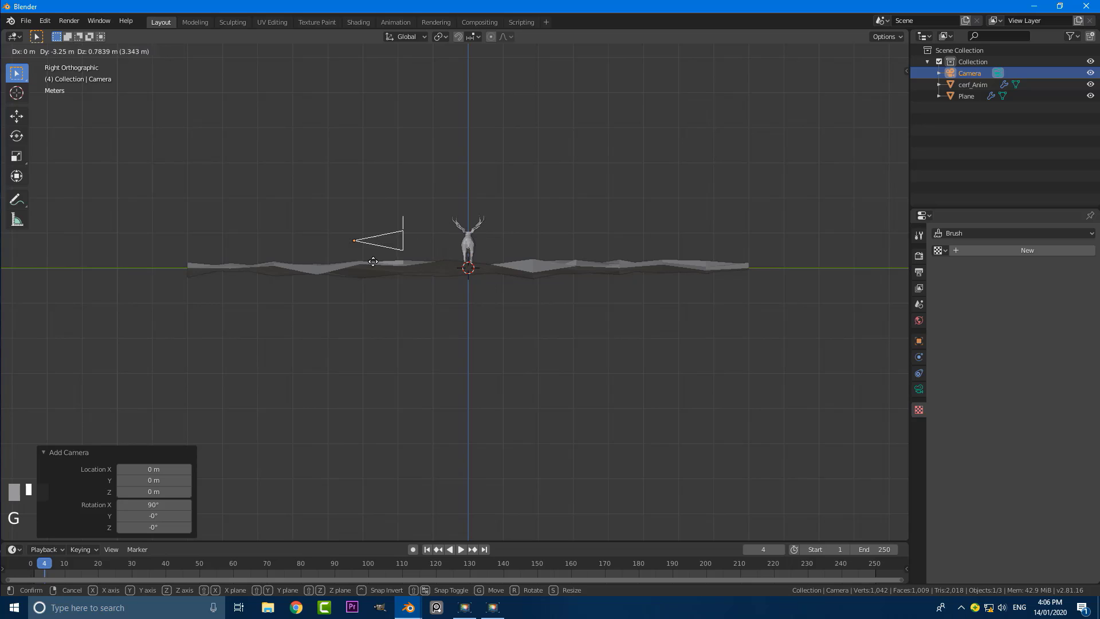
{"action": "left_click", "coordinate": [305, 256]}
- Move the ground plane along the positive Y axis so more terrain extends behind the deer
{"action": "left_click", "coordinate": [354, 269]}
{"action": "key", "text": "g"}
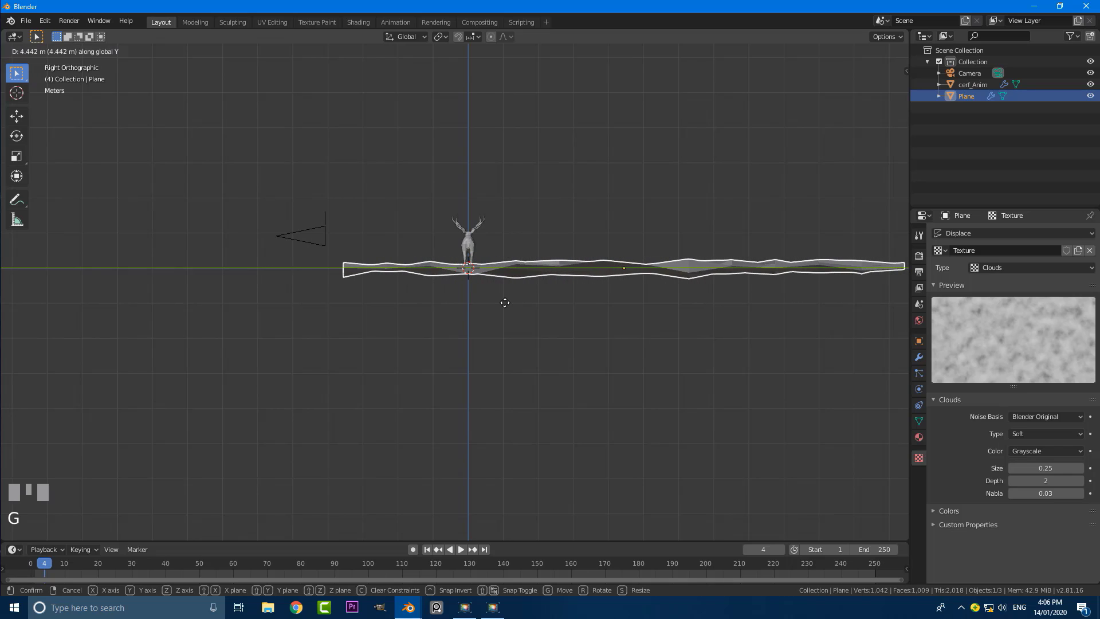
{"action": "left_click", "coordinate": [434, 307]}
- Move the camera farther from the deer by -1.45 m in Y and 0.049 m in Z
{"action": "left_click", "coordinate": [324, 225]}
{"action": "key", "text": "g"}
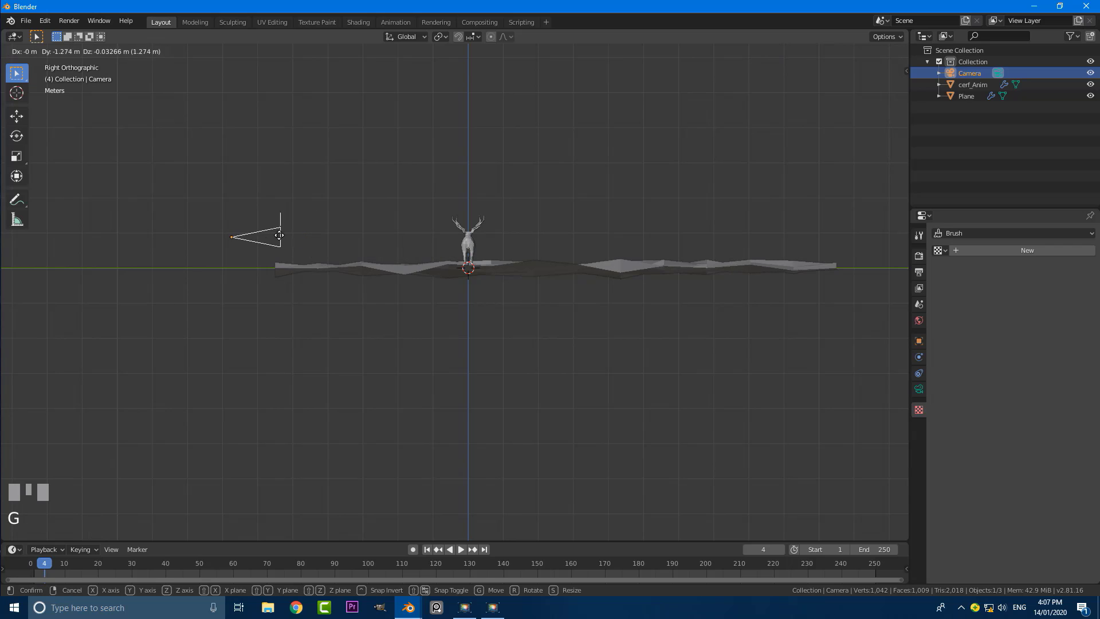
{"action": "left_click", "coordinate": [276, 232]}
- Set the camera's focal length to 75 mm and view the scene through the camera
{"action": "middle_click_drag", "start_coordinate": [277, 232], "coordinate": [408, 236]}
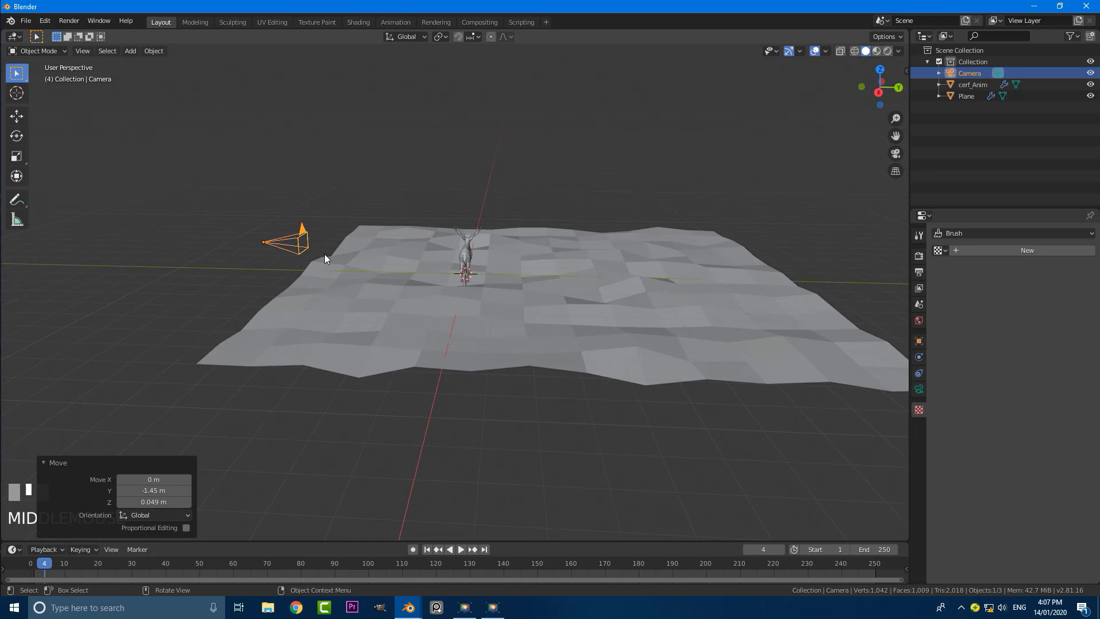
{"action": "mouse_move", "coordinate": [324, 253]}
{"action": "middle_mouse_down"}
{"action": "mouse_move", "coordinate": [447, 277]}
{"action": "mouse_move", "coordinate": [464, 258]}
{"action": "mouse_move", "coordinate": [491, 269]}
{"action": "mouse_move", "coordinate": [406, 233]}
{"action": "mouse_move", "coordinate": [483, 265]}
{"action": "mouse_move", "coordinate": [331, 243]}
{"action": "middle_mouse_up"}
{"action": "scroll", "coordinate": [481, 241], "scroll_direction": "up", "scroll_amount": 3}
{"action": "scroll", "coordinate": [486, 238], "scroll_direction": "down", "scroll_amount": 4}
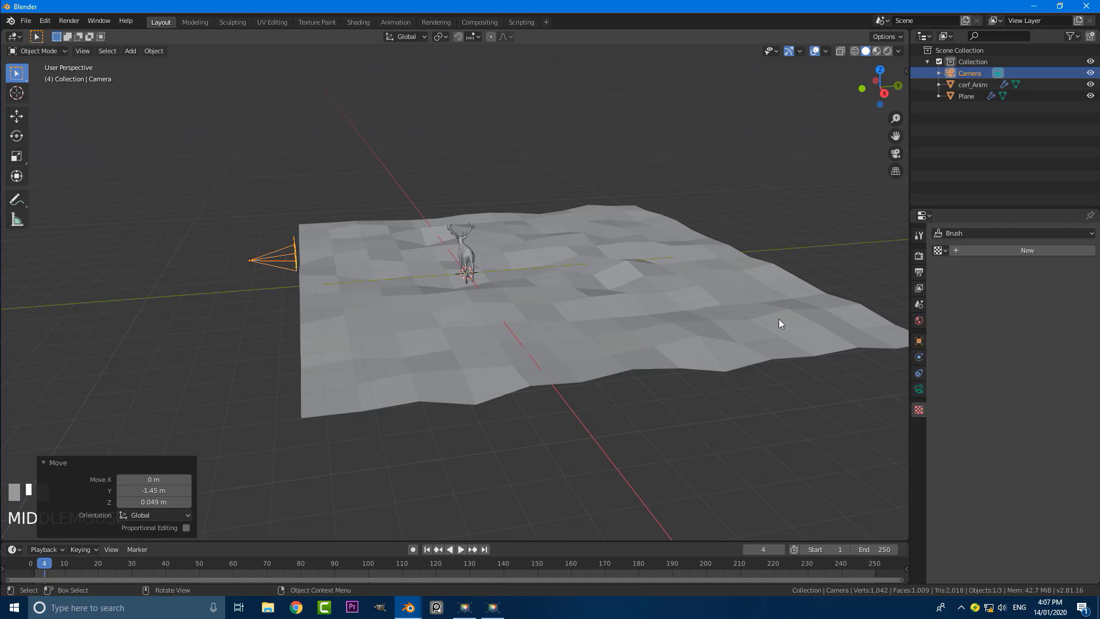
{"action": "left_click", "coordinate": [919, 389]}
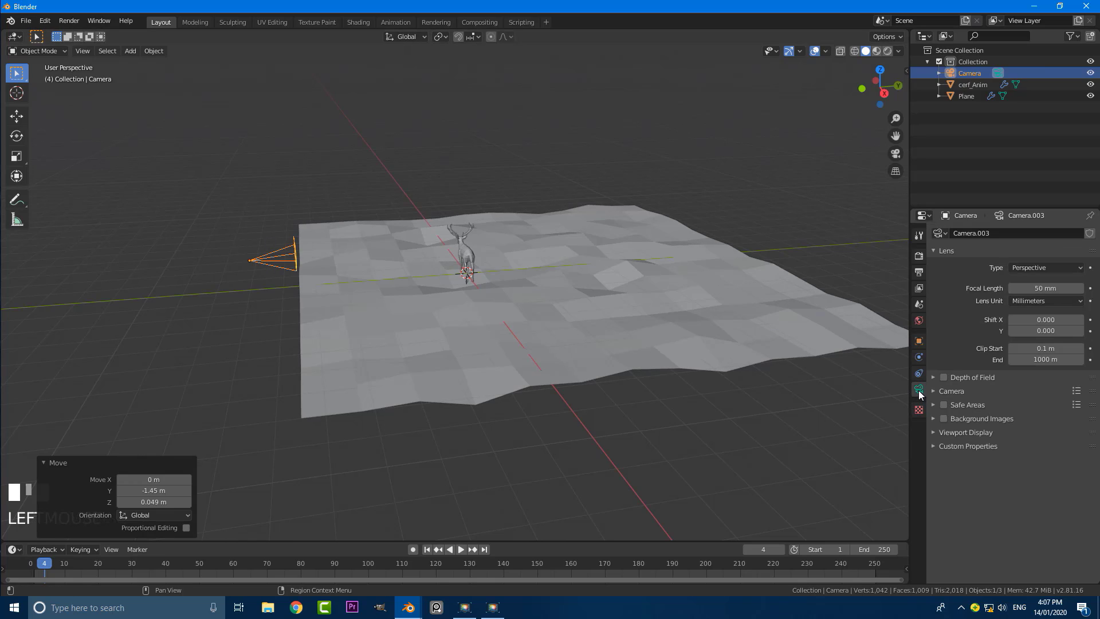
{"action": "left_click", "coordinate": [1041, 288]}
{"action": "type", "text": "75"}
{"action": "key", "text": "Return"}
{"action": "middle_click_drag", "start_coordinate": [524, 235], "coordinate": [546, 239]}
{"action": "key", "text": "KP_0"}
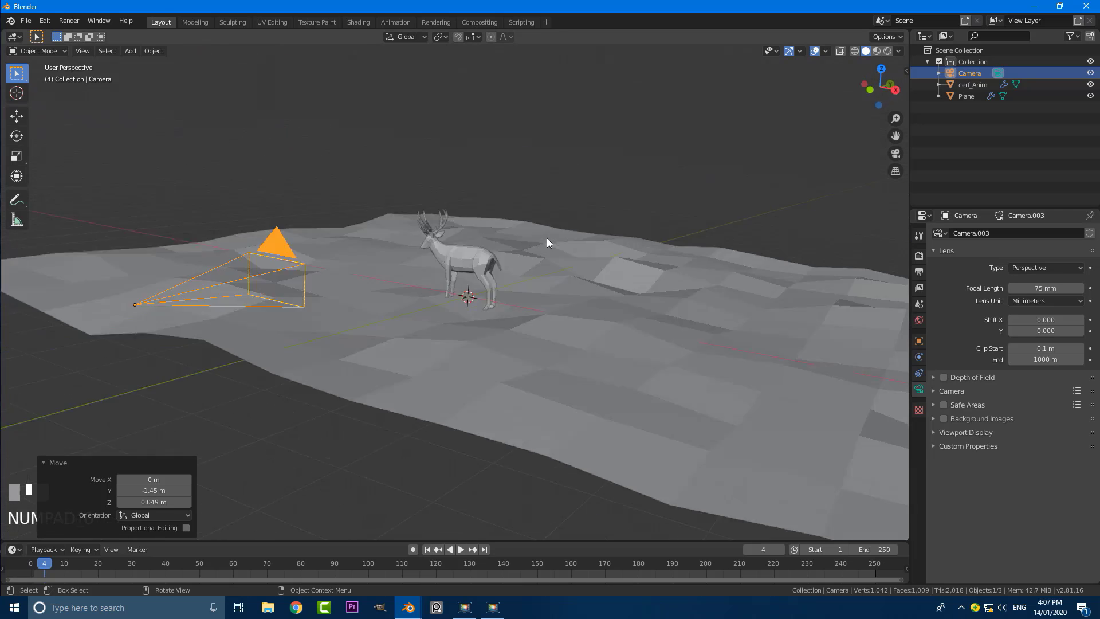
{"action": "middle_click_drag", "start_coordinate": [396, 315], "coordinate": [411, 265], "text": "shift"}
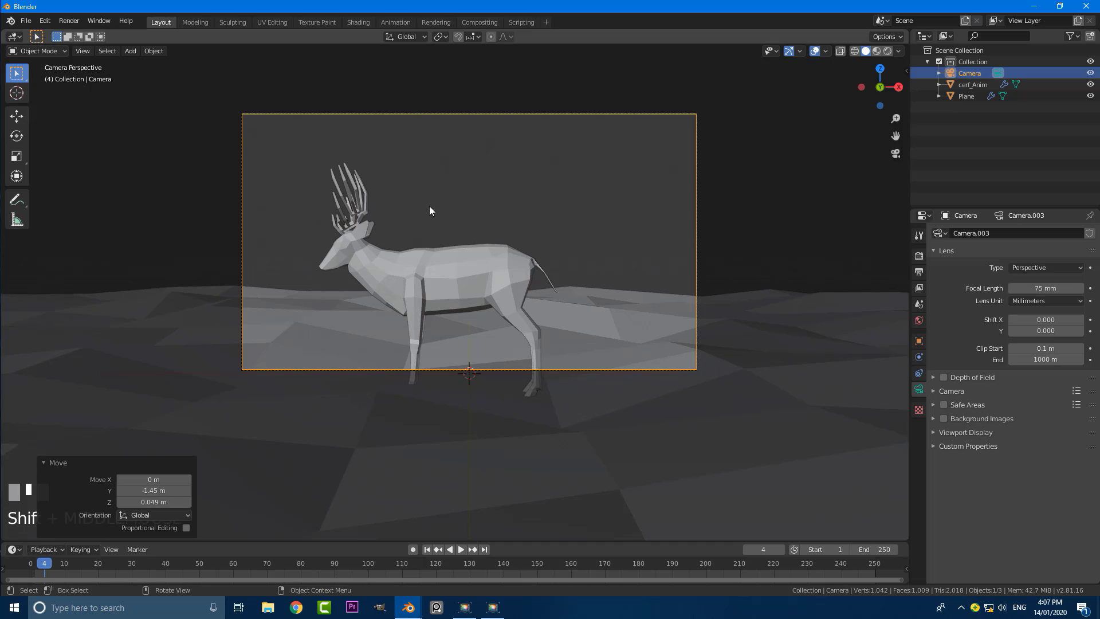
- In the right view, move the deer 1.45 m along positive Y, away from the camera, and return to the camera view
{"action": "scroll", "coordinate": [438, 252], "scroll_direction": "down", "scroll_amount": 2}
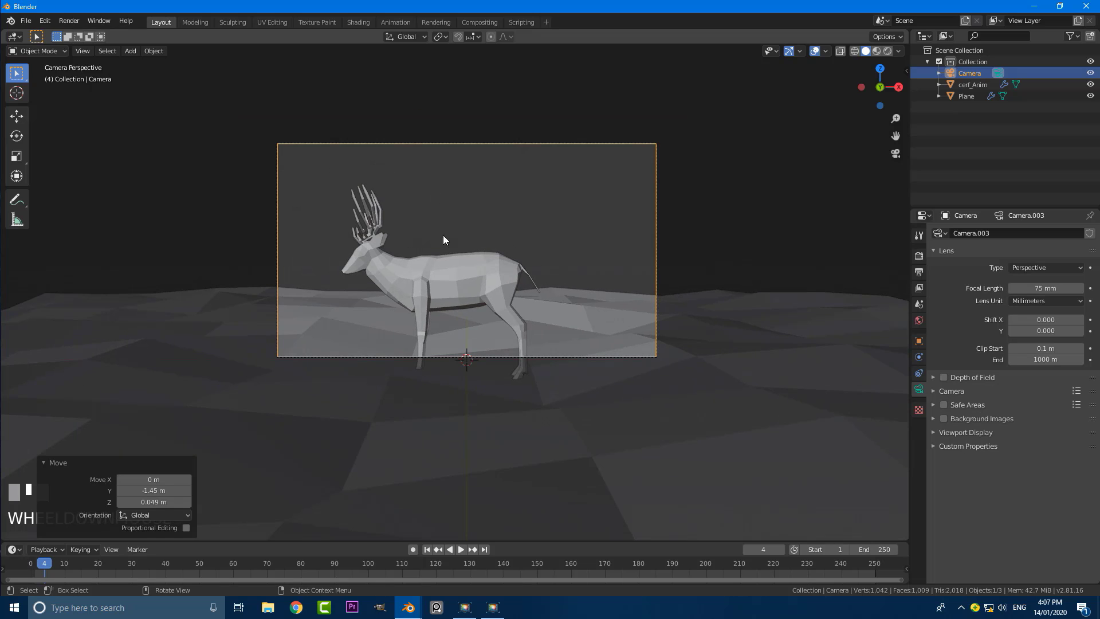
{"action": "left_click", "coordinate": [463, 285]}
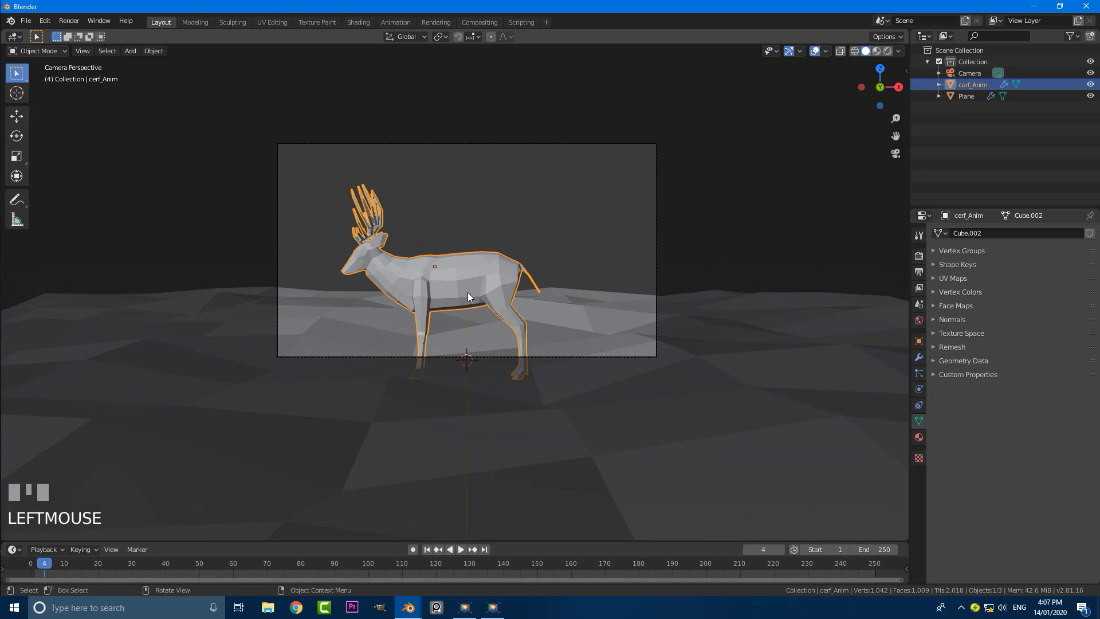
{"action": "key", "text": "KP_3"}
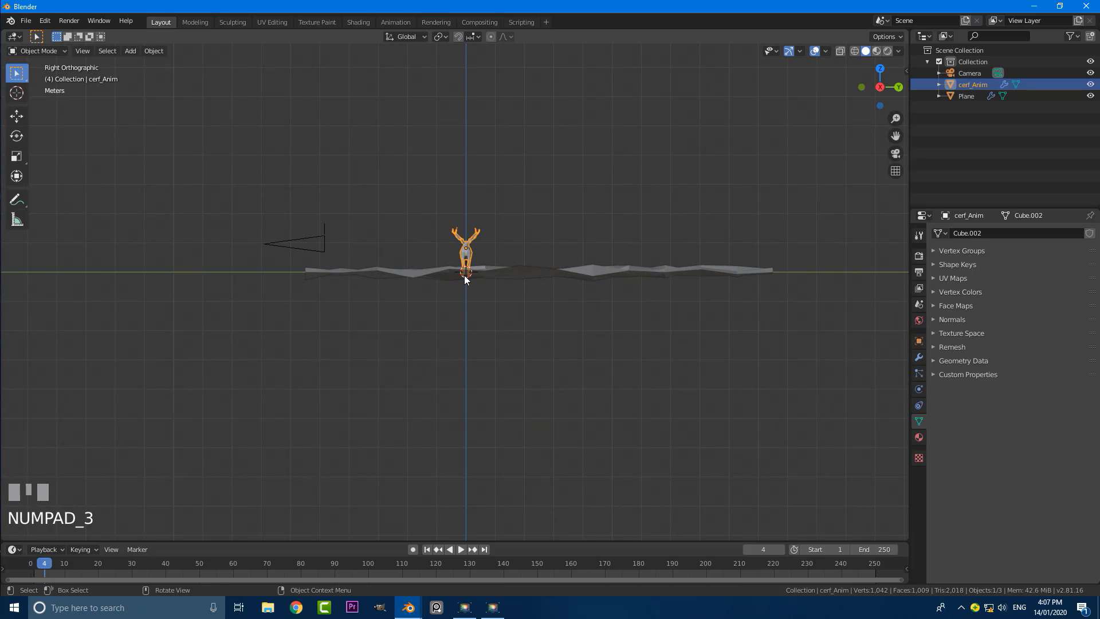
{"action": "key", "text": "g"}
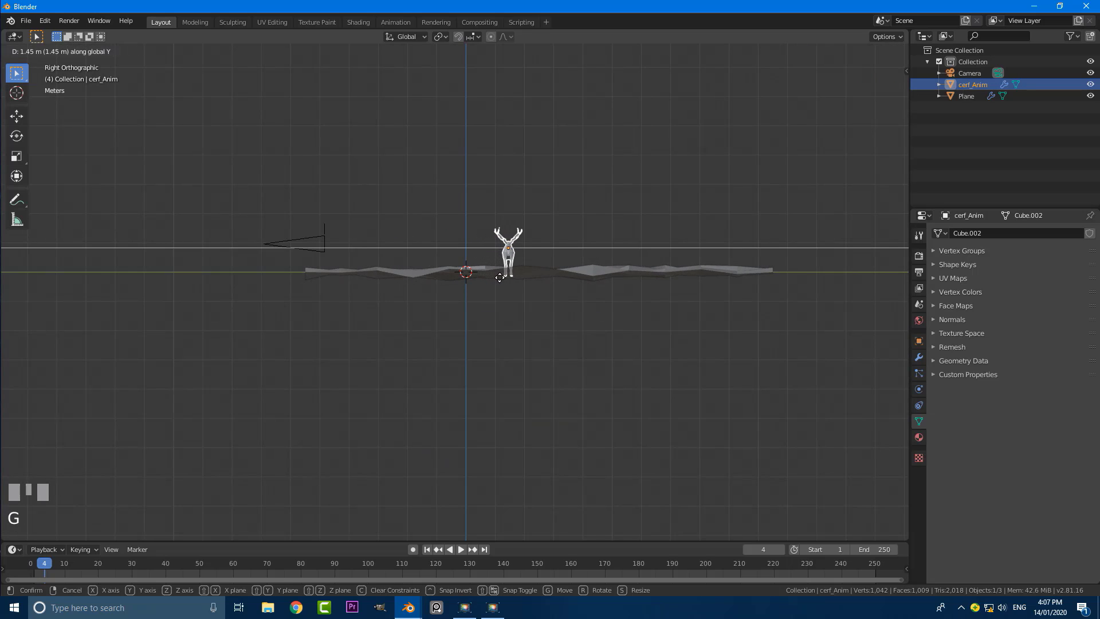
{"action": "left_click", "coordinate": [496, 277]}
{"action": "key", "text": "KP_0"}
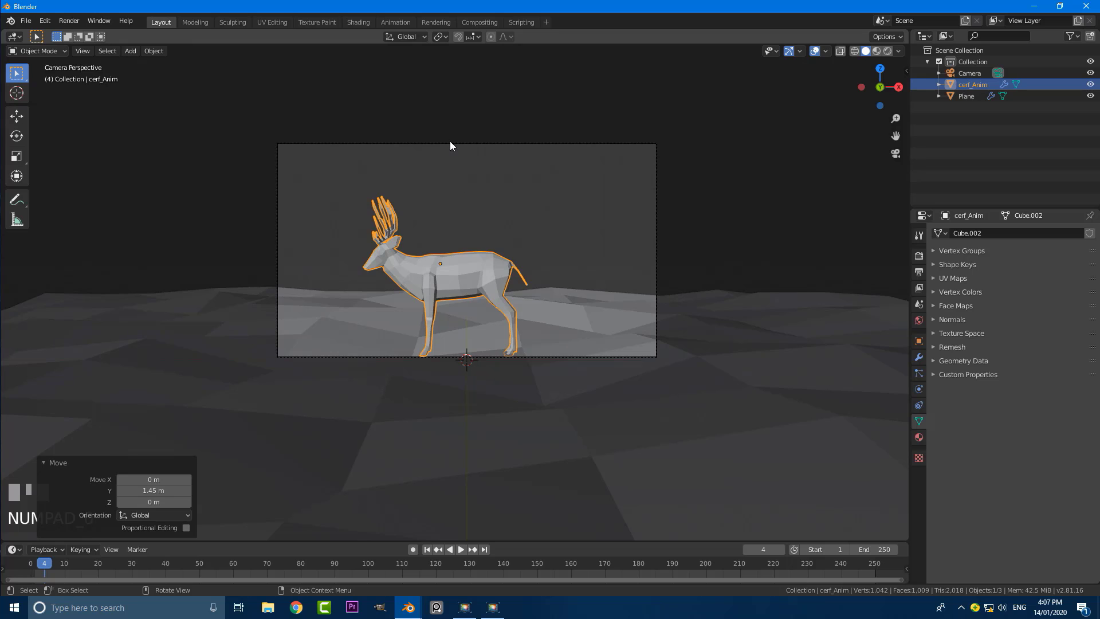
- Lower the camera by 0.384 m along the global Z axis to bring the deer's feet well inside the frame
{"action": "left_click", "coordinate": [450, 146]}
{"action": "key", "text": "g"}
{"action": "key", "text": "z"}
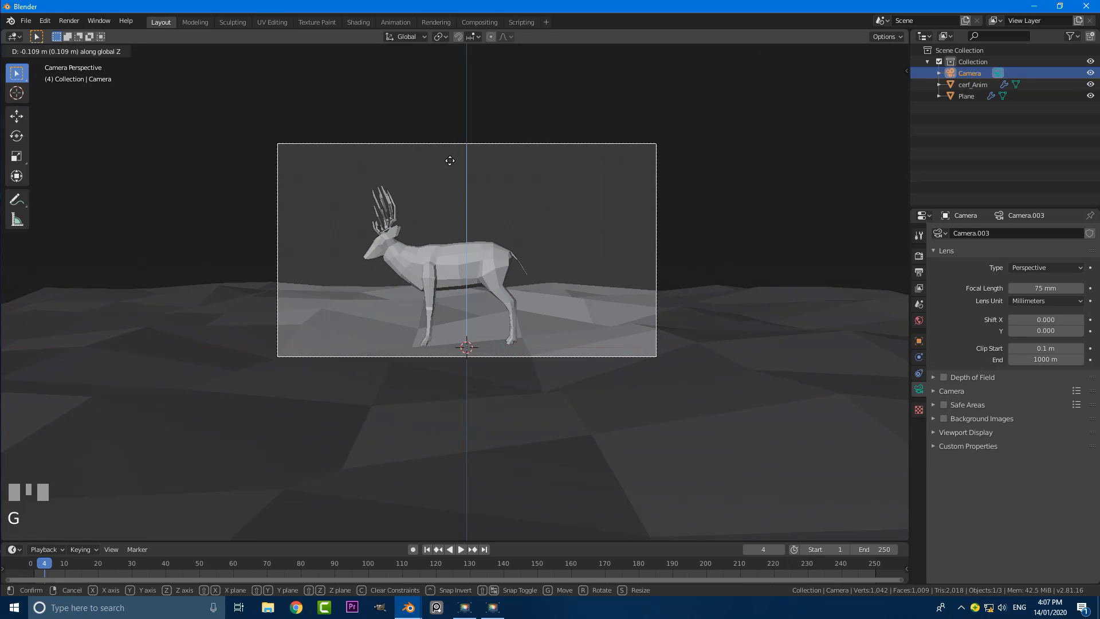
{"action": "left_click", "coordinate": [455, 231]}
{"action": "scroll", "coordinate": [471, 245], "scroll_direction": "up", "scroll_amount": 1}
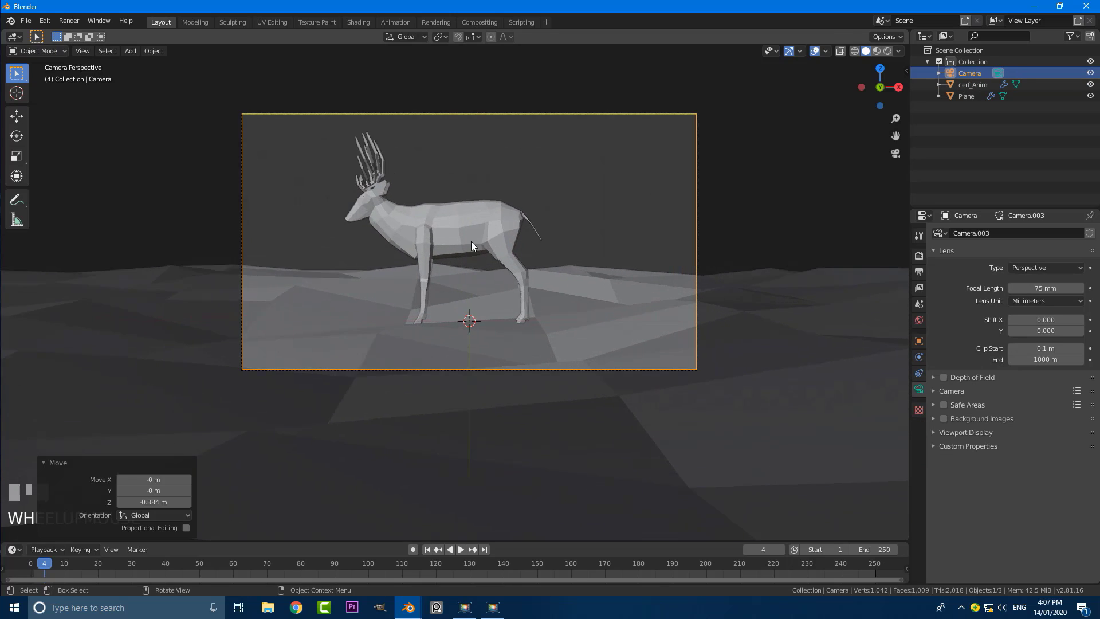
{"action": "scroll", "coordinate": [471, 242], "scroll_direction": "up", "scroll_amount": 1}
- Shift the deer about 0.11 m along positive X and slightly down within the camera view
{"action": "left_click", "coordinate": [462, 219]}
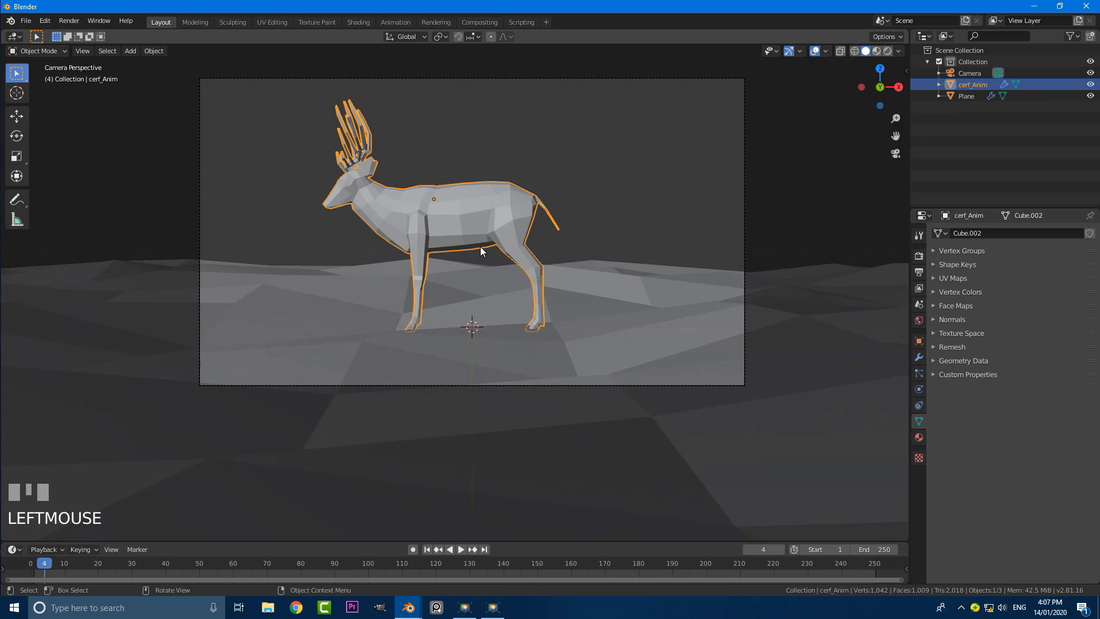
{"action": "key", "text": "g"}
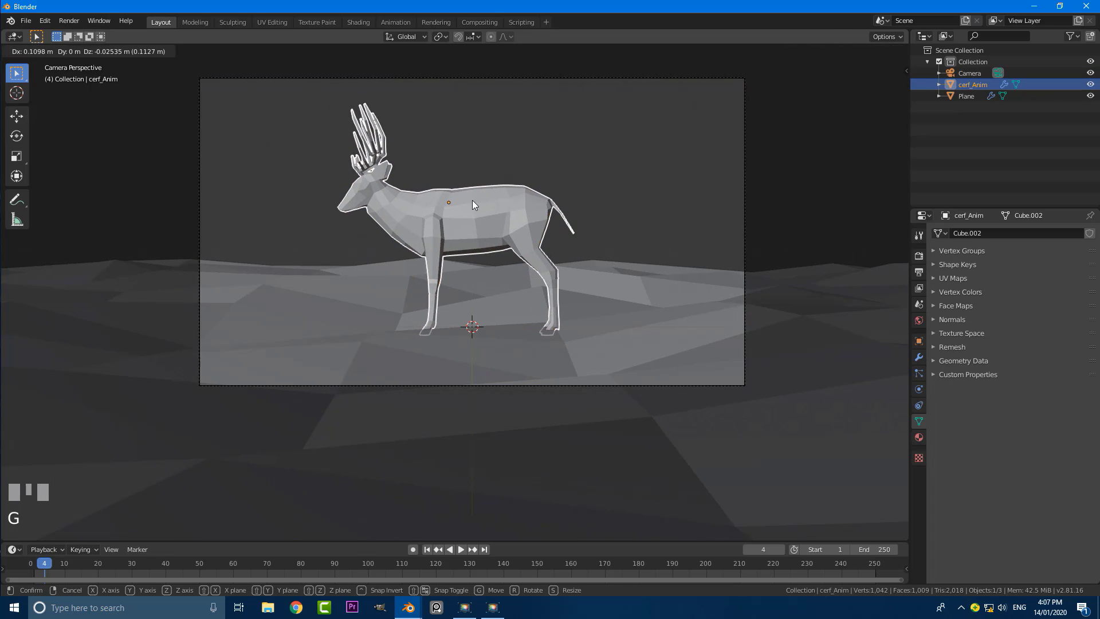
{"action": "left_click", "coordinate": [472, 201]}
- Pull the camera back 1.05 m along its local Z axis to show more terrain around the deer
{"action": "left_click", "coordinate": [463, 81]}
{"action": "key", "text": "g"}
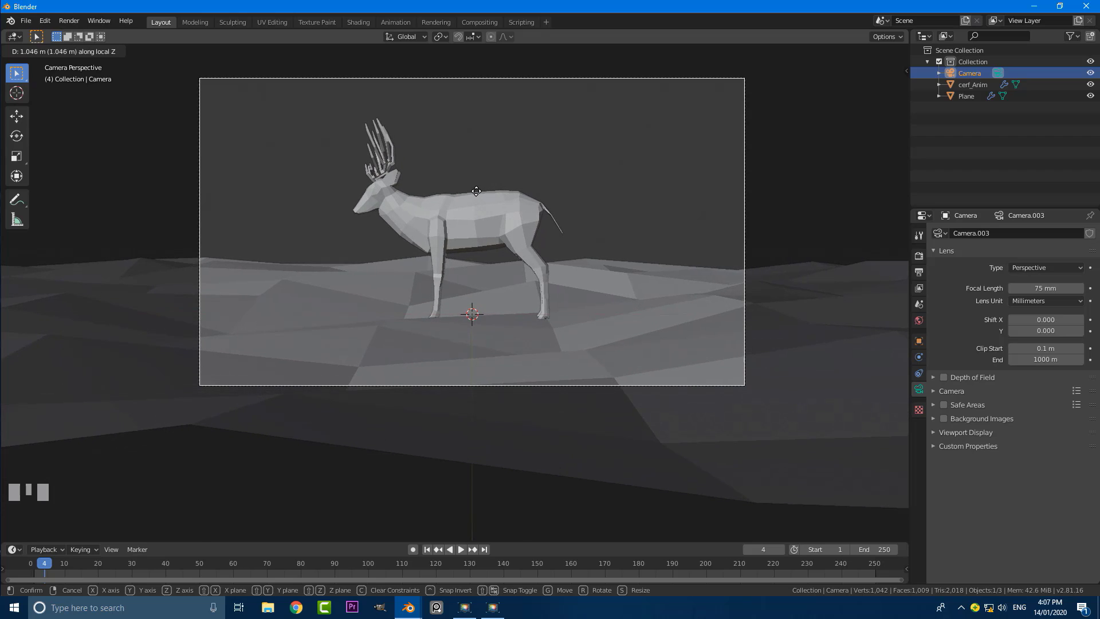
{"action": "left_click", "coordinate": [476, 191]}
{"action": "scroll", "coordinate": [579, 308], "scroll_direction": "down", "scroll_amount": 3}
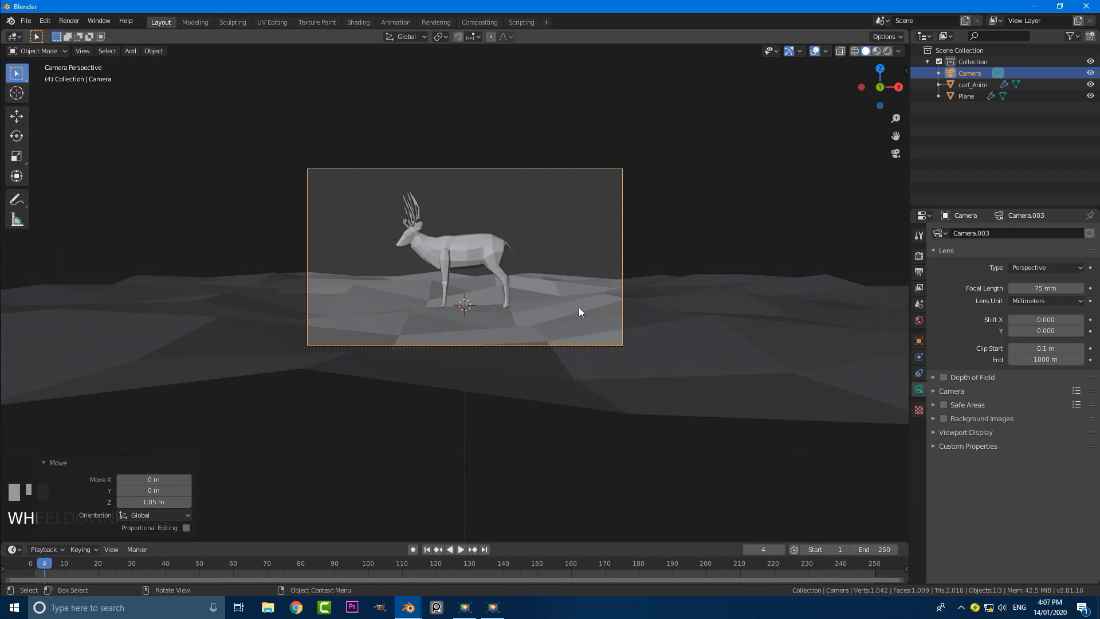
{"action": "scroll", "coordinate": [612, 276], "scroll_direction": "down", "scroll_amount": 1}
{"action": "scroll", "coordinate": [669, 231], "scroll_direction": "up", "scroll_amount": 5}
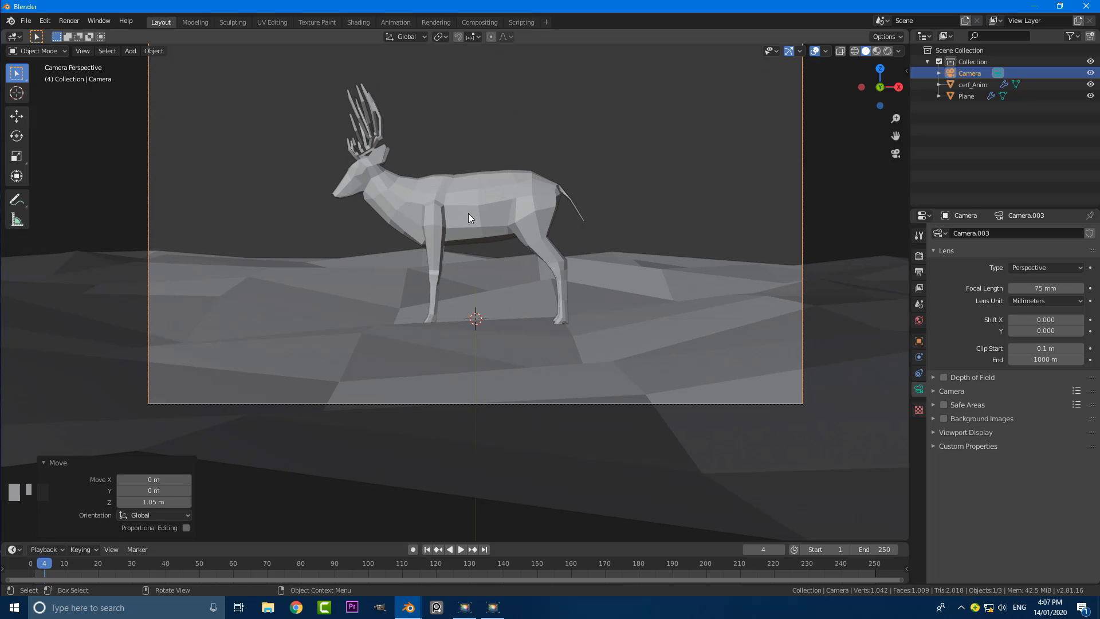
- Duplicate the ground plane in place, working in the right view
{"action": "middle_click_drag", "start_coordinate": [468, 213], "coordinate": [510, 222]}
{"action": "scroll", "coordinate": [597, 324], "scroll_direction": "down", "scroll_amount": 2}
{"action": "left_click", "coordinate": [600, 328]}
{"action": "key", "text": "KP_3"}
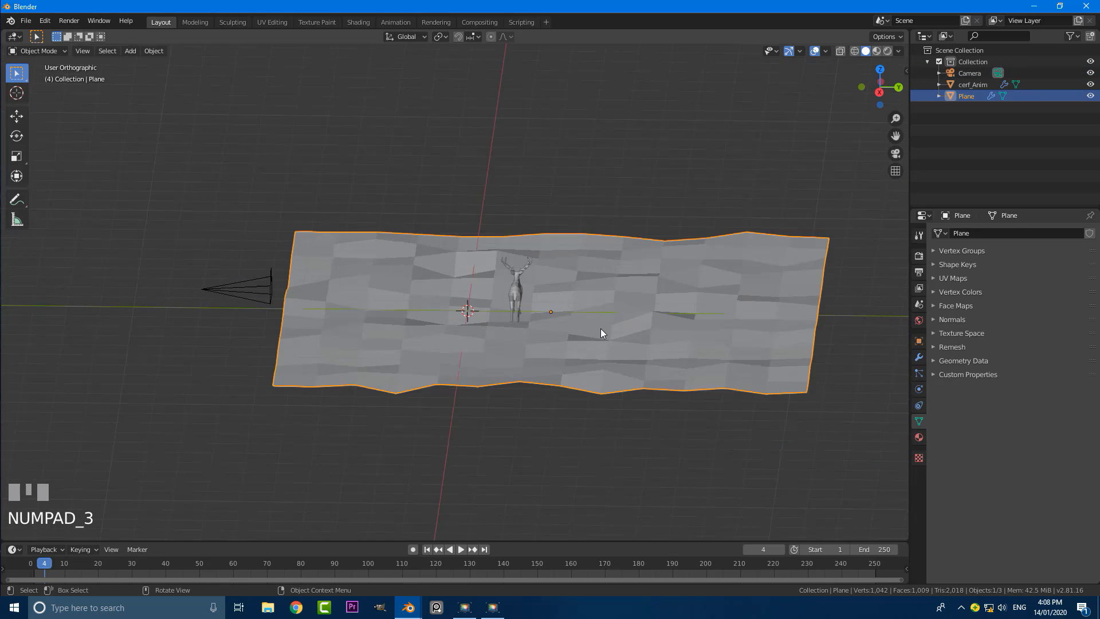
{"action": "middle_click_drag", "start_coordinate": [672, 267], "coordinate": [472, 373], "text": "shift"}
{"action": "scroll", "coordinate": [472, 373], "scroll_direction": "up", "scroll_amount": 1}
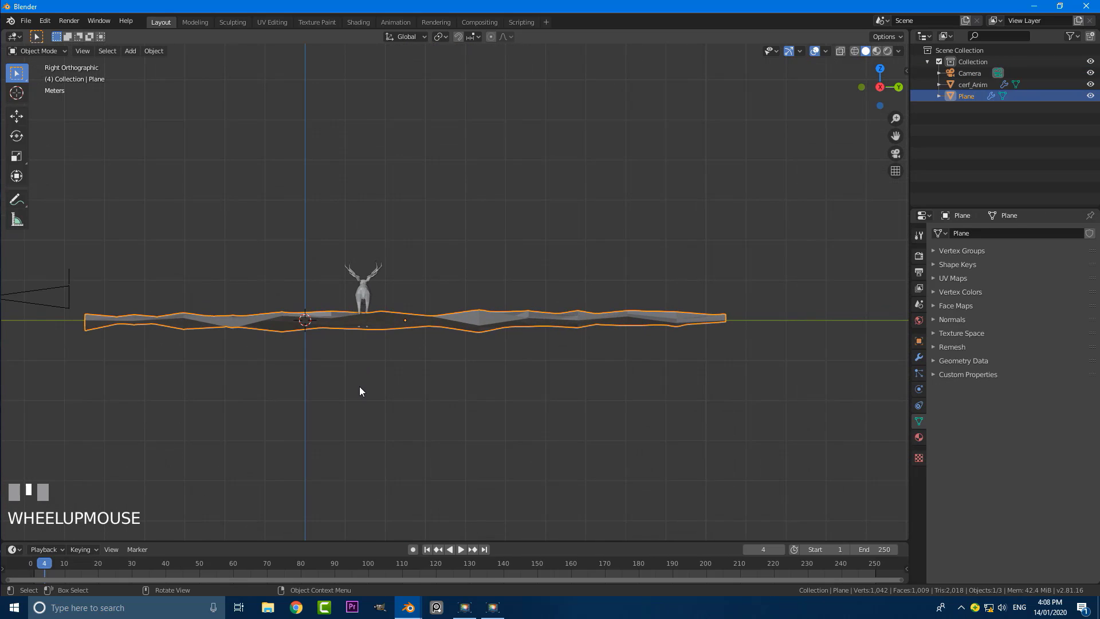
{"action": "key", "text": "shift+d"}
{"action": "right_click", "coordinate": [407, 386]}
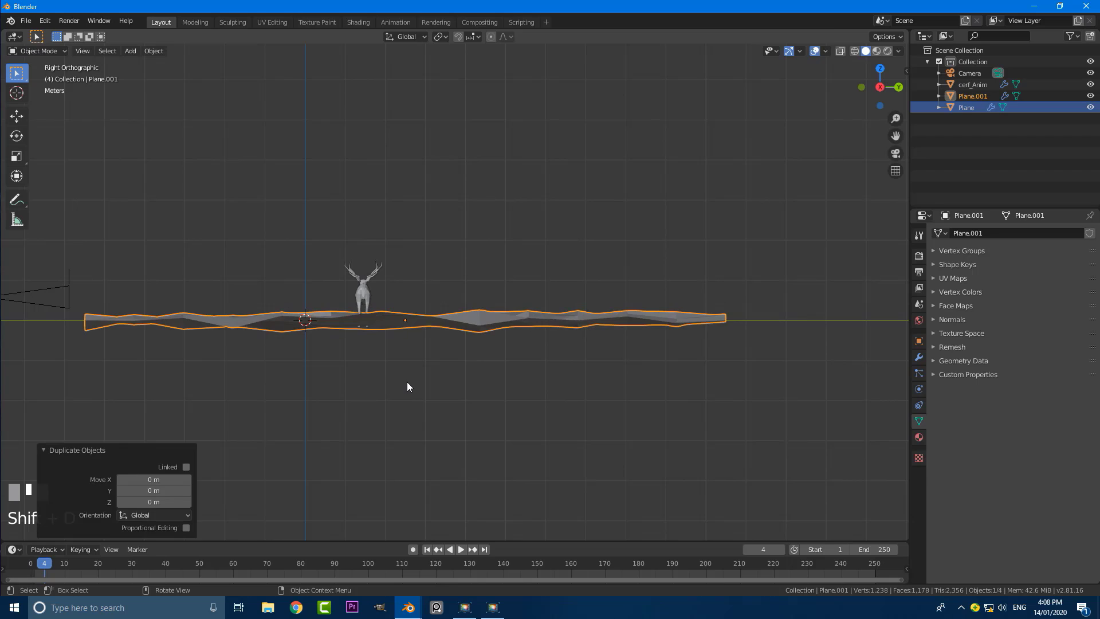
- Rotate the duplicated plane 90° in the right view so that it stands upright
{"action": "key", "text": "r"}
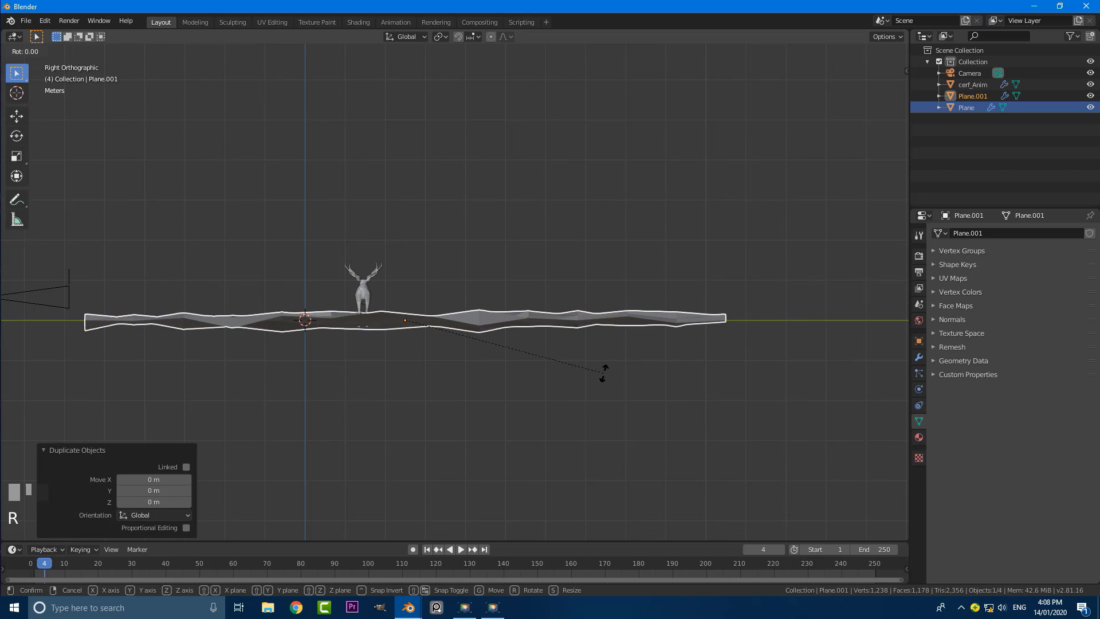
{"action": "key", "text": "9"}
{"action": "key", "text": "0"}
{"action": "key", "text": "Return"}
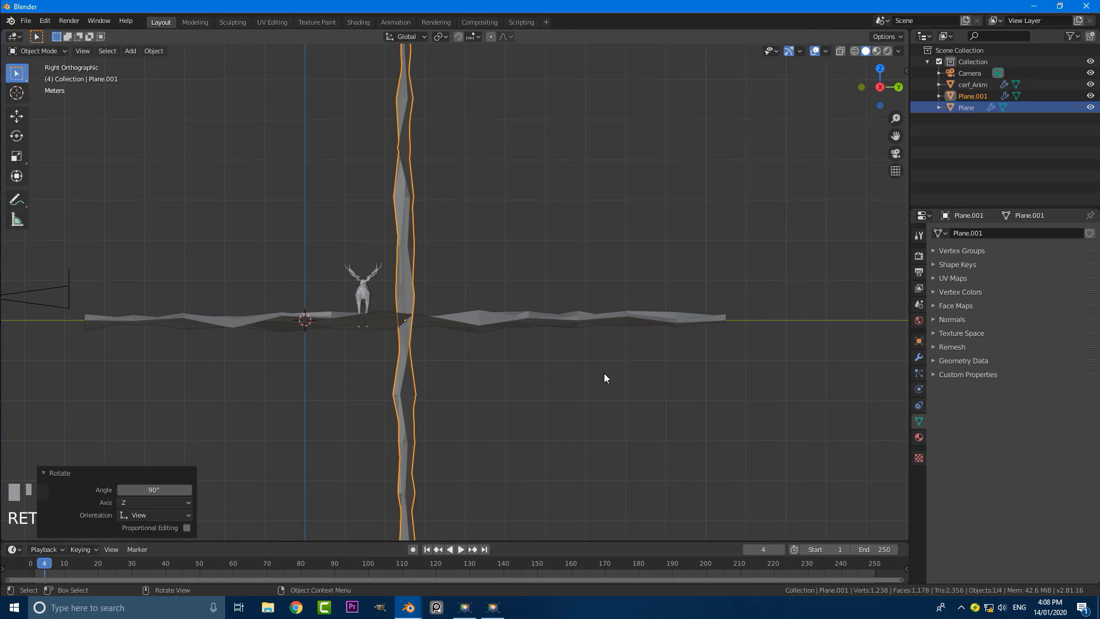
- Move the upright plane to the far end of the ground by 8.32 m in Y and 1.61 m in Z, then raise it another 1.41 m
{"action": "scroll", "coordinate": [436, 298], "scroll_direction": "down", "scroll_amount": 3}
{"action": "key", "text": "g"}
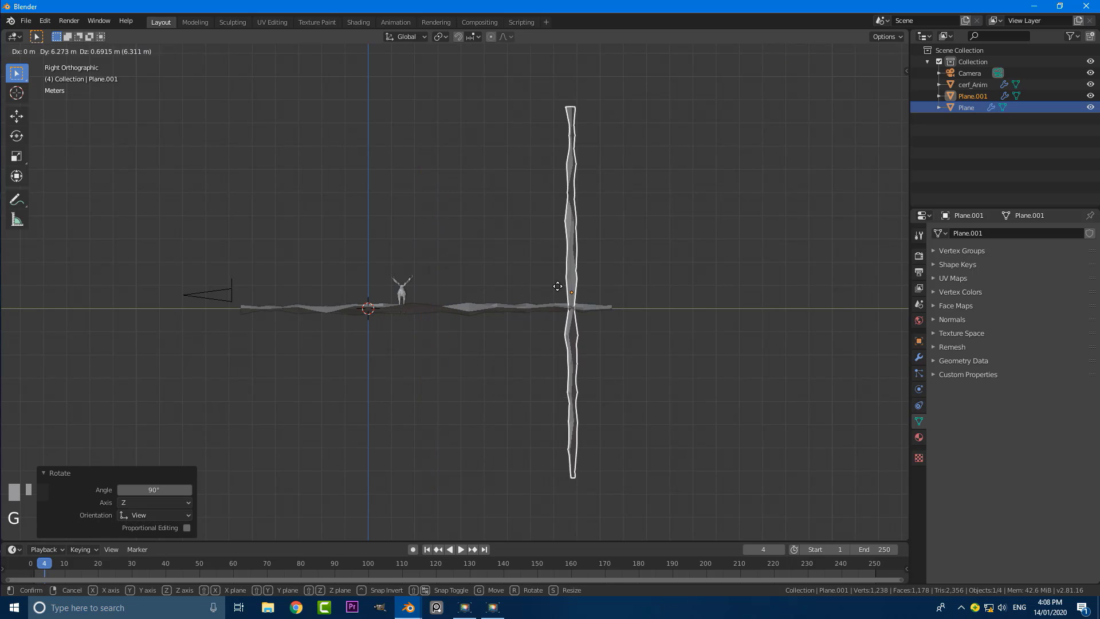
{"action": "left_click", "coordinate": [598, 265]}
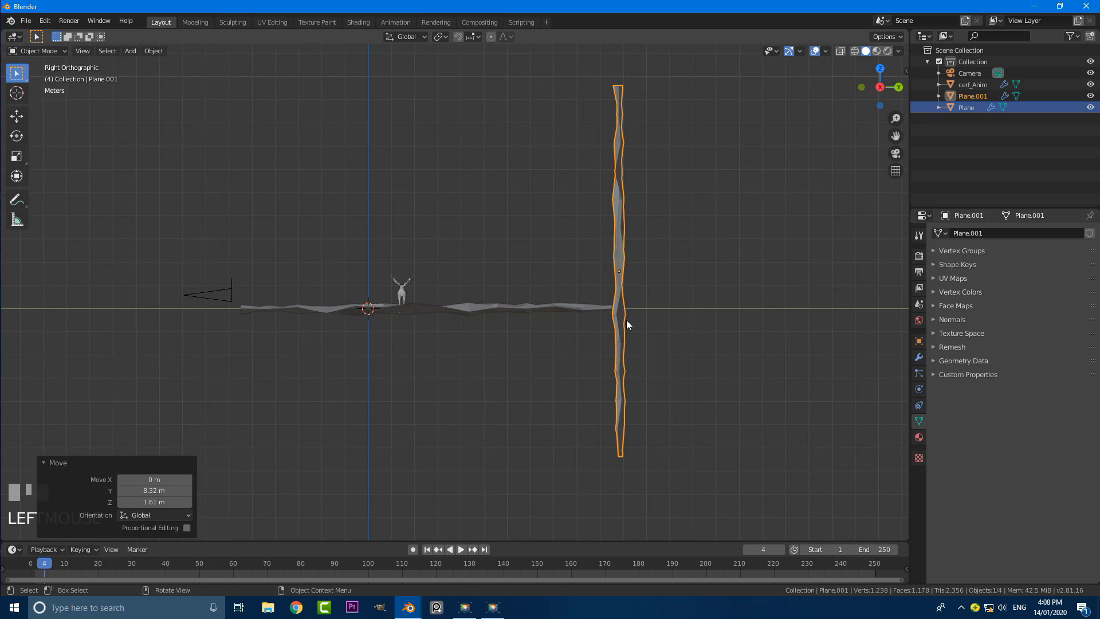
{"action": "key", "text": "g"}
{"action": "left_click", "coordinate": [630, 285]}
{"action": "middle_click_drag", "start_coordinate": [630, 285], "coordinate": [646, 308]}
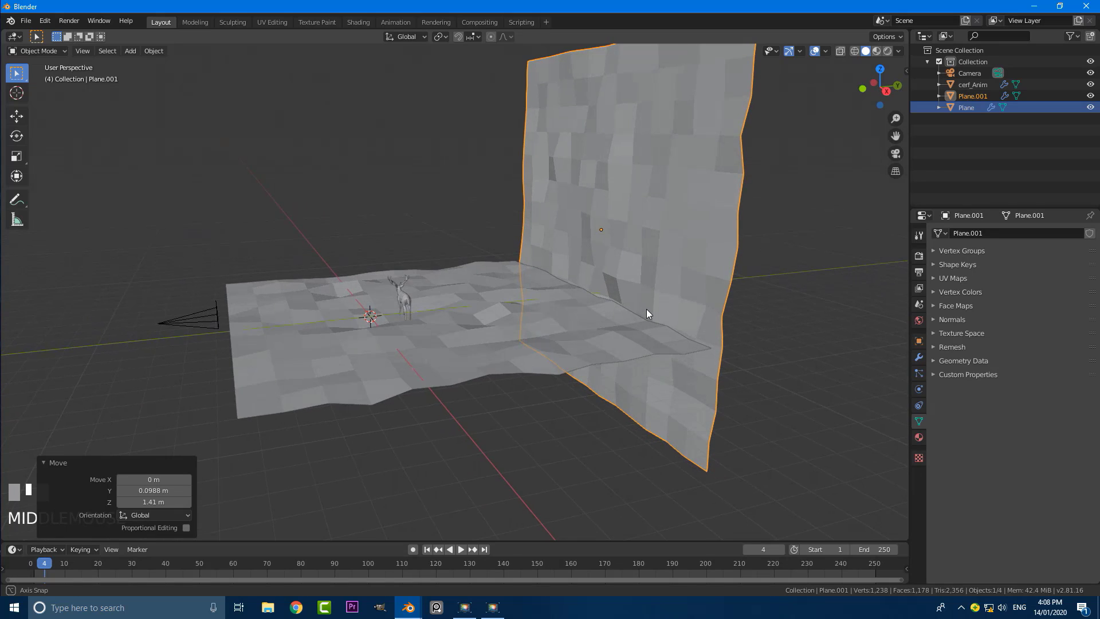
- Set the upright plane's Displace strength to 20, deselect everything and view the scene through the camera
{"action": "left_click", "coordinate": [919, 357]}
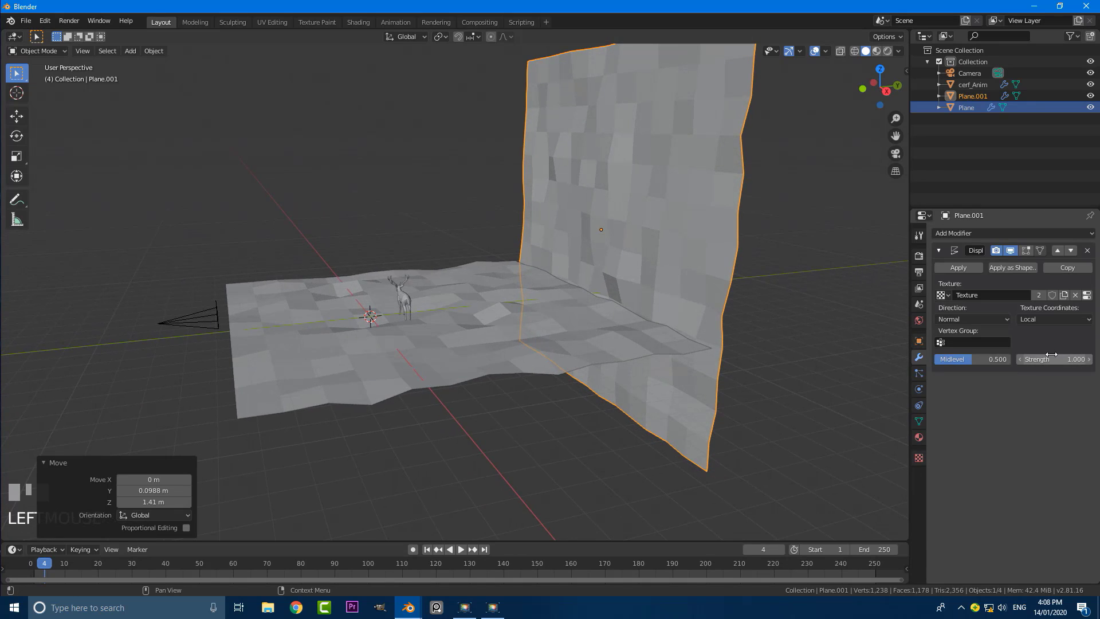
{"action": "left_click_drag", "start_coordinate": [1051, 355], "coordinate": [1097, 355]}
{"action": "middle_click_drag", "start_coordinate": [626, 236], "coordinate": [656, 242]}
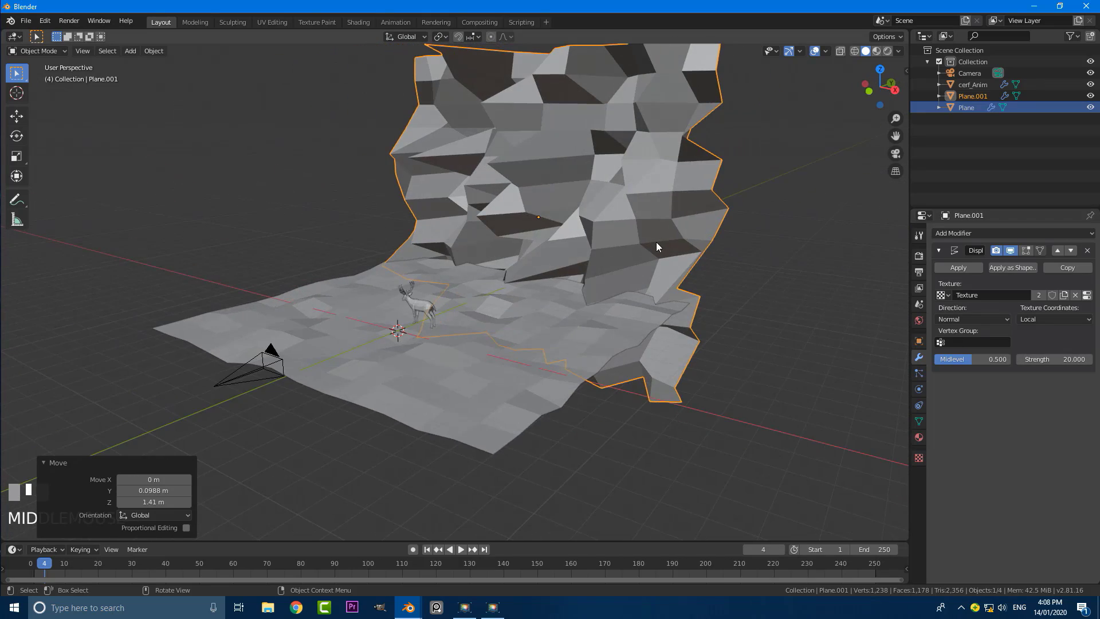
{"action": "key", "text": "KP_0"}
{"action": "key", "text": "alt+a"}
{"action": "scroll", "coordinate": [432, 145], "scroll_direction": "up", "scroll_amount": 2}
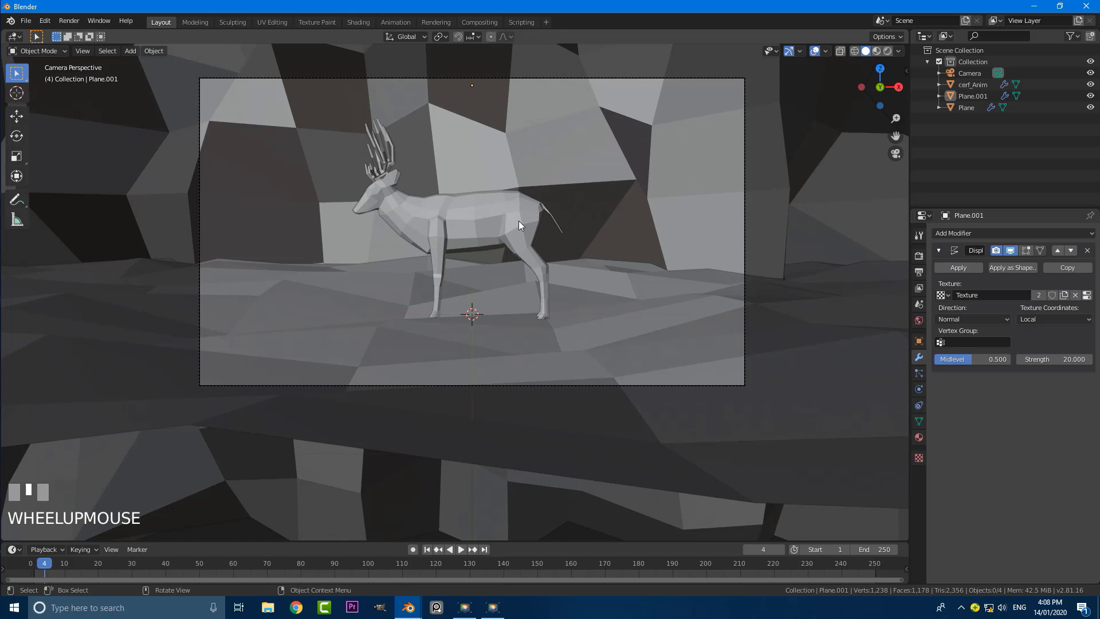
{"action": "middle_click_drag", "start_coordinate": [519, 224], "coordinate": [526, 198], "text": "shift"}
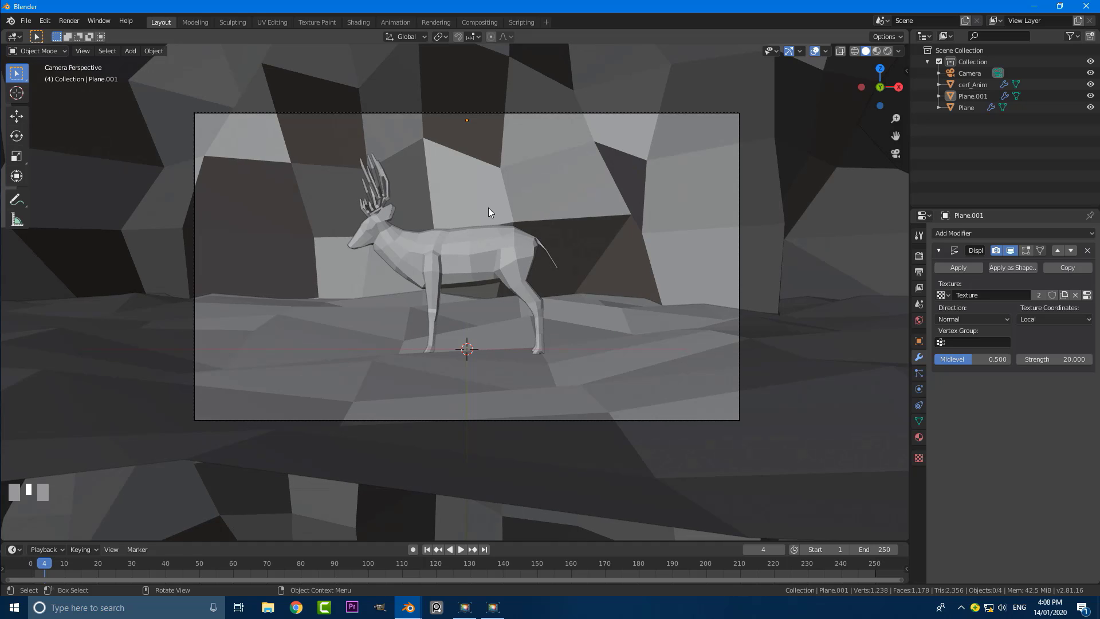
{"action": "scroll", "coordinate": [618, 220], "scroll_direction": "up", "scroll_amount": 2}
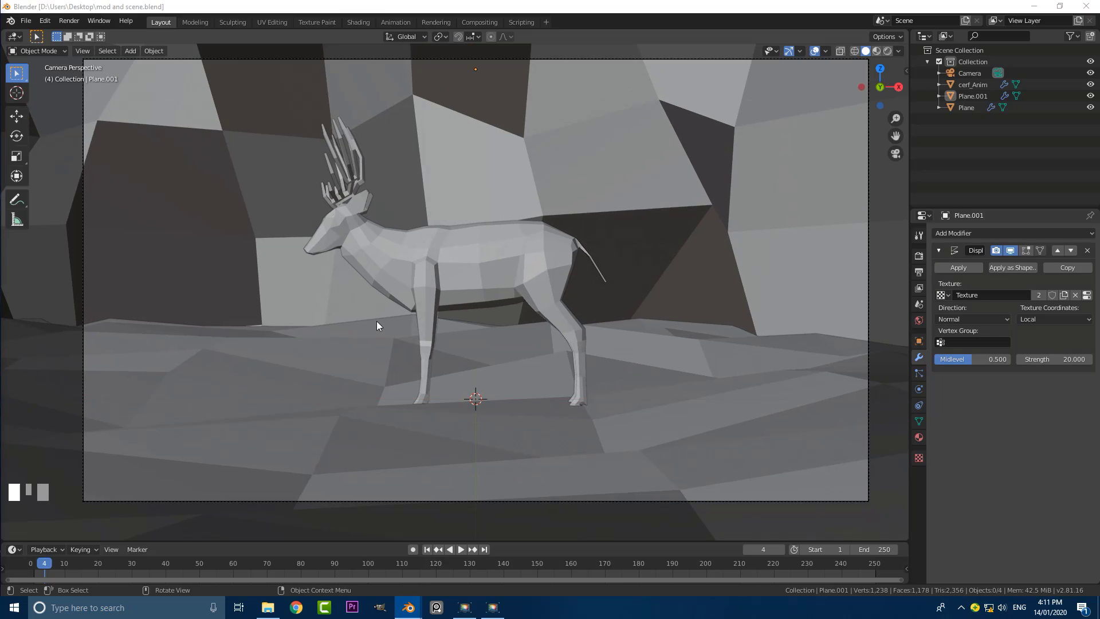
- Select the ground plane
{"action": "left_click", "coordinate": [277, 365]}
{"action": "scroll", "coordinate": [369, 208], "scroll_direction": "down", "scroll_amount": 5}
{"action": "left_click", "coordinate": [373, 114]}
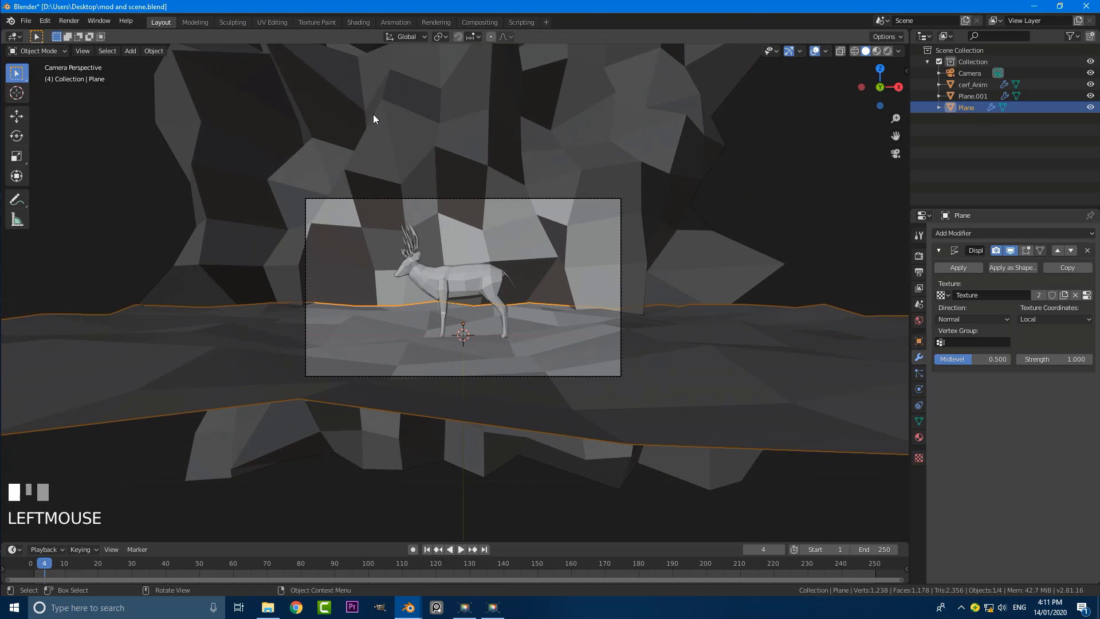
{"action": "scroll", "coordinate": [310, 298], "scroll_direction": "down", "scroll_amount": 5}
{"action": "left_click", "coordinate": [318, 277]}
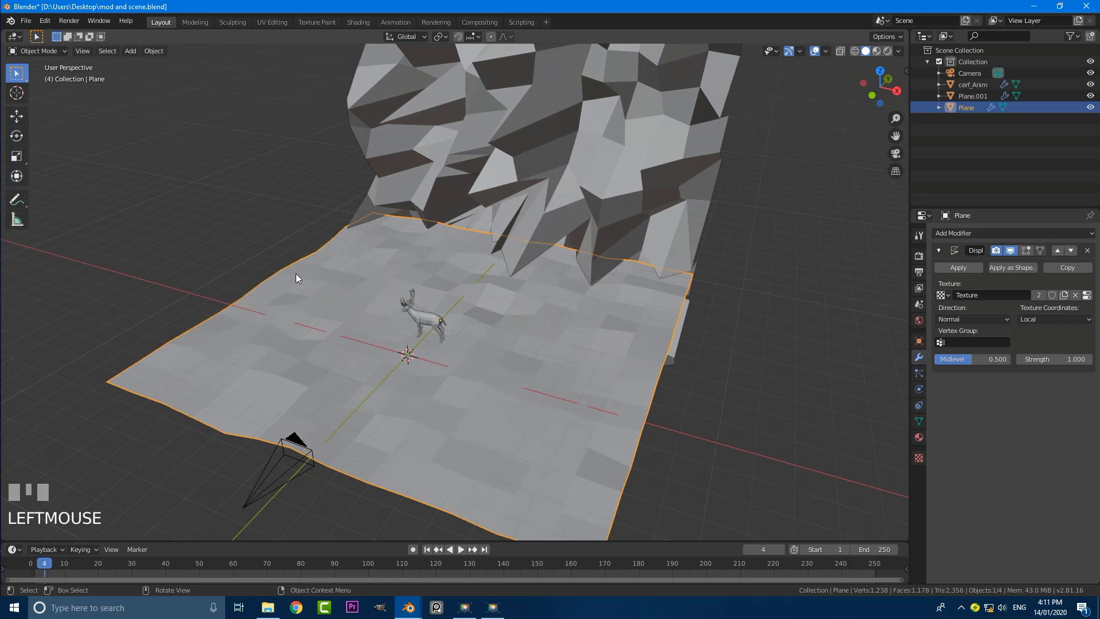
- Switch to the Shading workspace and show its viewport through the camera in solid shading
{"action": "left_click", "coordinate": [360, 20]}
{"action": "middle_click_drag", "start_coordinate": [435, 138], "coordinate": [451, 173]}
{"action": "scroll", "coordinate": [460, 198], "scroll_direction": "down", "scroll_amount": 3}
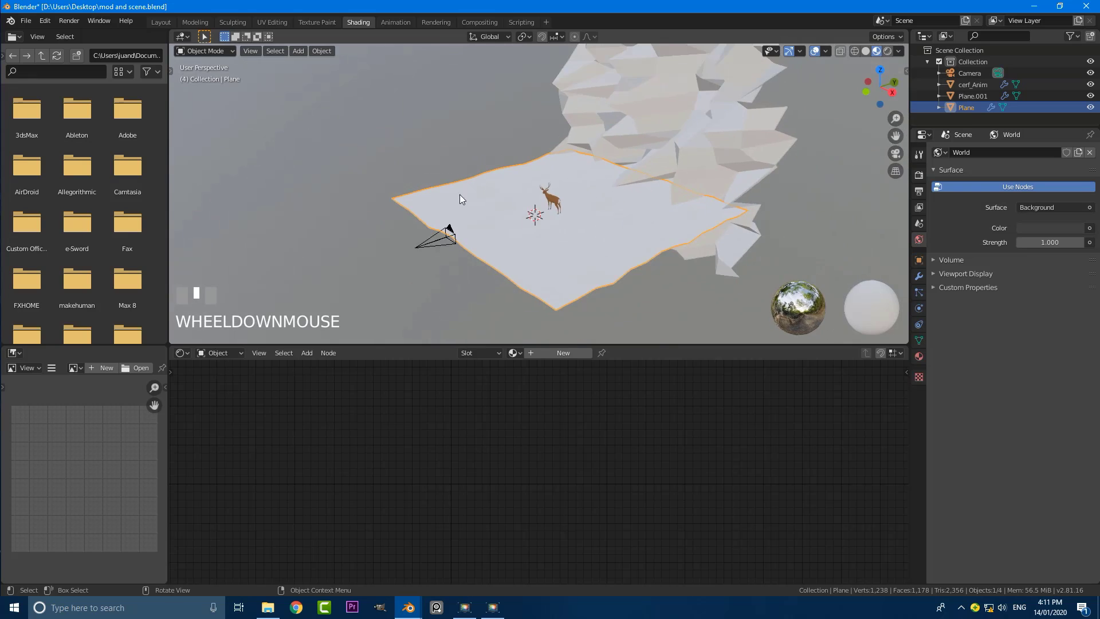
{"action": "scroll", "coordinate": [447, 236], "scroll_direction": "up", "scroll_amount": 2}
{"action": "key", "text": "KP_0"}
{"action": "scroll", "coordinate": [478, 205], "scroll_direction": "up", "scroll_amount": 1}
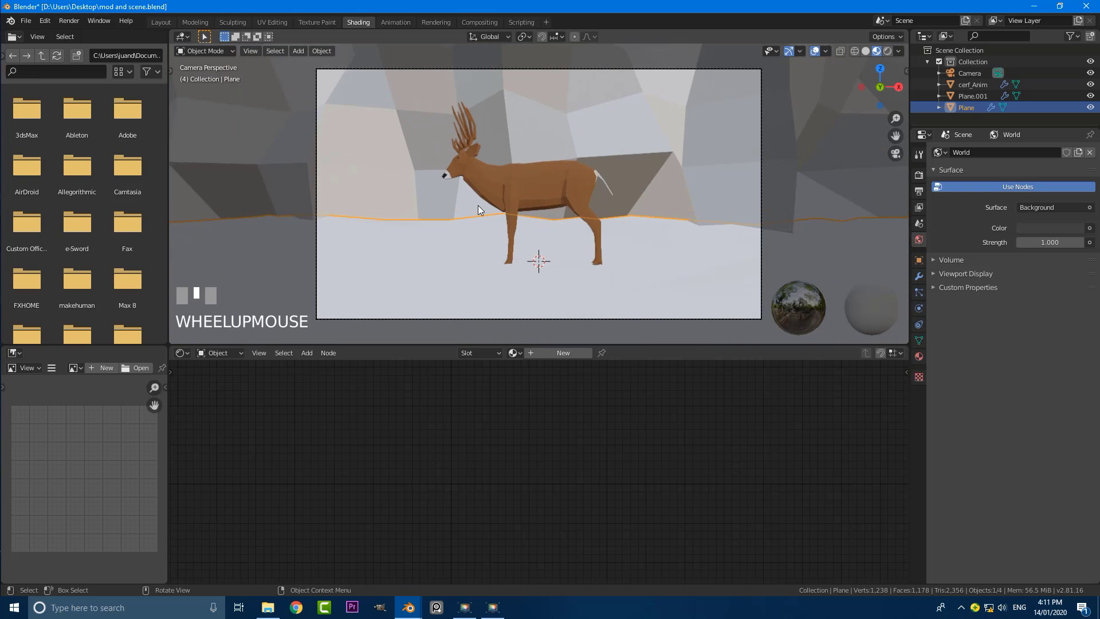
{"action": "scroll", "coordinate": [487, 201], "scroll_direction": "up", "scroll_amount": 1}
{"action": "scroll", "coordinate": [511, 187], "scroll_direction": "down", "scroll_amount": 2}
{"action": "scroll", "coordinate": [511, 187], "scroll_direction": "up", "scroll_amount": 2}
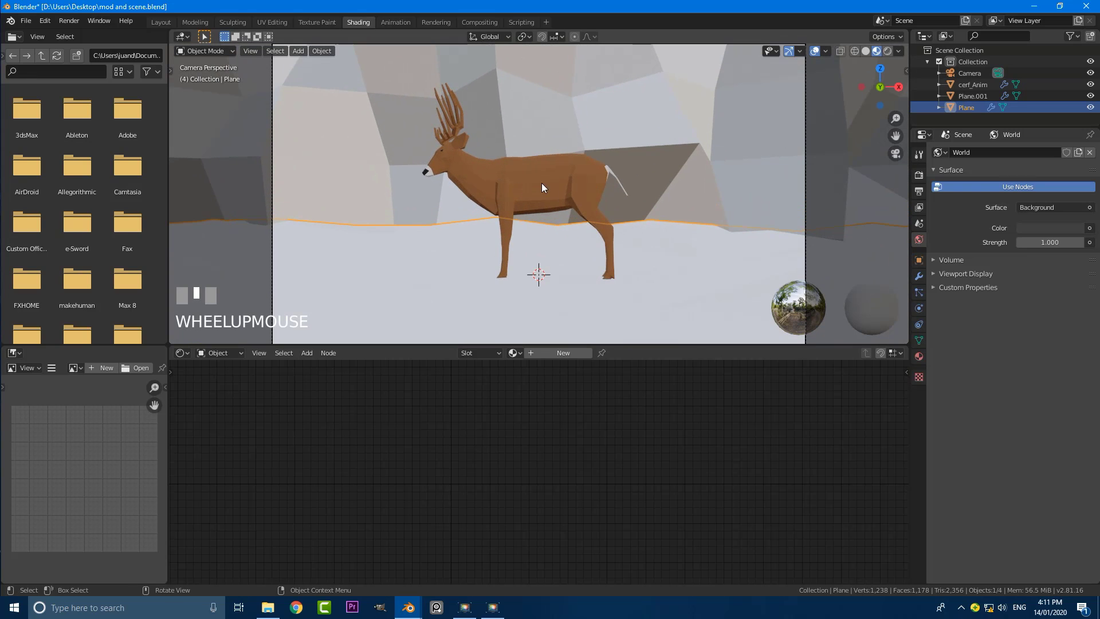
{"action": "key", "text": "z"}
{"action": "left_click", "coordinate": [604, 187]}
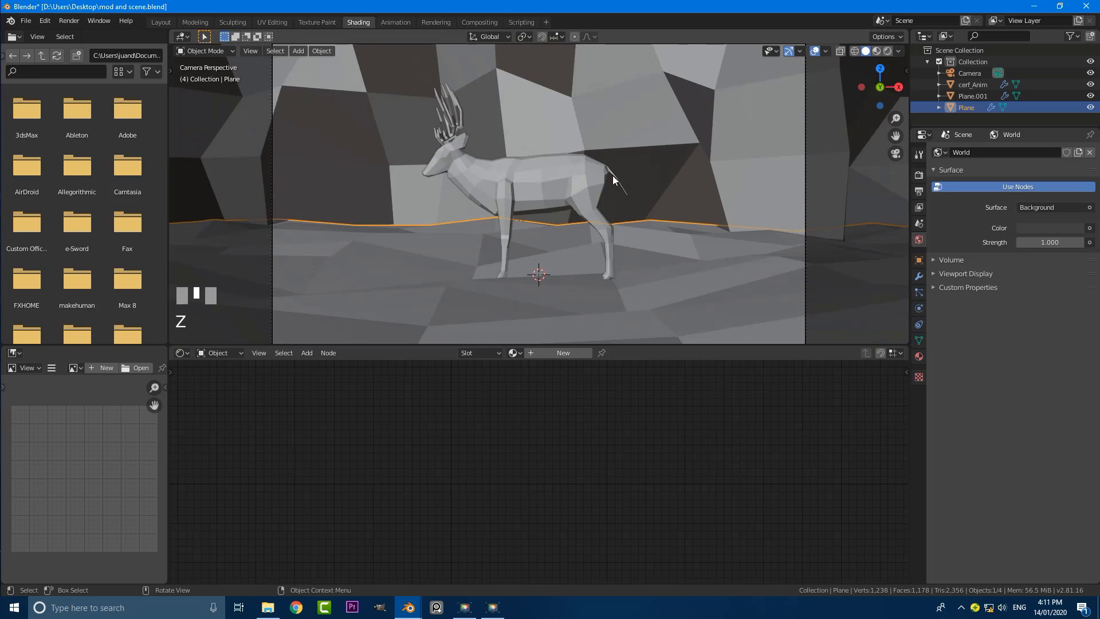
- Enable Ambient Occlusion, Bloom and Screen Space Reflections in the Eevee render settings
{"action": "left_click", "coordinate": [919, 175]}
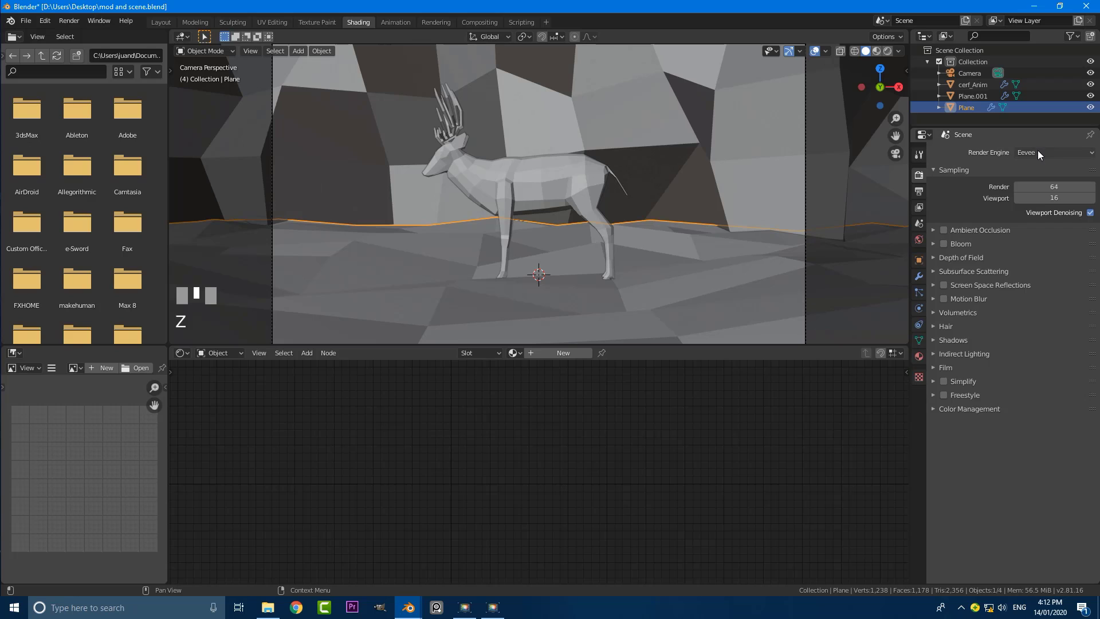
{"action": "left_click", "coordinate": [943, 230]}
{"action": "left_click", "coordinate": [943, 244]}
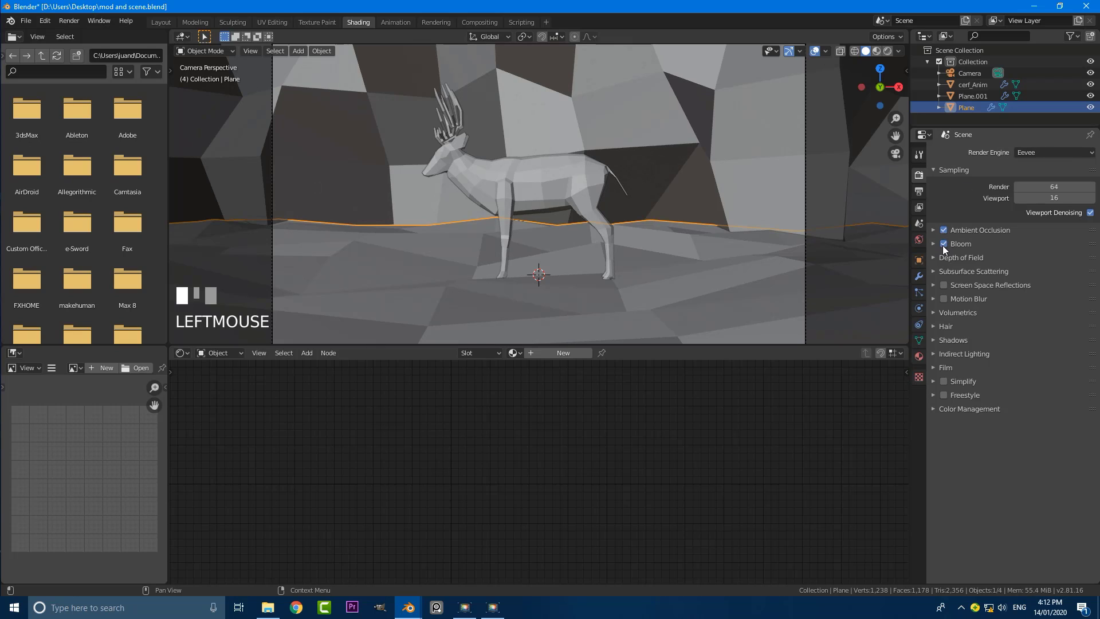
{"action": "left_click", "coordinate": [942, 286]}
{"action": "scroll", "coordinate": [465, 187], "scroll_direction": "down", "scroll_amount": 3}
{"action": "scroll", "coordinate": [516, 198], "scroll_direction": "up", "scroll_amount": 3}
- Select the deer and remove its three existing materials, cerf, noir and blanc
{"action": "left_click", "coordinate": [521, 179]}
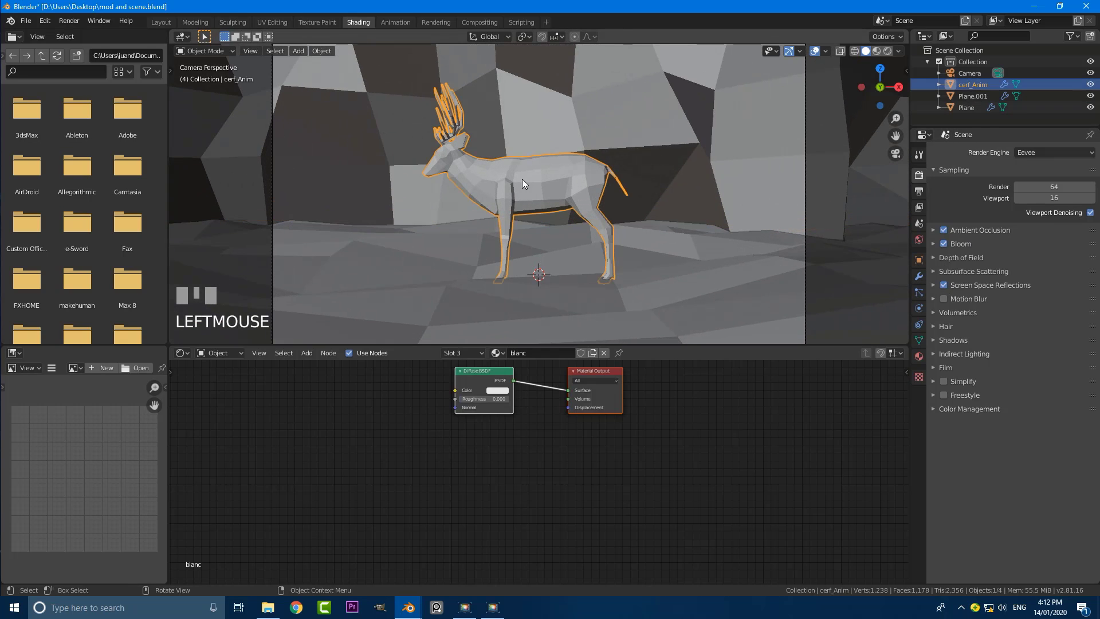
{"action": "left_click", "coordinate": [919, 356]}
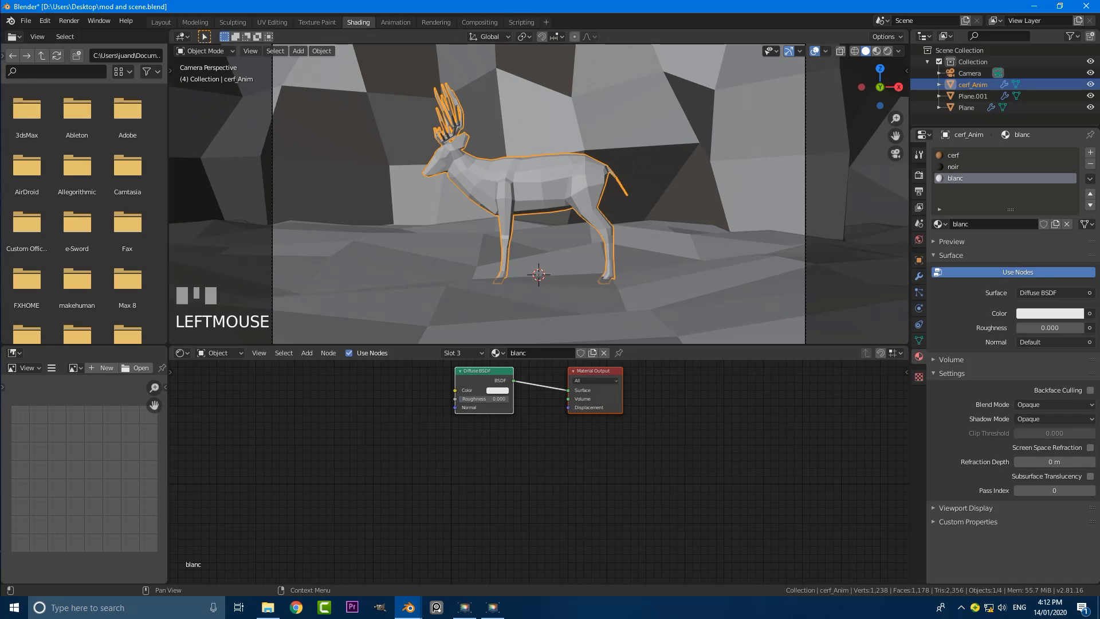
{"action": "left_click", "coordinate": [1090, 164]}
{"action": "left_click", "coordinate": [1090, 165]}
{"action": "left_click", "coordinate": [1090, 165]}
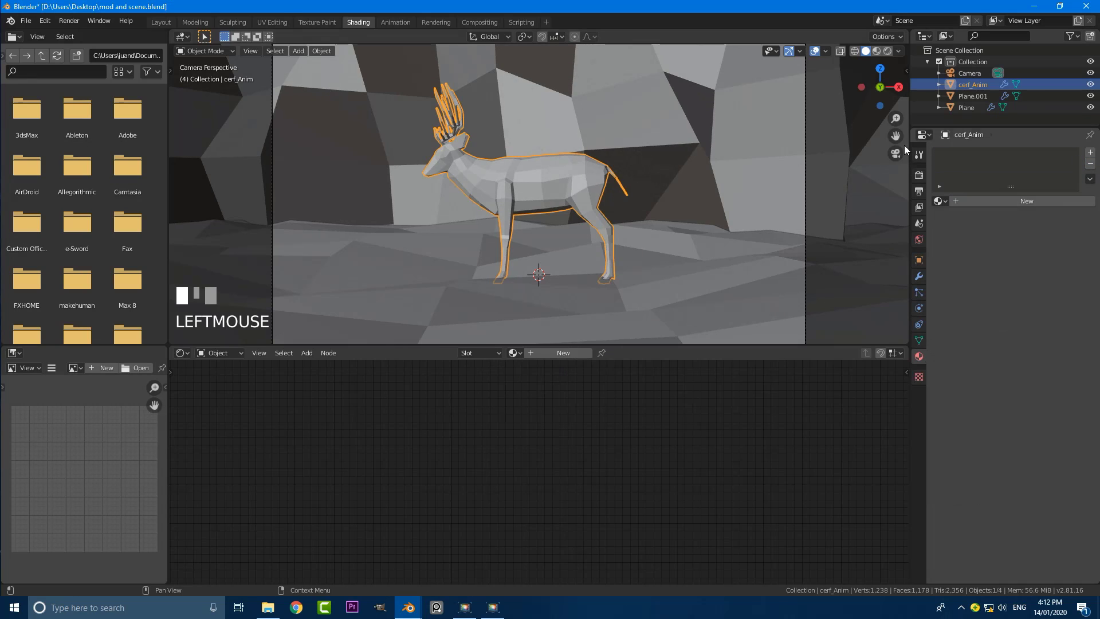
- Create a new material on the deer and name it deer
{"action": "left_click", "coordinate": [1003, 201]}
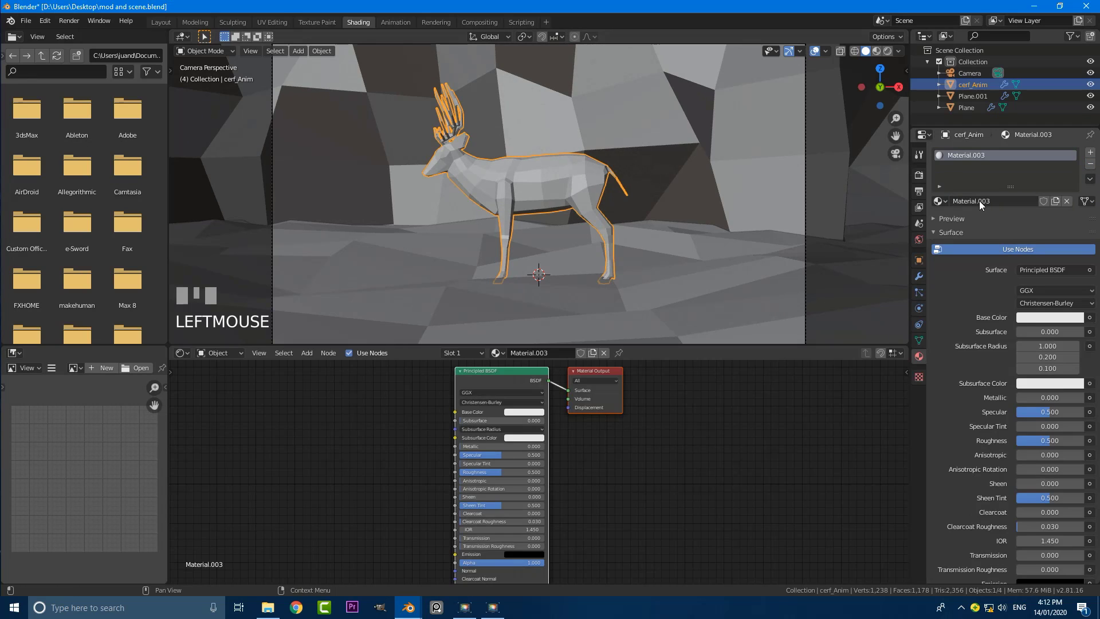
{"action": "type", "text": "deer"}
{"action": "key", "text": "Return"}
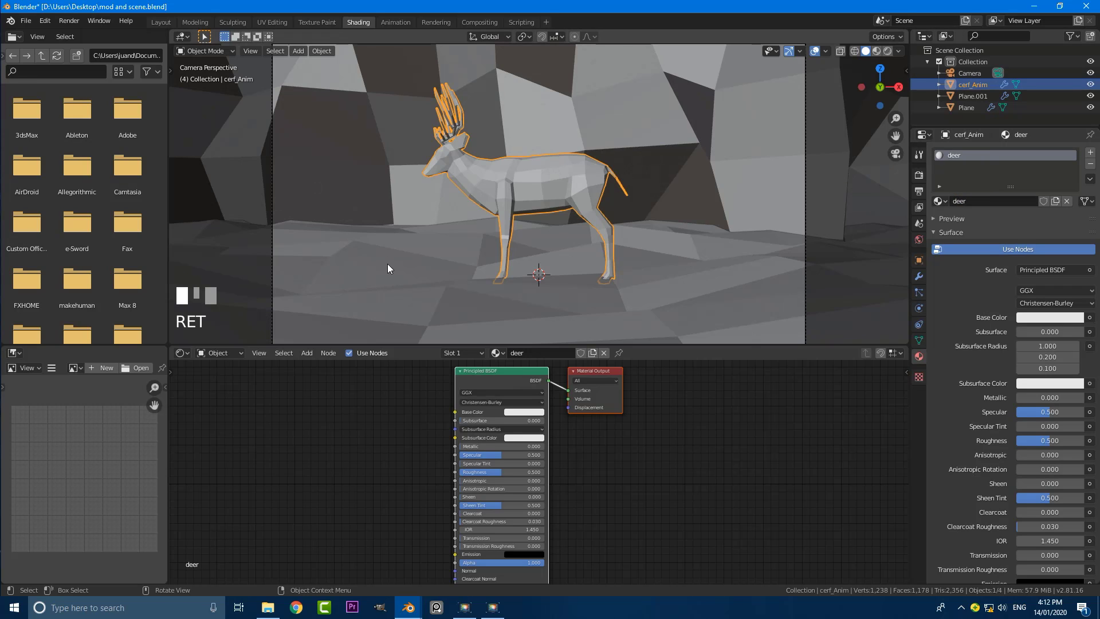
- Select the ground plane and give it a new material named plane
{"action": "left_click", "coordinate": [363, 277]}
{"action": "scroll", "coordinate": [423, 266], "scroll_direction": "down", "scroll_amount": 3}
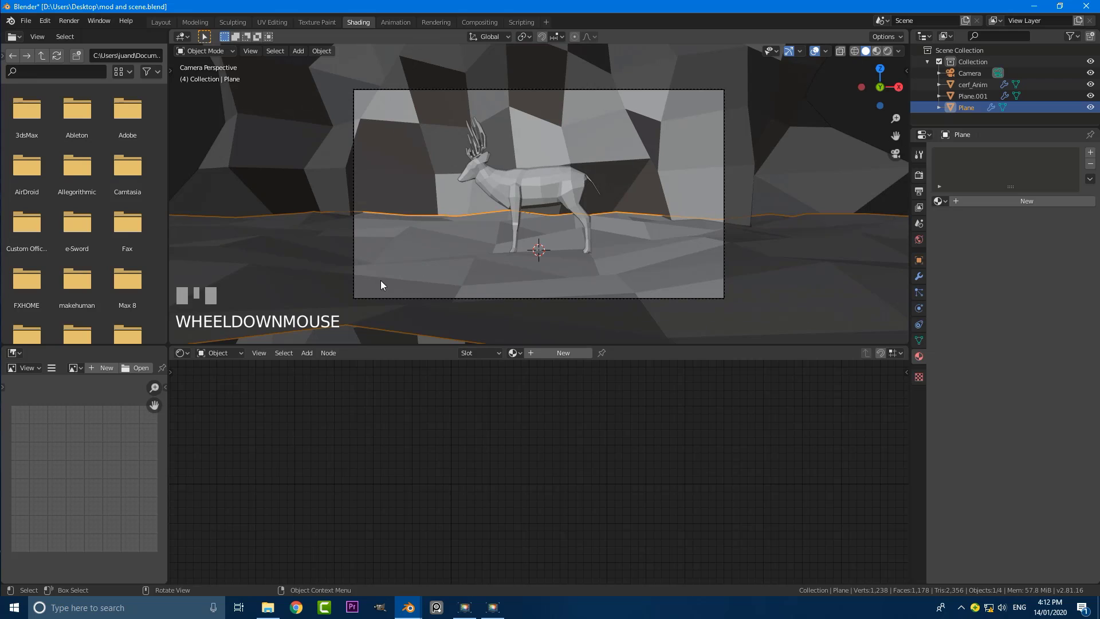
{"action": "scroll", "coordinate": [314, 239], "scroll_direction": "up", "scroll_amount": 2}
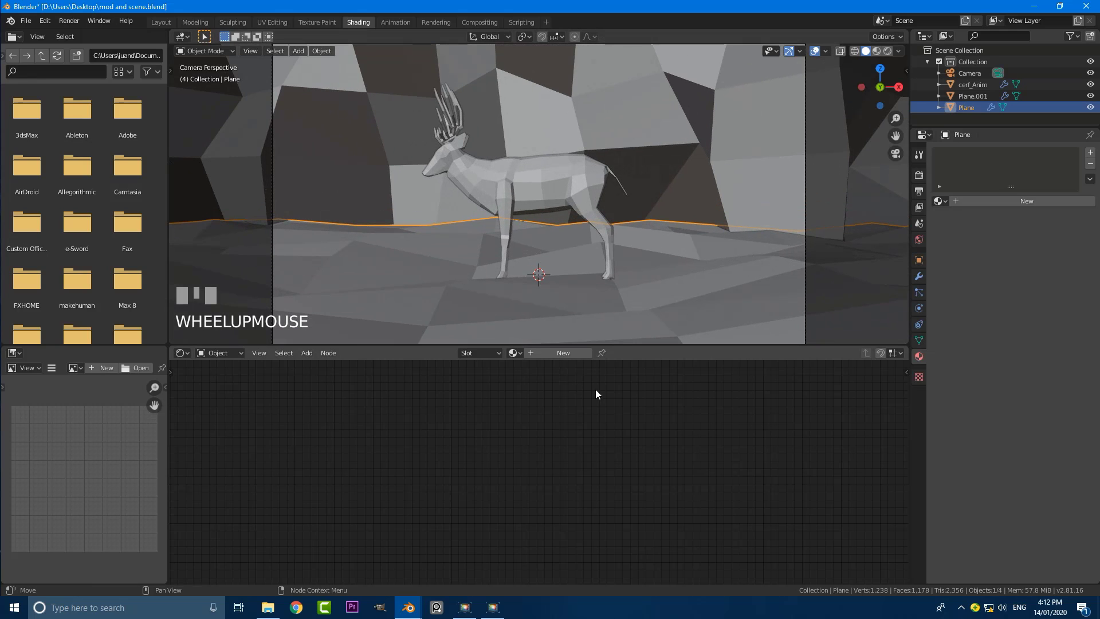
{"action": "left_click", "coordinate": [551, 353]}
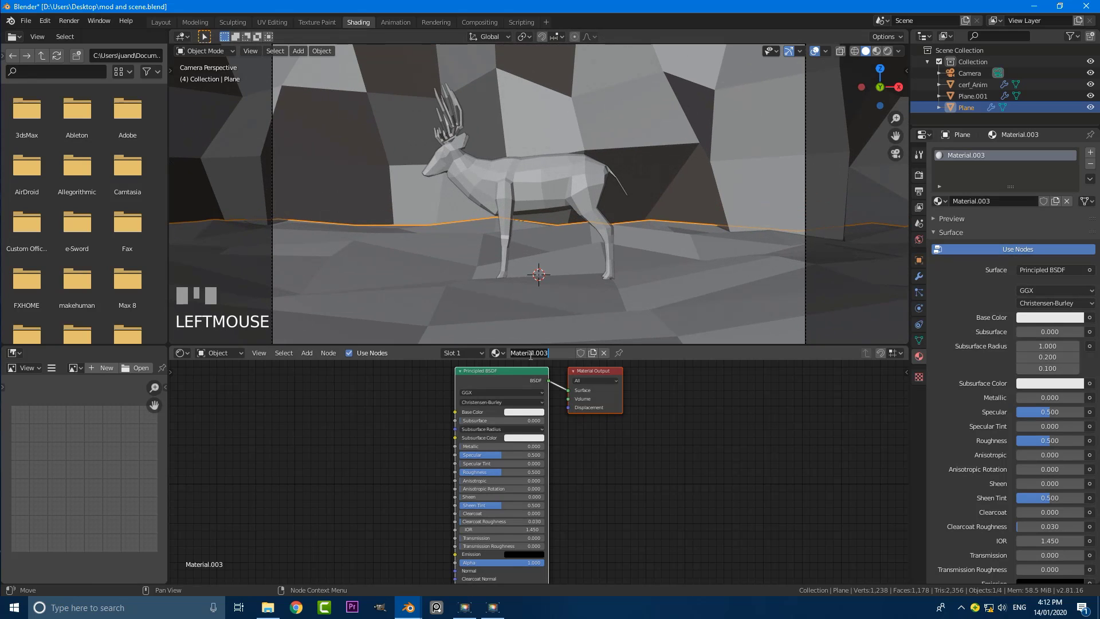
{"action": "type", "text": "plane"}
{"action": "key", "text": "Return"}
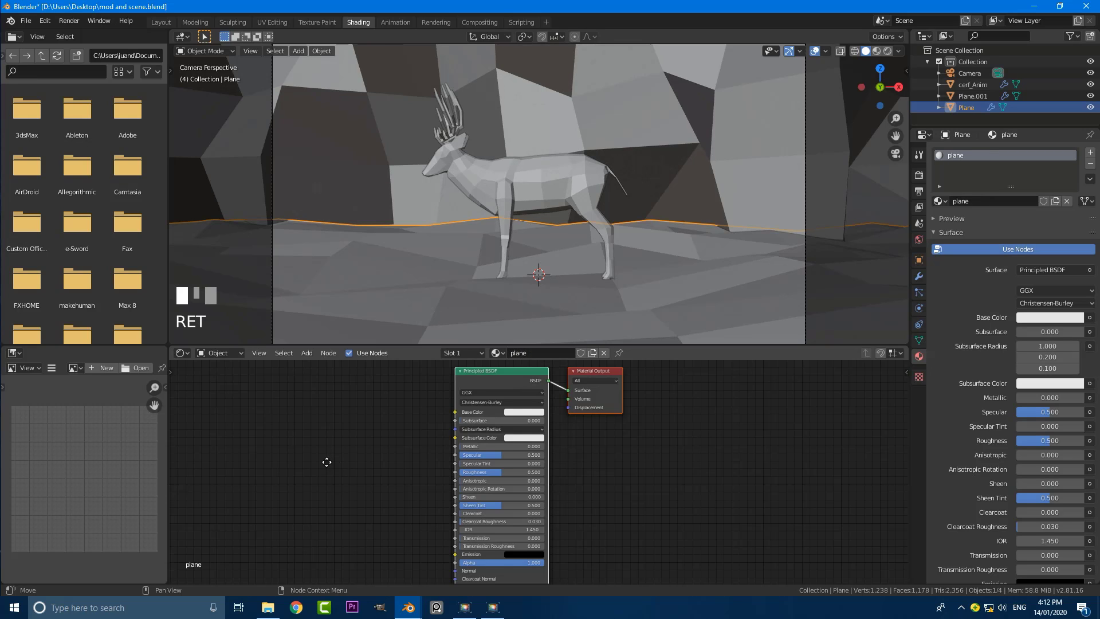
- Move the Principled BSDF node away from the Material Output and set its Base Color to a dark grey
{"action": "middle_click_drag", "start_coordinate": [326, 459], "coordinate": [268, 481]}
{"action": "scroll", "coordinate": [394, 436], "scroll_direction": "up", "scroll_amount": 2}
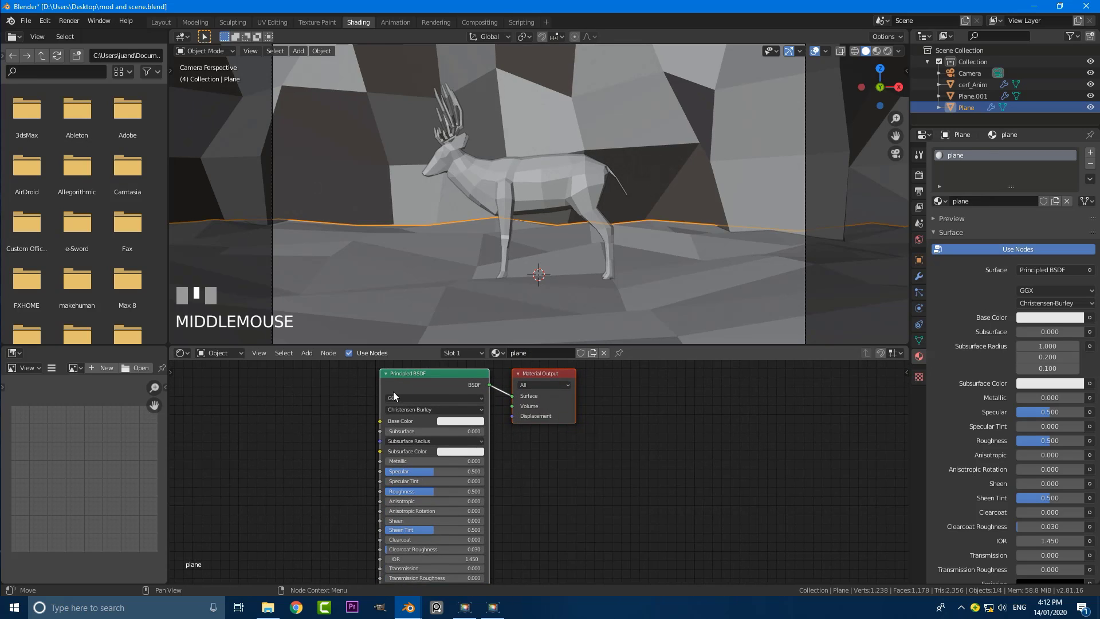
{"action": "left_click_drag", "start_coordinate": [424, 383], "coordinate": [342, 401]}
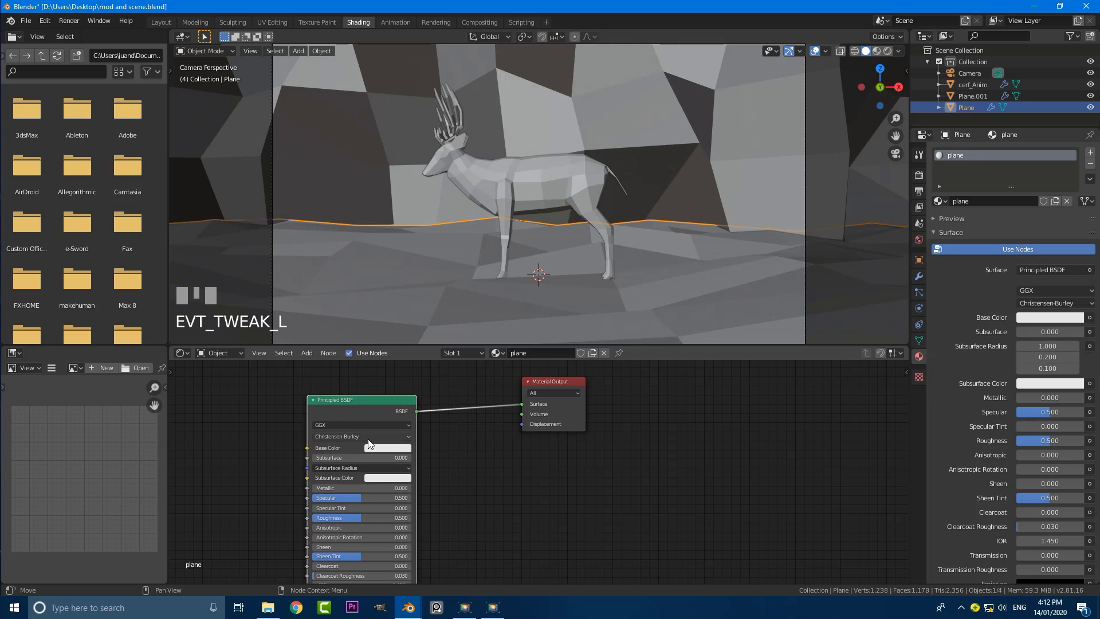
{"action": "left_click", "coordinate": [380, 448]}
{"action": "left_click_drag", "start_coordinate": [443, 369], "coordinate": [442, 375]}
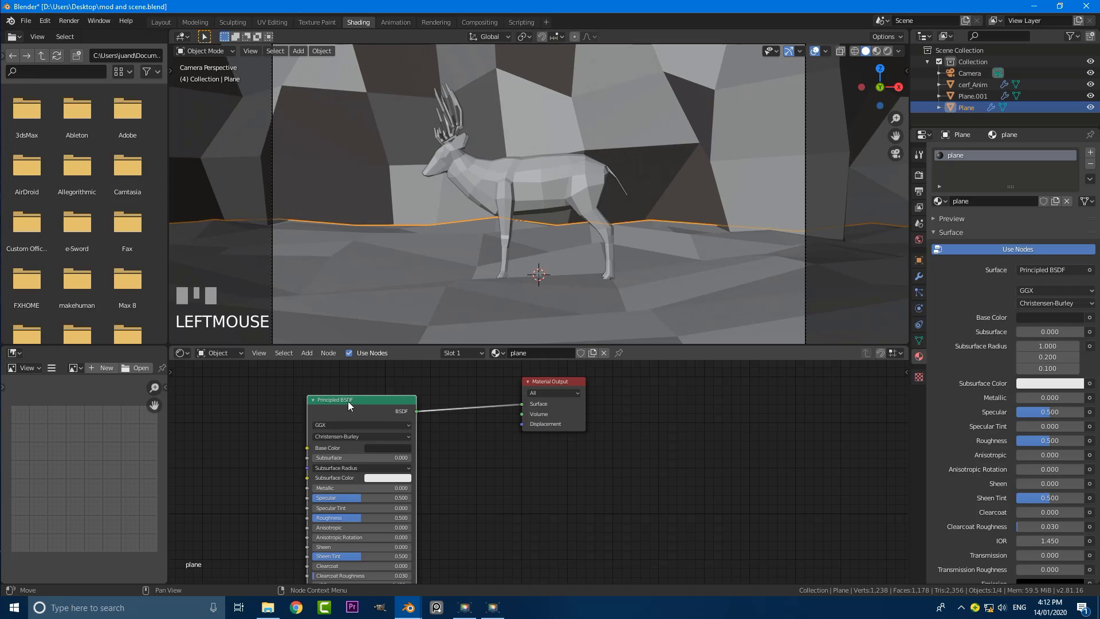
- Spread the shader nodes apart and insert a Mix Shader between the Principled BSDF and the Material Output
{"action": "left_click_drag", "start_coordinate": [351, 400], "coordinate": [389, 411]}
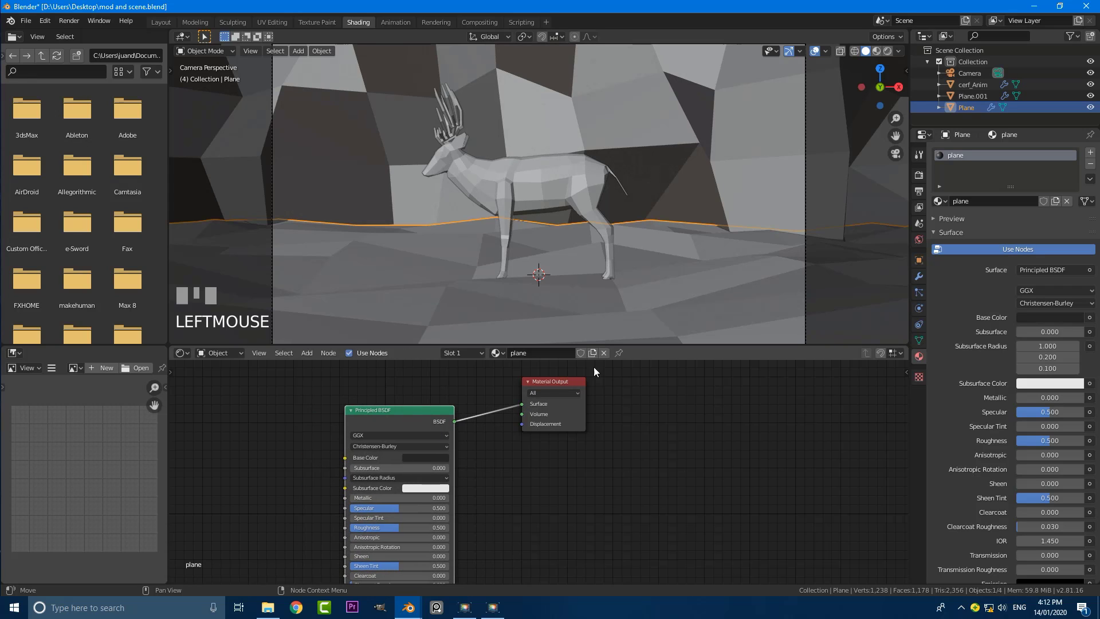
{"action": "left_click_drag", "start_coordinate": [546, 381], "coordinate": [563, 396]}
{"action": "middle_click_drag", "start_coordinate": [424, 395], "coordinate": [415, 403]}
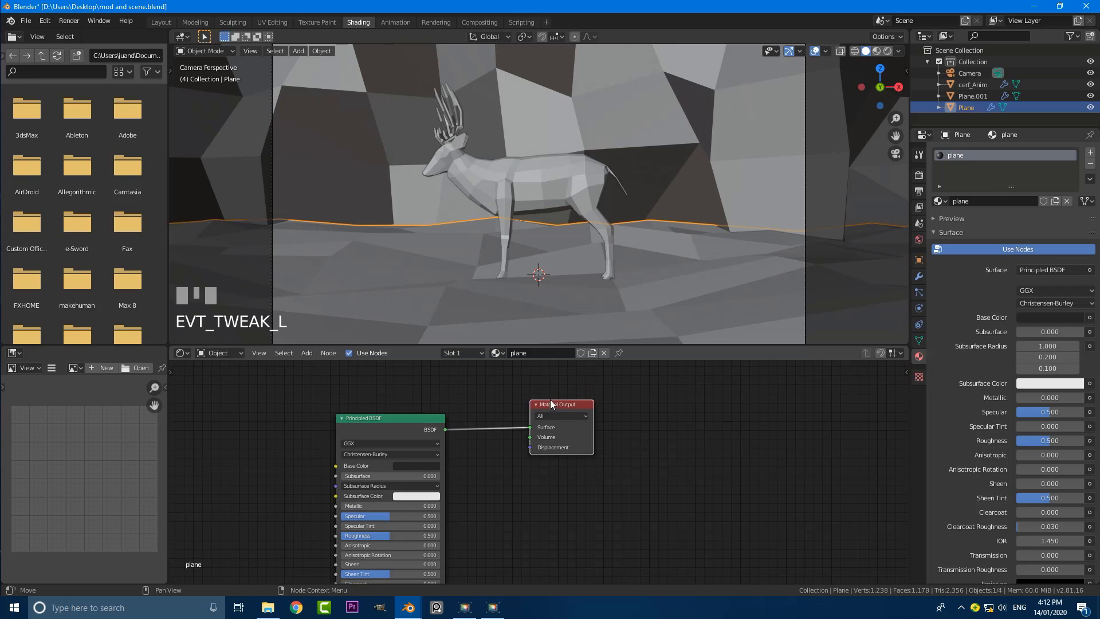
{"action": "left_click_drag", "start_coordinate": [551, 403], "coordinate": [601, 405]}
{"action": "key", "text": "shift+a"}
{"action": "left_click", "coordinate": [520, 387]}
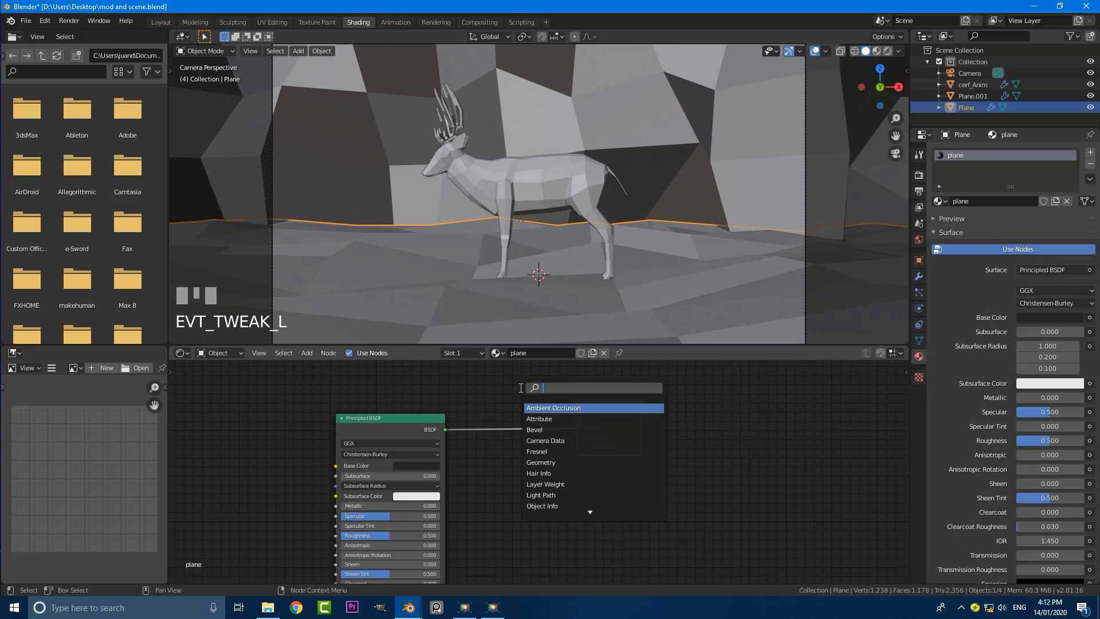
{"action": "type", "text": "mix"}
{"action": "left_click", "coordinate": [547, 407]}
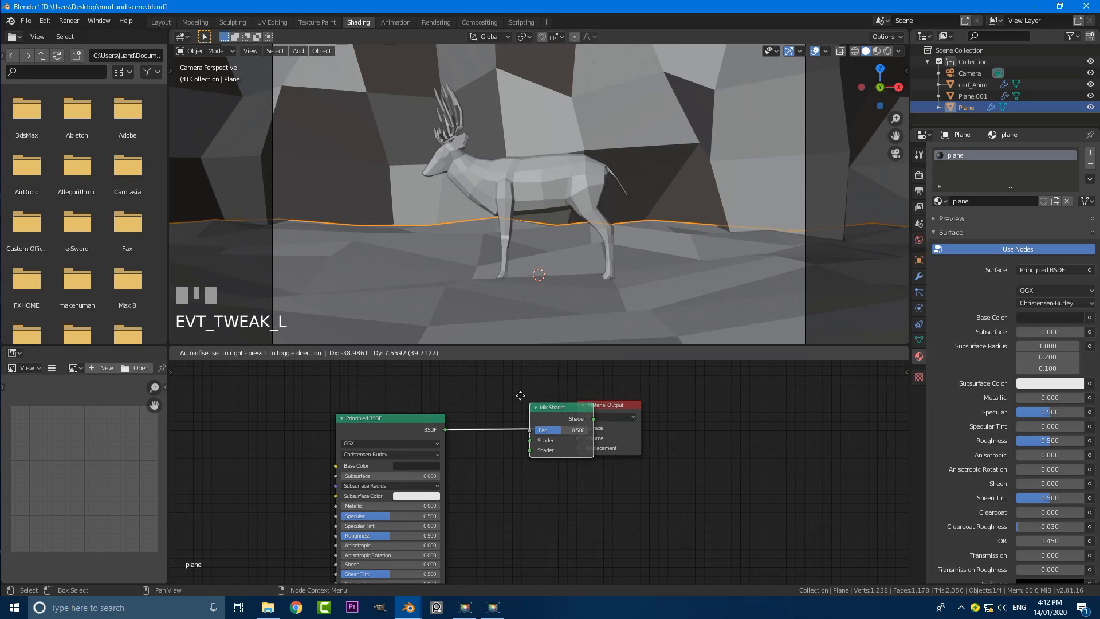
{"action": "left_click", "coordinate": [522, 427]}
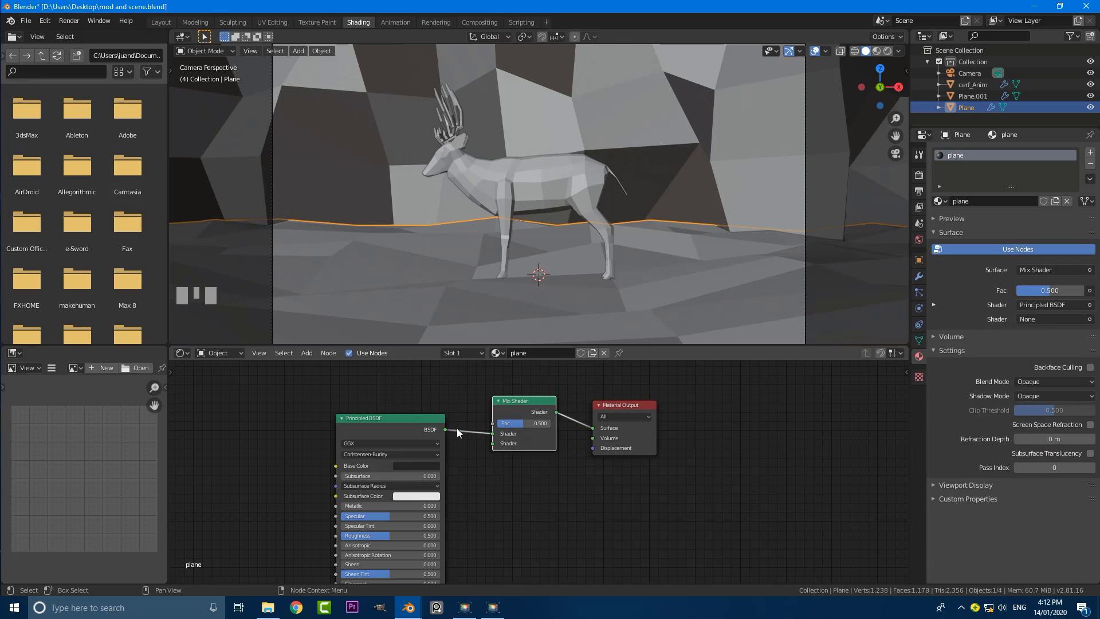
- Add an Emission node, connect it to the Mix Shader's second Shader input and space out the nodes
{"action": "left_click", "coordinate": [492, 443]}
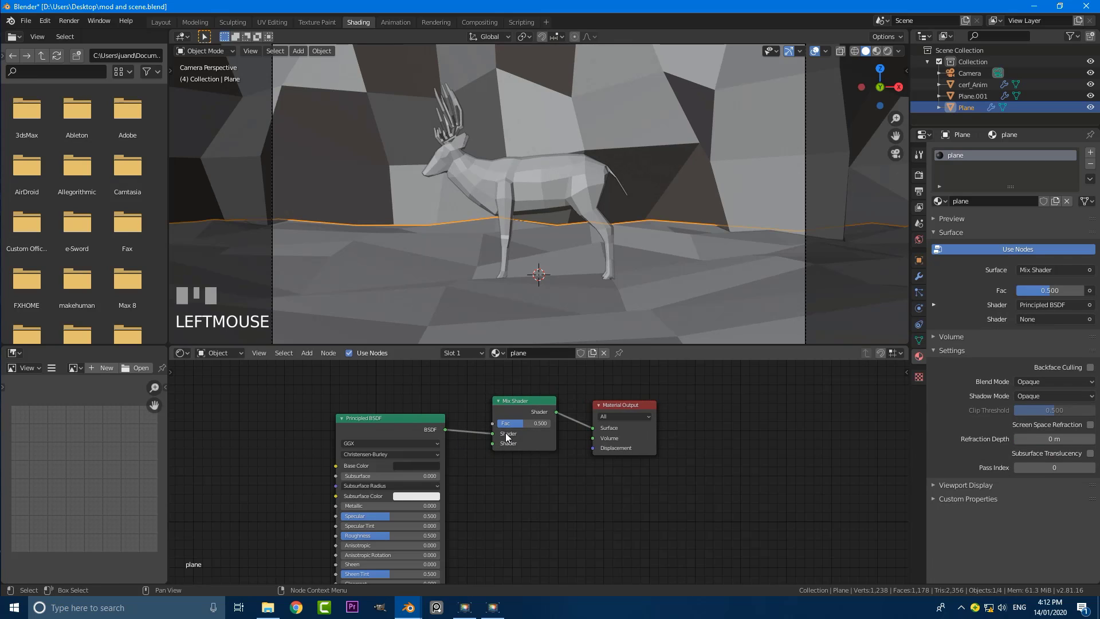
{"action": "mouse_move", "coordinate": [493, 434]}
{"action": "left_mouse_down"}
{"action": "mouse_move", "coordinate": [493, 446]}
{"action": "mouse_move", "coordinate": [497, 434]}
{"action": "left_mouse_up"}
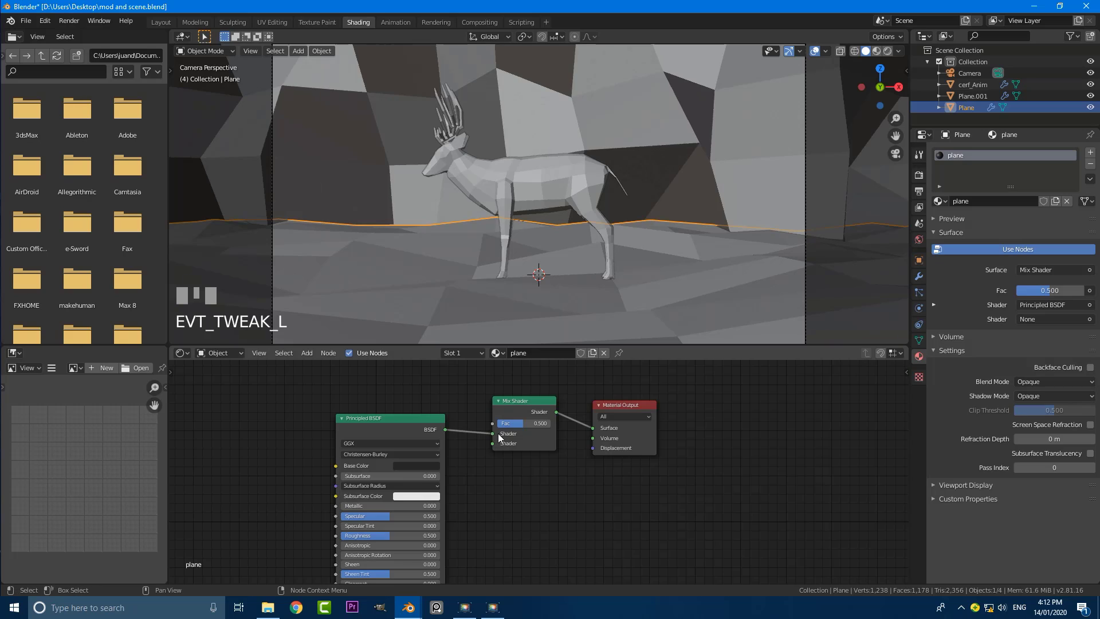
{"action": "scroll", "coordinate": [386, 415], "scroll_direction": "down", "scroll_amount": 2}
{"action": "scroll", "coordinate": [386, 418], "scroll_direction": "up", "scroll_amount": 2}
{"action": "key", "text": "shift+a"}
{"action": "left_click", "coordinate": [352, 425]}
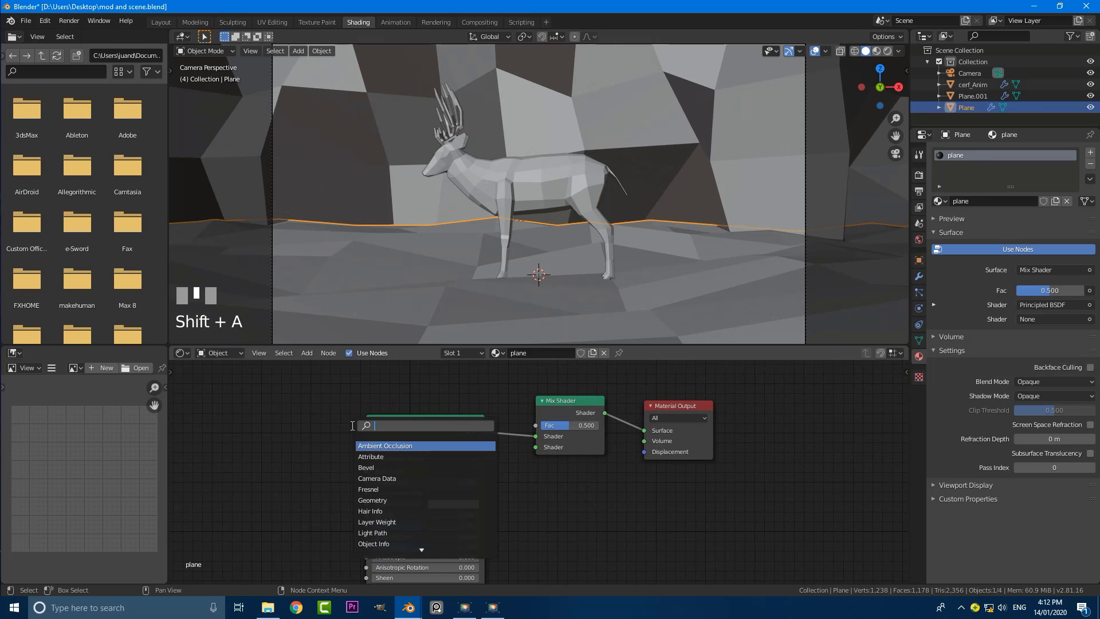
{"action": "type", "text": "em"}
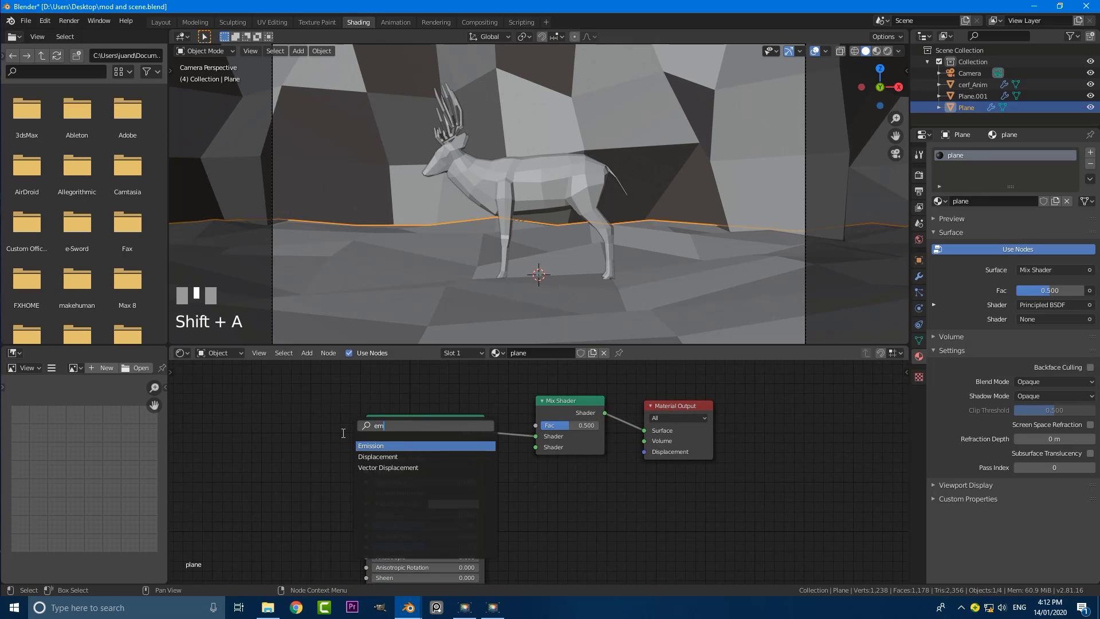
{"action": "key", "text": "Return"}
{"action": "left_click", "coordinate": [491, 496]}
{"action": "left_click_drag", "start_coordinate": [567, 507], "coordinate": [535, 450]}
{"action": "left_click_drag", "start_coordinate": [684, 409], "coordinate": [762, 416]}
{"action": "left_click_drag", "start_coordinate": [565, 404], "coordinate": [586, 391]}
- Set the Emission node's colour to light blue and its strength to 15
{"action": "left_click", "coordinate": [546, 518]}
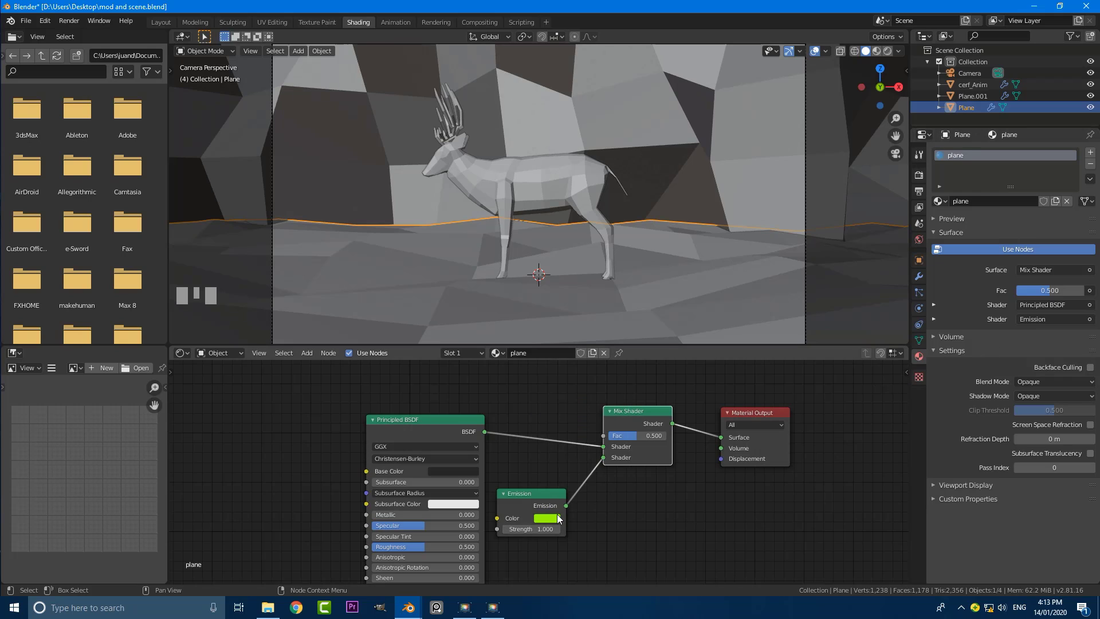
{"action": "left_click", "coordinate": [558, 518]}
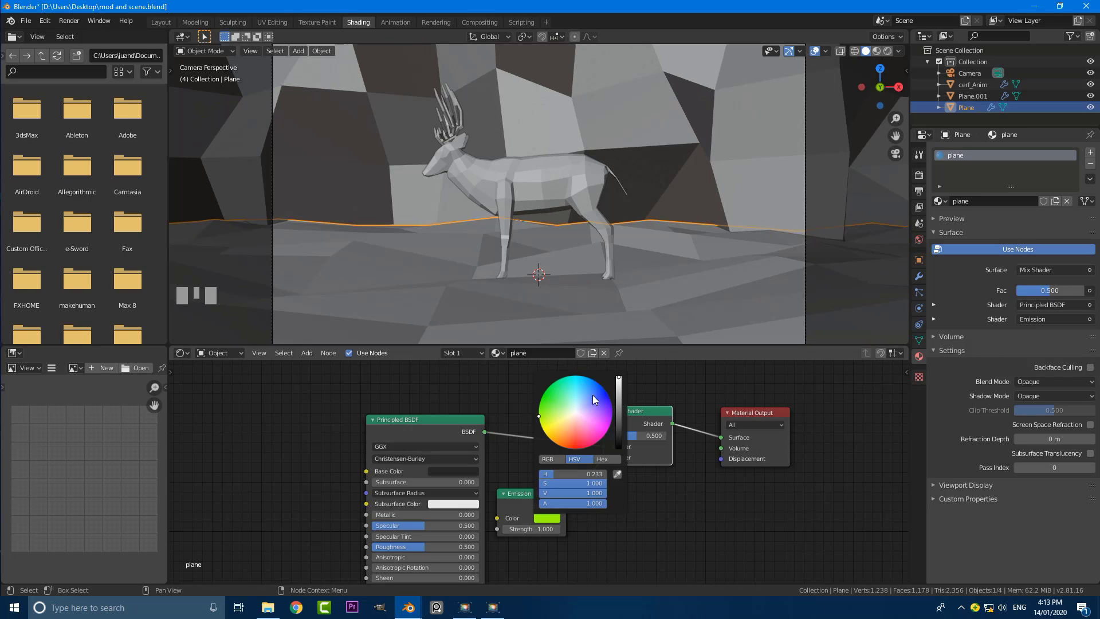
{"action": "left_click", "coordinate": [587, 392]}
{"action": "middle_click_drag", "start_coordinate": [597, 528], "coordinate": [595, 496]}
{"action": "left_click", "coordinate": [534, 496]}
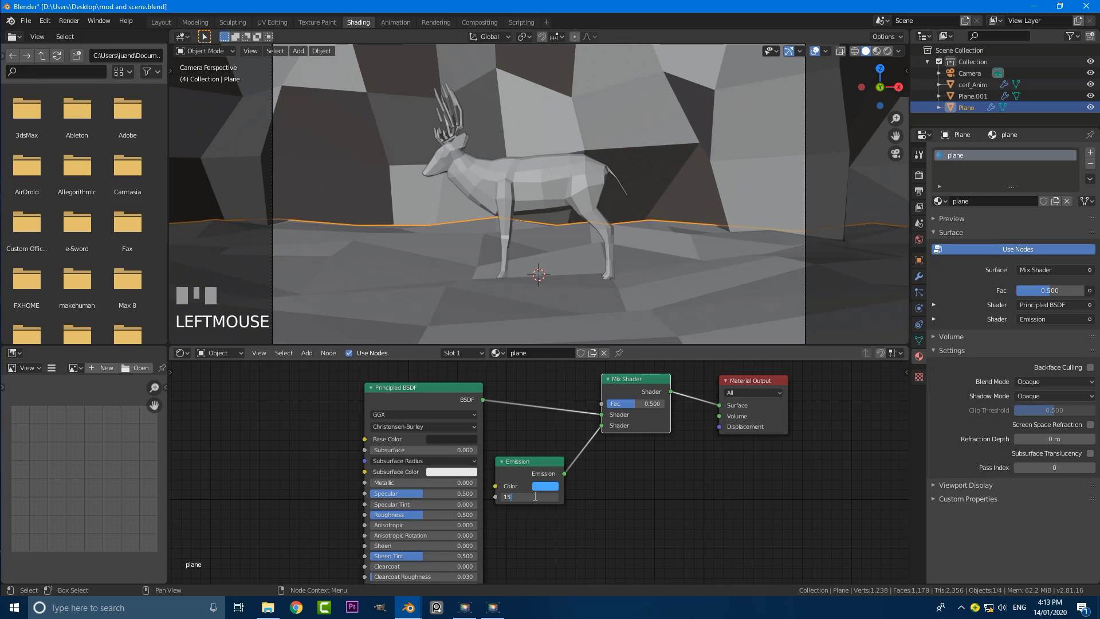
{"action": "type", "text": "15"}
{"action": "key", "text": "Return"}
- Add a Wireframe node in the free space before the Principled BSDF
{"action": "scroll", "coordinate": [298, 444], "scroll_direction": "down", "scroll_amount": 2}
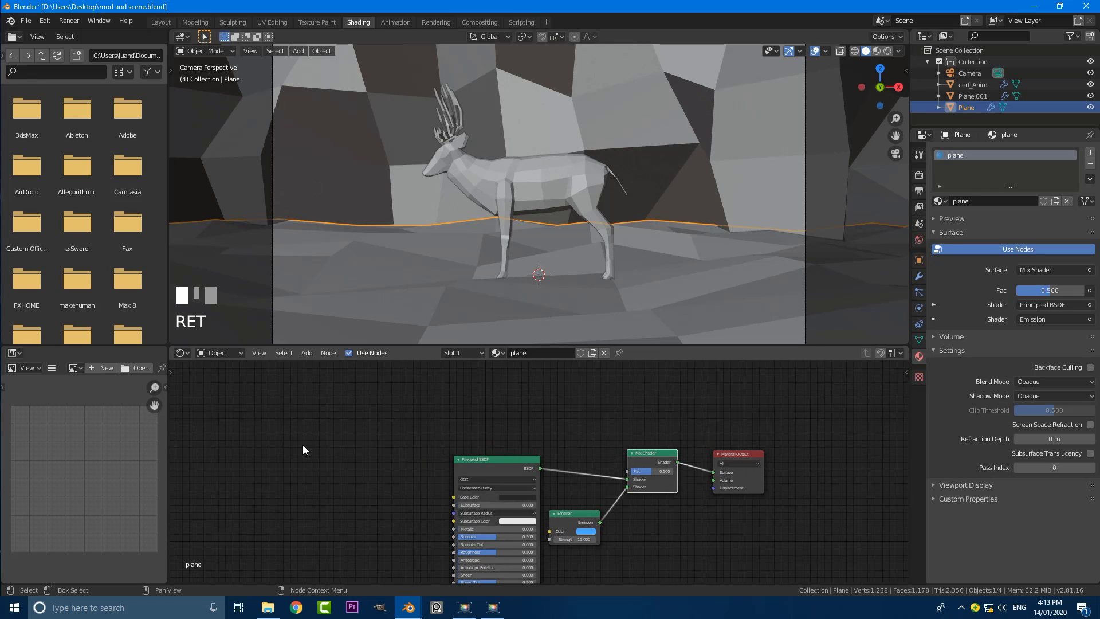
{"action": "scroll", "coordinate": [439, 438], "scroll_direction": "up", "scroll_amount": 1}
{"action": "middle_click_drag", "start_coordinate": [343, 406], "coordinate": [347, 410]}
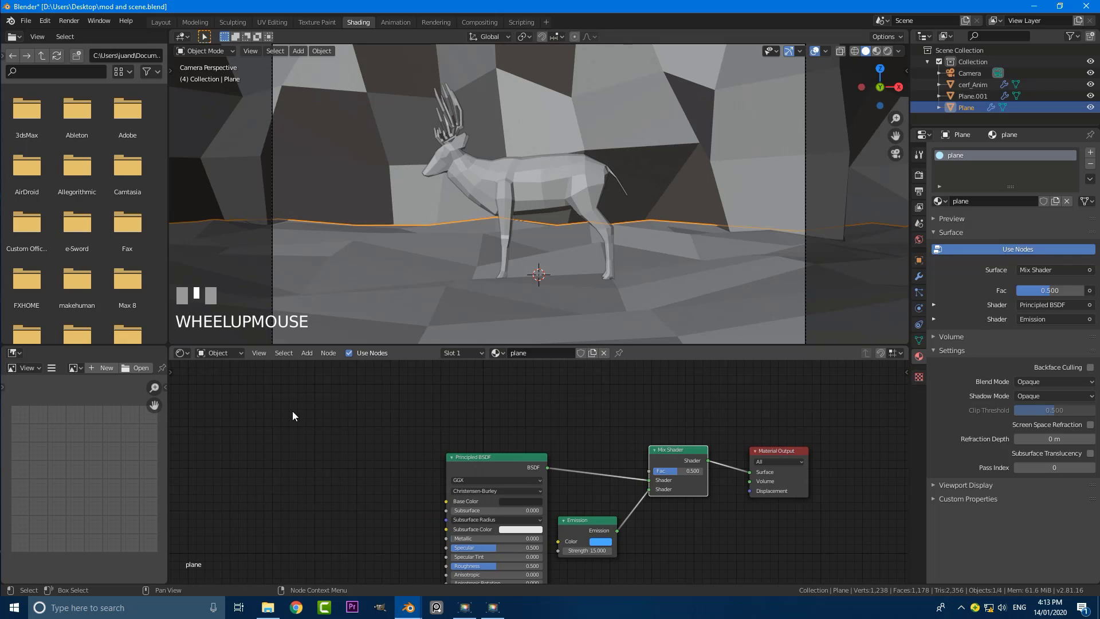
{"action": "key", "text": "shift+a"}
{"action": "left_click", "coordinate": [347, 411]}
{"action": "type", "text": "w"}
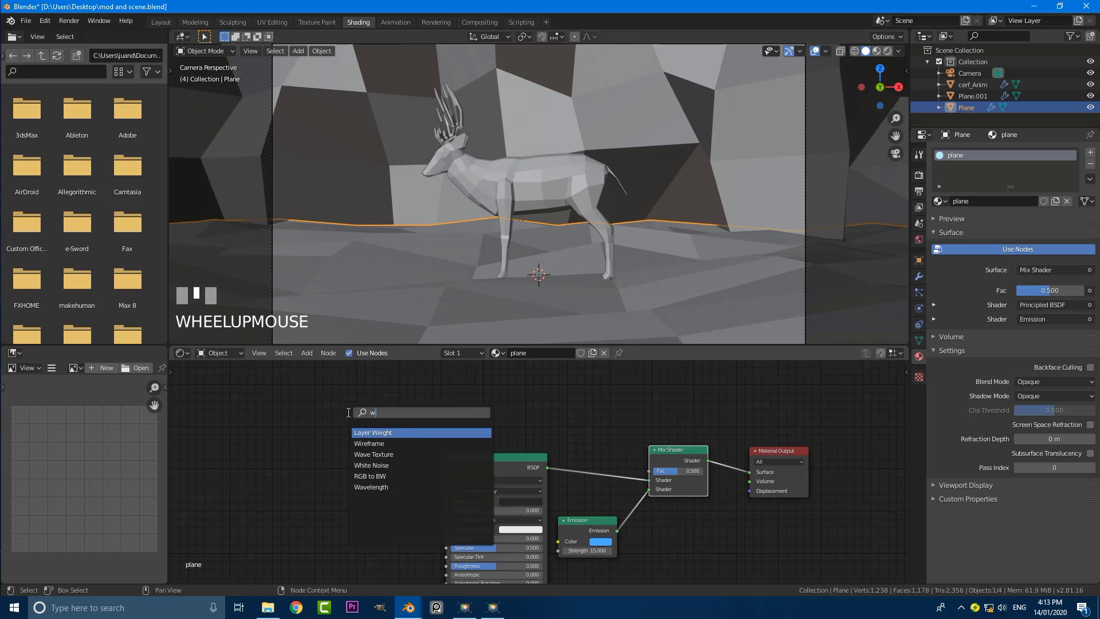
{"action": "type", "text": "ire"}
{"action": "left_click", "coordinate": [378, 429]}
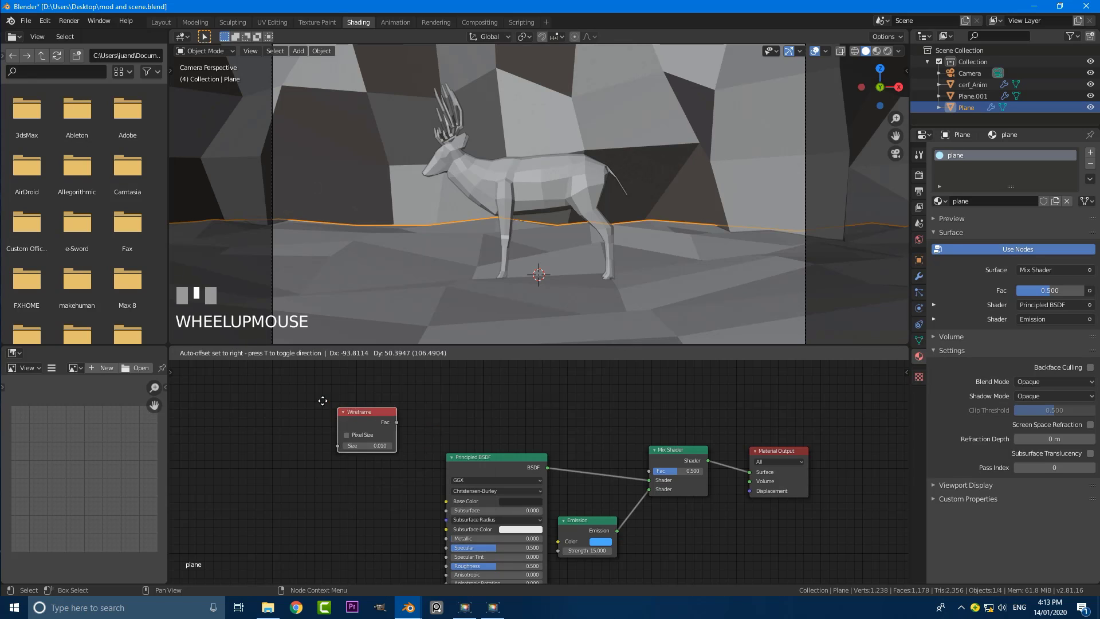
{"action": "scroll", "coordinate": [372, 455], "scroll_direction": "up", "scroll_amount": 1}
{"action": "left_click_drag", "start_coordinate": [372, 457], "coordinate": [349, 415]}
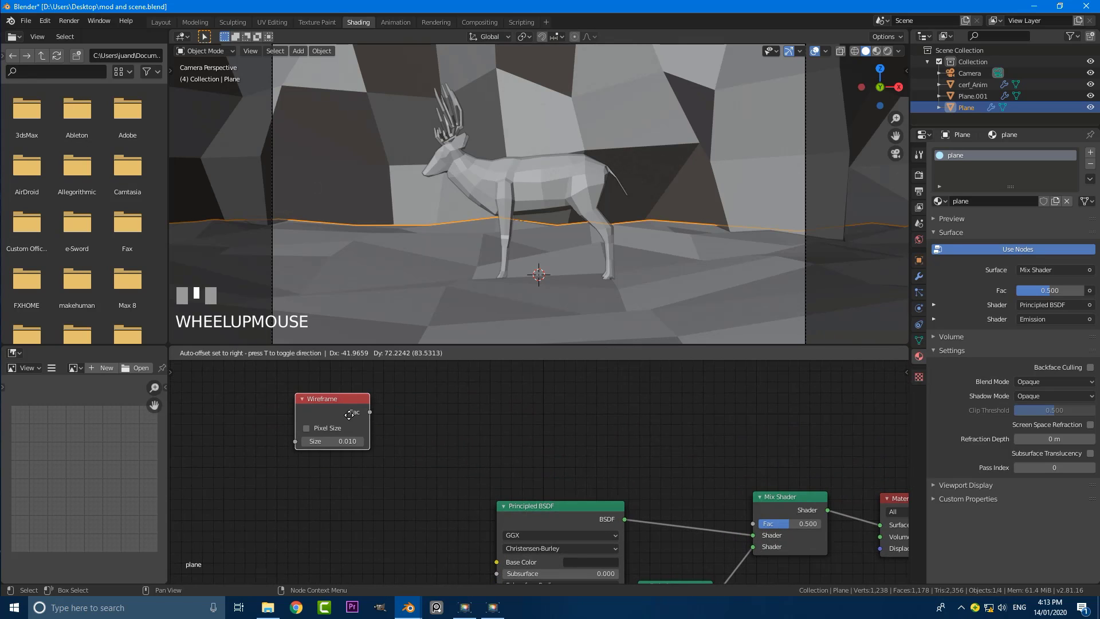
{"action": "left_click", "coordinate": [348, 415]}
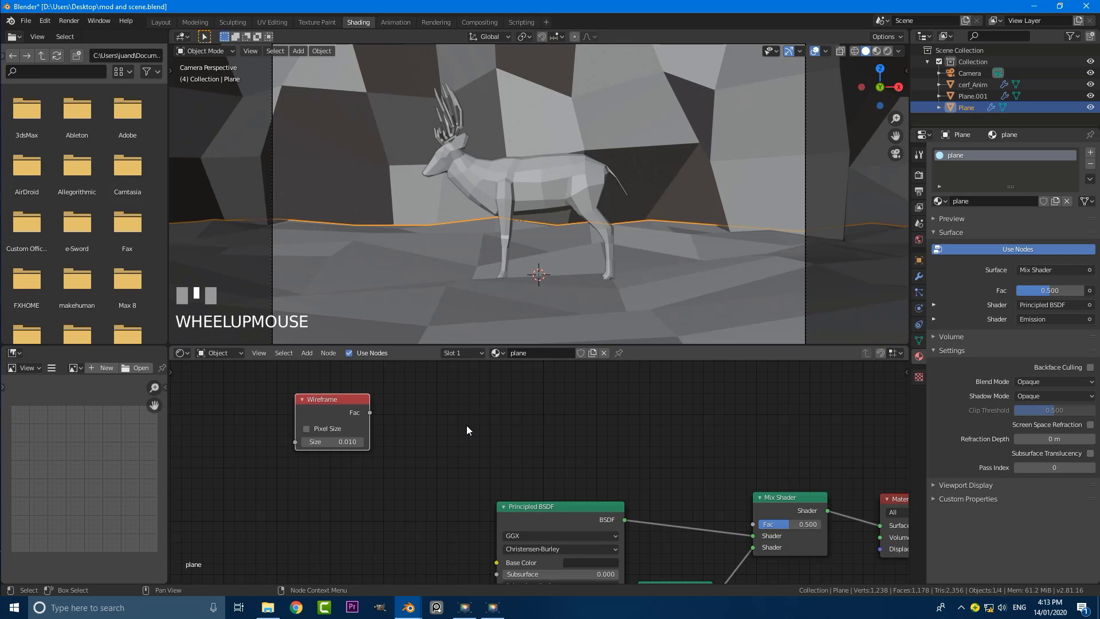
- Add a ColorRamp node above the Principled BSDF and connect the Wireframe's Fac output to its Fac input
{"action": "key", "text": "shift+a"}
{"action": "type", "text": "c"}
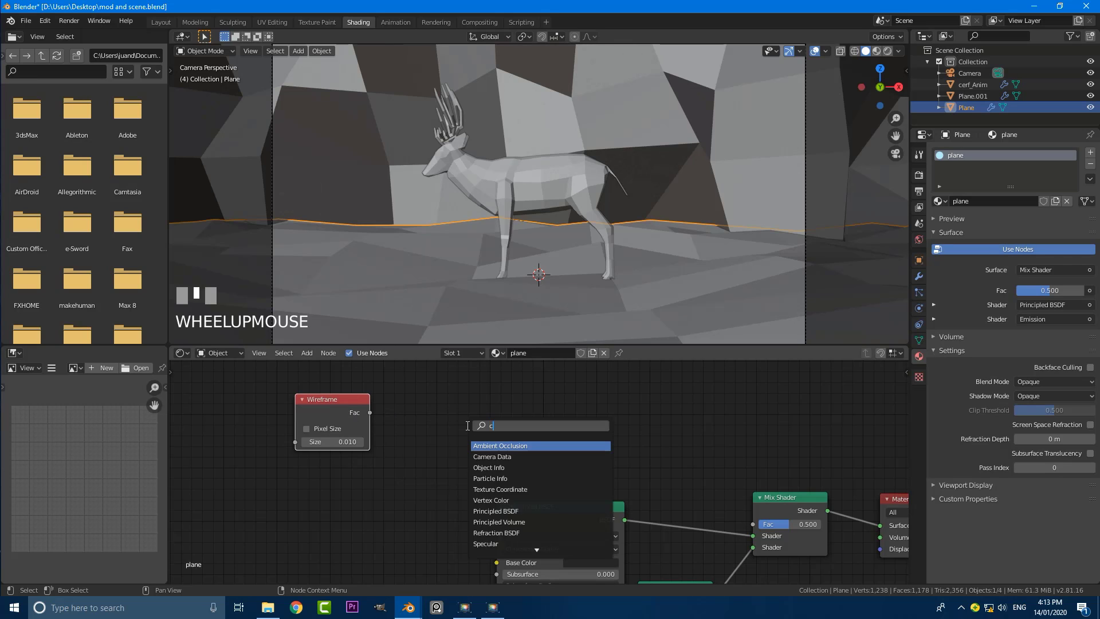
{"action": "type", "text": "olor"}
{"action": "key", "text": "Return"}
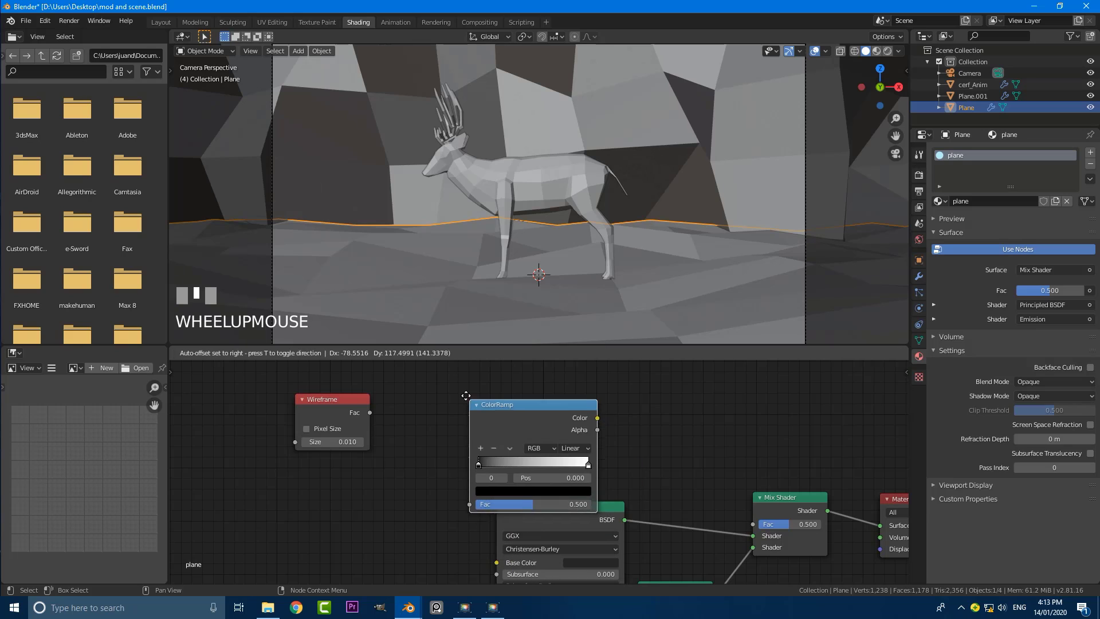
{"action": "left_click", "coordinate": [483, 374]}
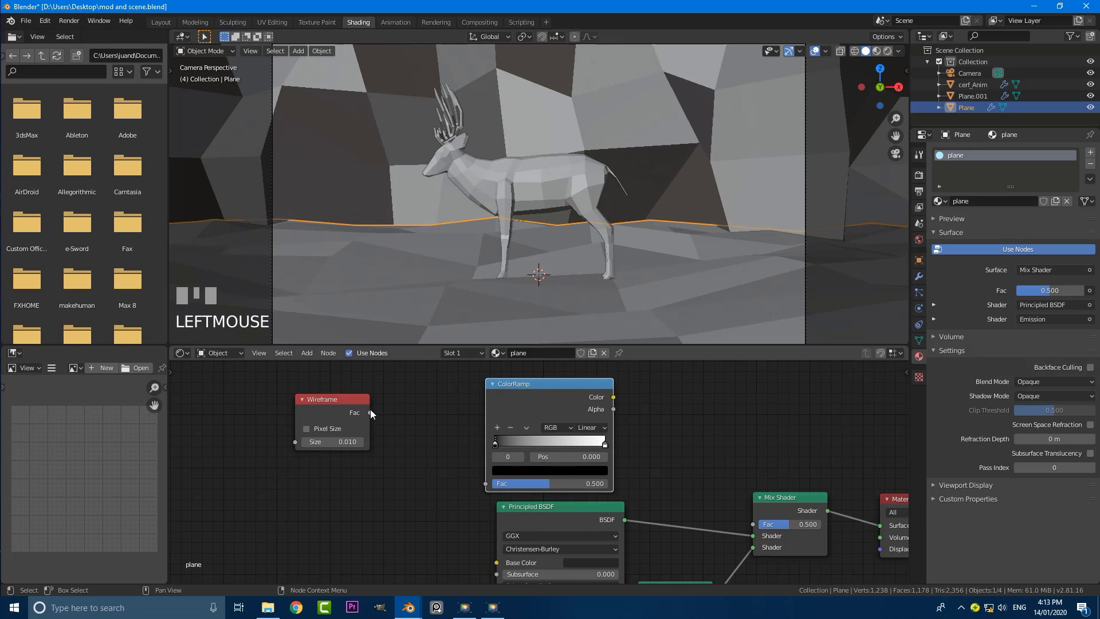
{"action": "left_click_drag", "start_coordinate": [370, 412], "coordinate": [486, 483]}
- Connect the ColorRamp's Color output to the Mix Shader's Fac input
{"action": "middle_click_drag", "start_coordinate": [649, 431], "coordinate": [527, 435]}
{"action": "left_click_drag", "start_coordinate": [493, 401], "coordinate": [638, 534]}
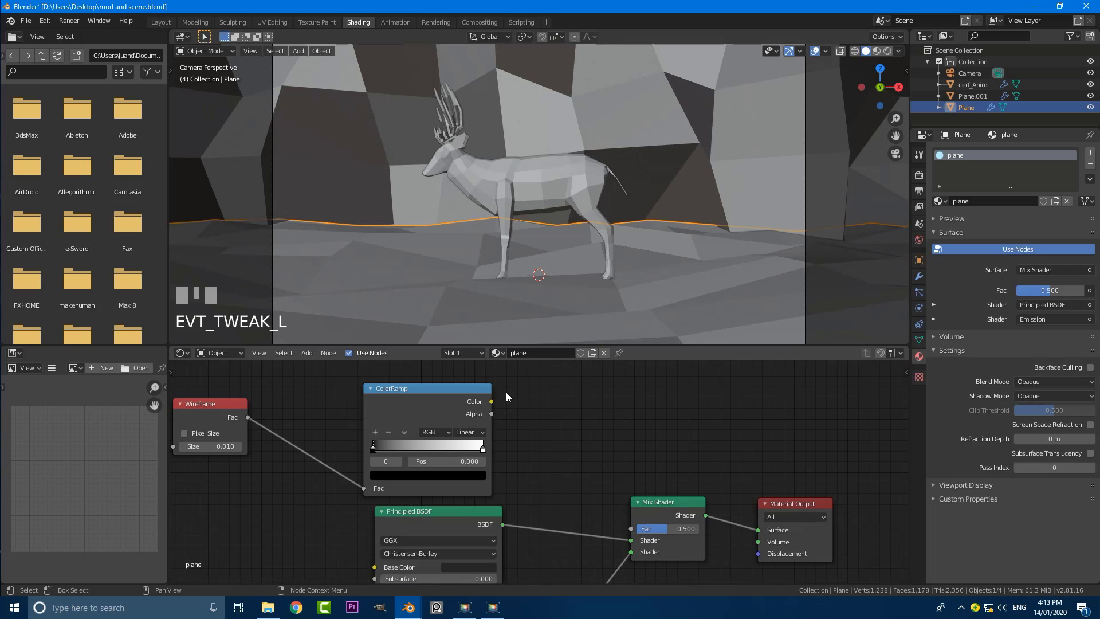
{"action": "left_click_drag", "start_coordinate": [492, 402], "coordinate": [631, 529]}
{"action": "scroll", "coordinate": [452, 467], "scroll_direction": "up", "scroll_amount": 1}
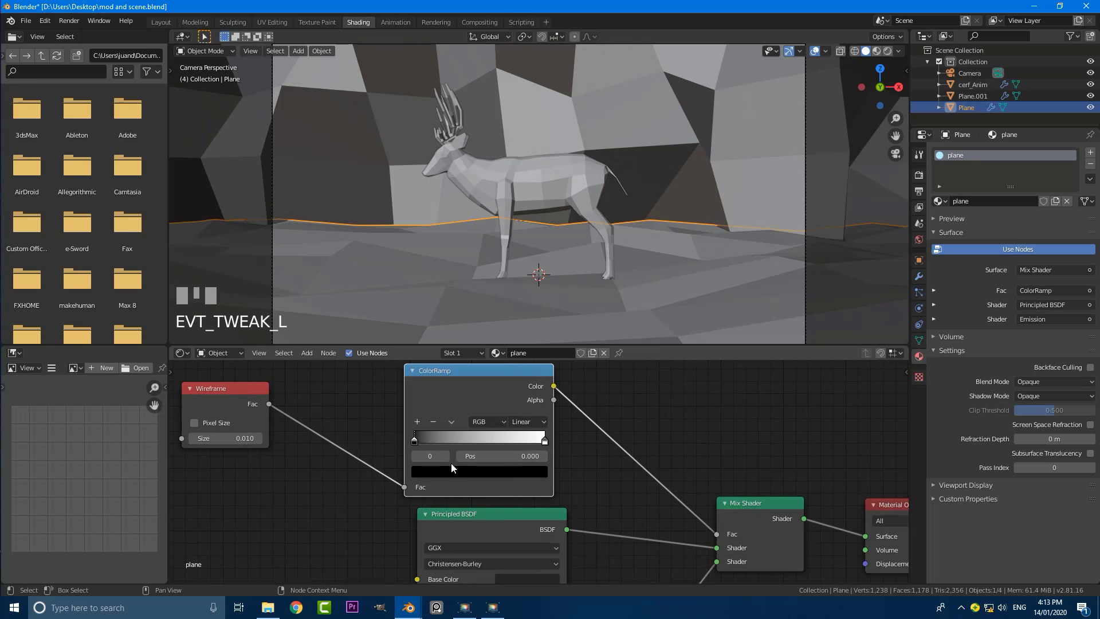
- Set the ColorRamp's interpolation to Constant, move the black stop to about 0.327 and place the white stop just beside it
{"action": "left_click", "coordinate": [525, 423]}
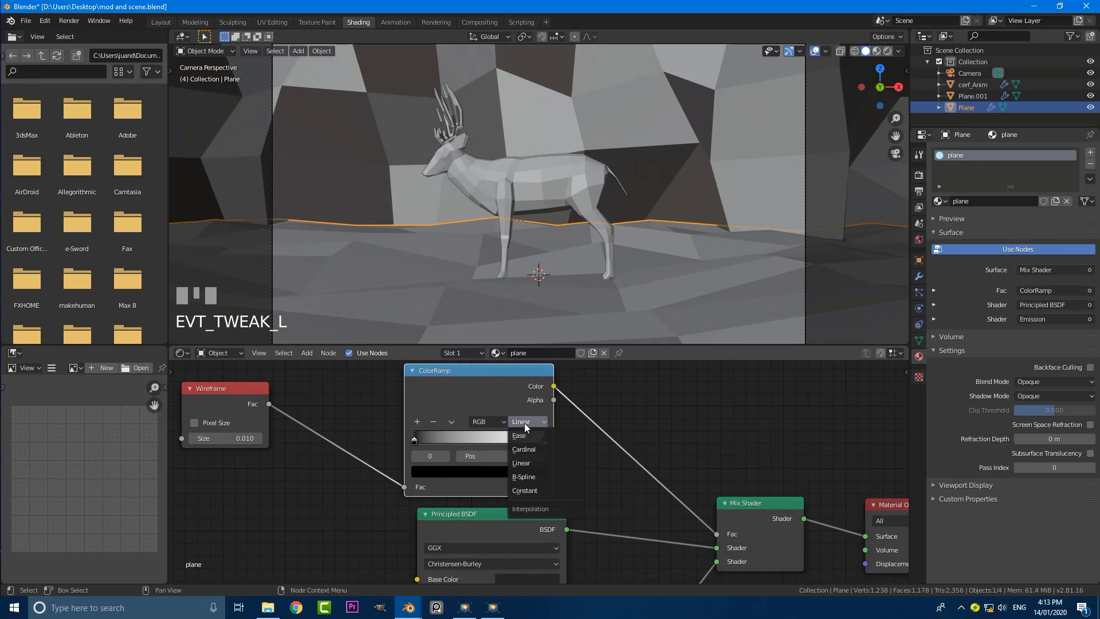
{"action": "left_click", "coordinate": [532, 491]}
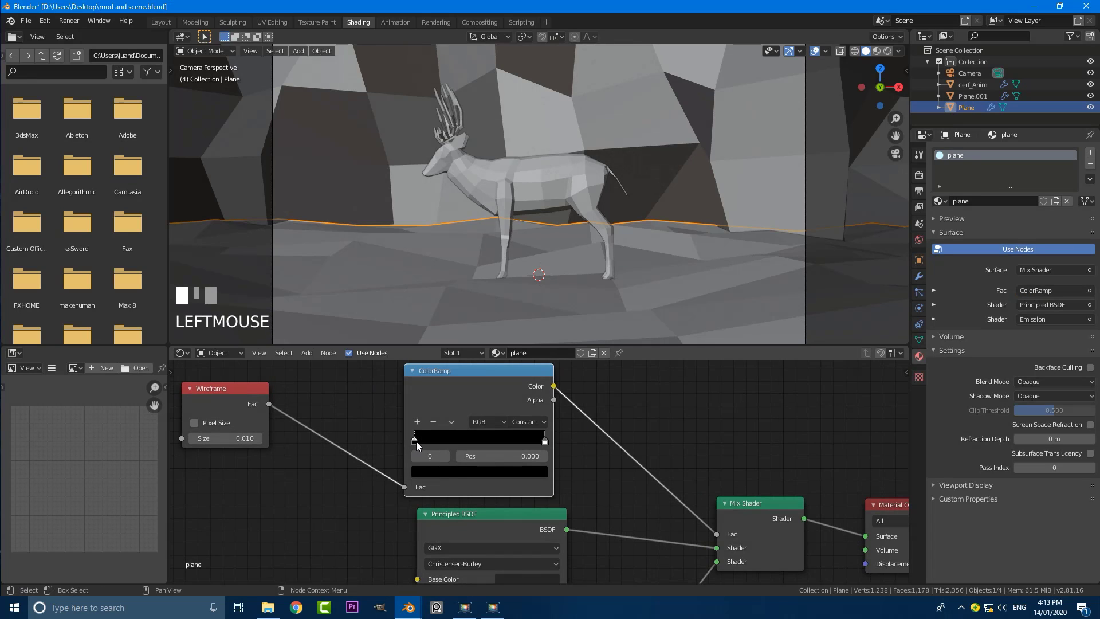
{"action": "left_click_drag", "start_coordinate": [417, 445], "coordinate": [451, 448]}
{"action": "left_click_drag", "start_coordinate": [544, 442], "coordinate": [457, 444]}
- Enable Pixel Size on the Wireframe node and switch the viewport to rendered shading
{"action": "scroll", "coordinate": [299, 429], "scroll_direction": "up", "scroll_amount": 2}
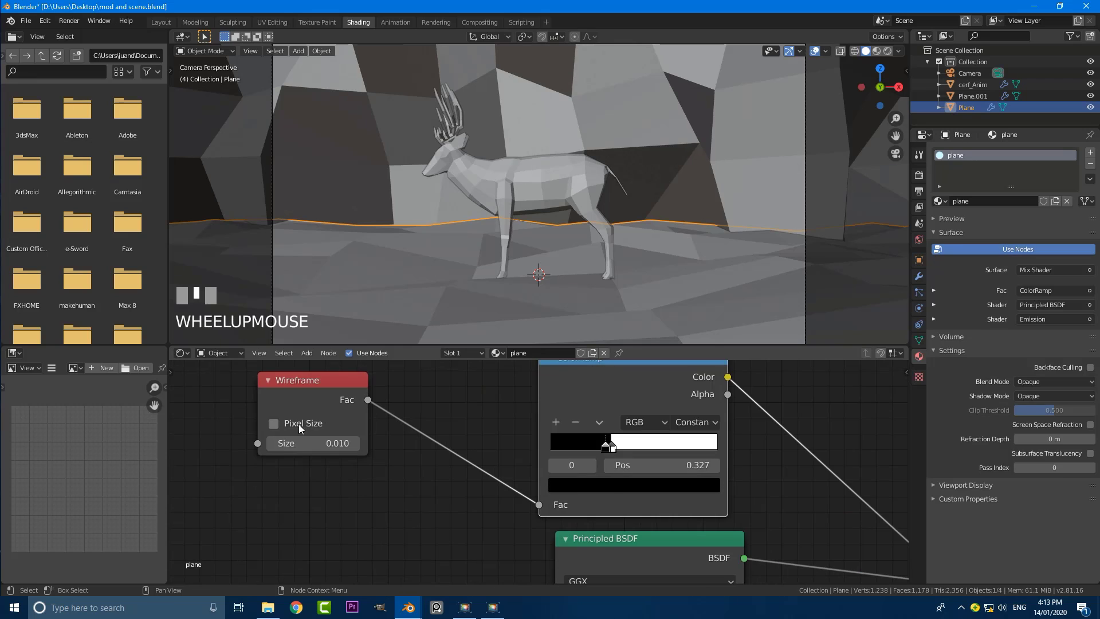
{"action": "left_click", "coordinate": [274, 425]}
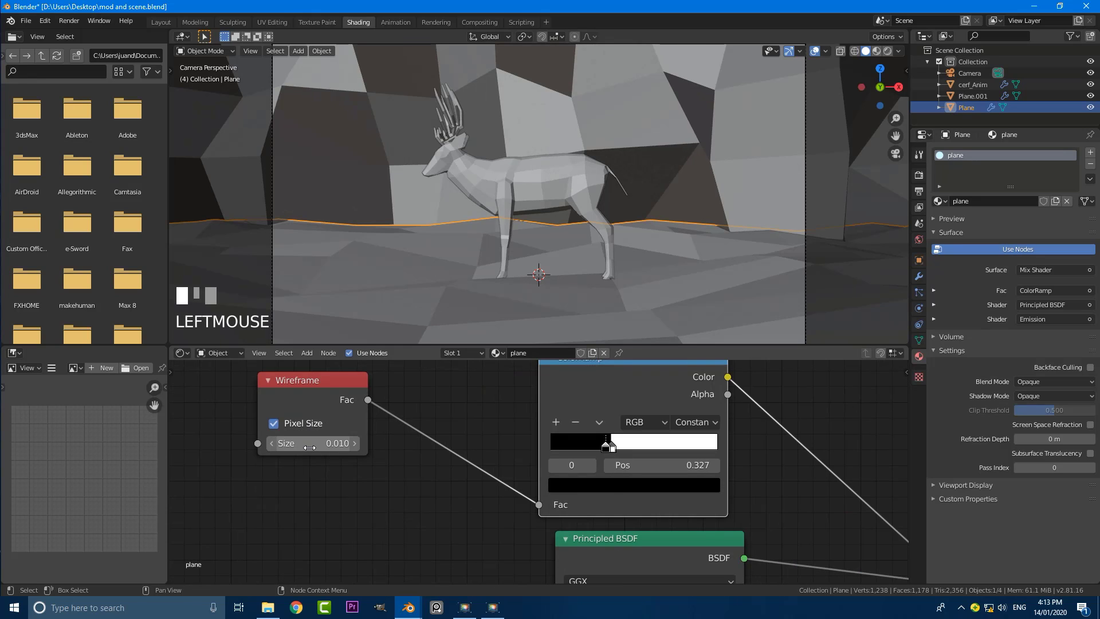
{"action": "scroll", "coordinate": [498, 213], "scroll_direction": "down", "scroll_amount": 4}
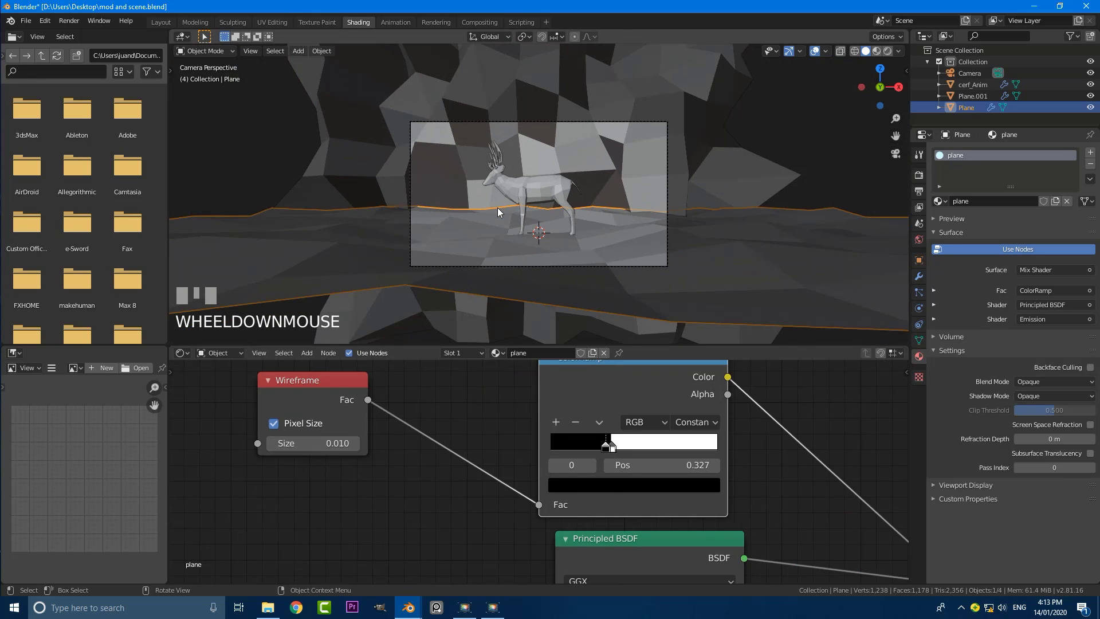
{"action": "scroll", "coordinate": [498, 212], "scroll_direction": "up", "scroll_amount": 2}
{"action": "key", "text": "z"}
{"action": "left_click", "coordinate": [493, 142]}
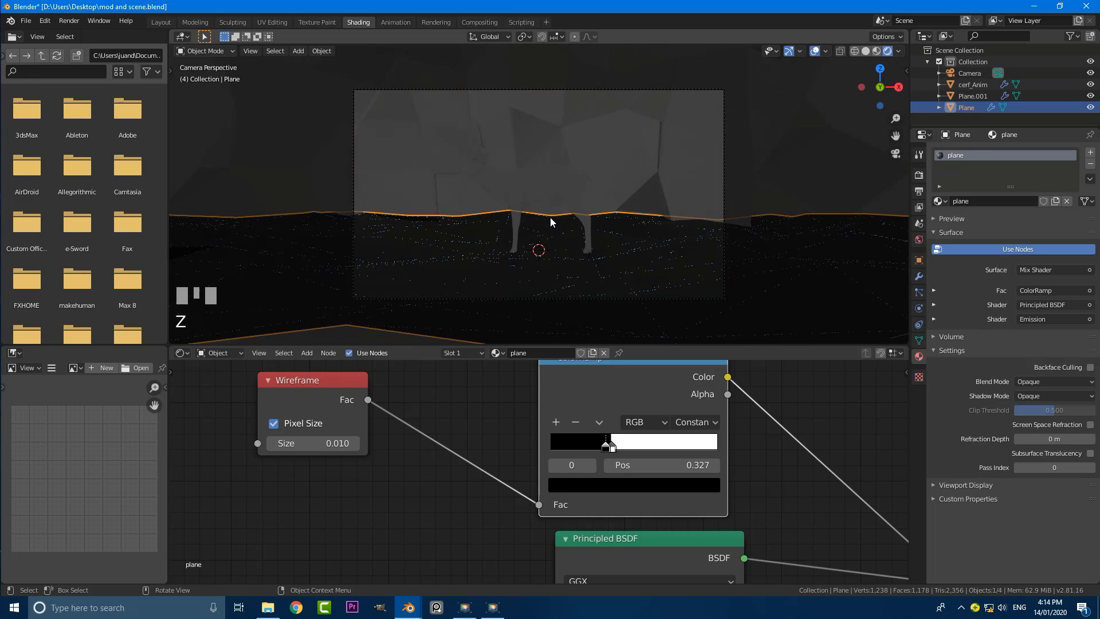
- Set the Wireframe node's size to 0.1
{"action": "scroll", "coordinate": [539, 229], "scroll_direction": "up", "scroll_amount": 2}
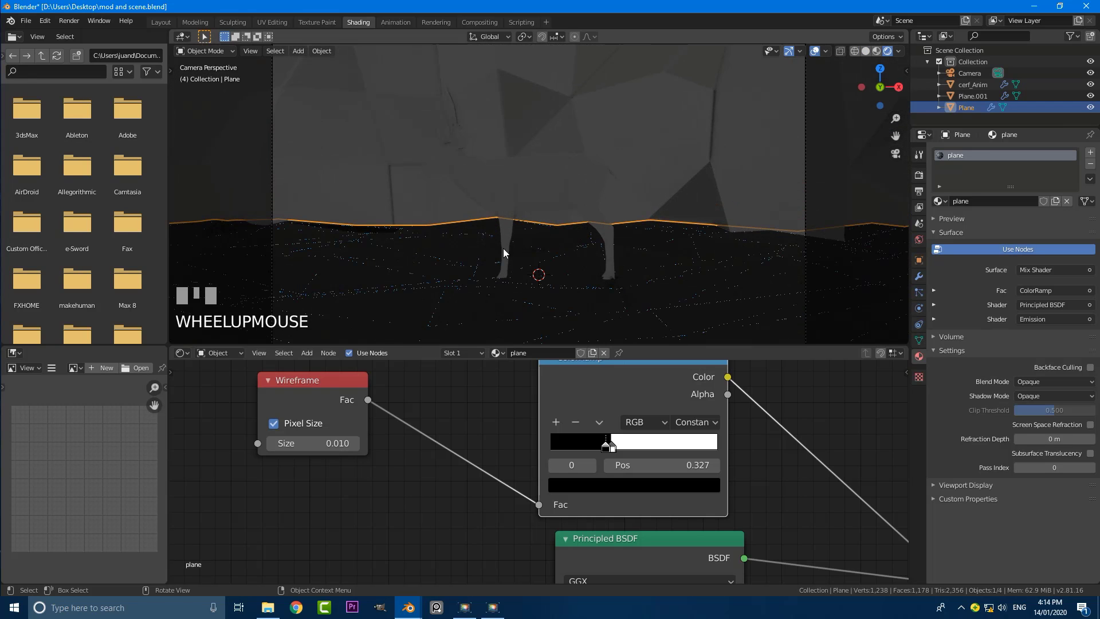
{"action": "middle_click_drag", "start_coordinate": [503, 252], "coordinate": [522, 250], "text": "shift"}
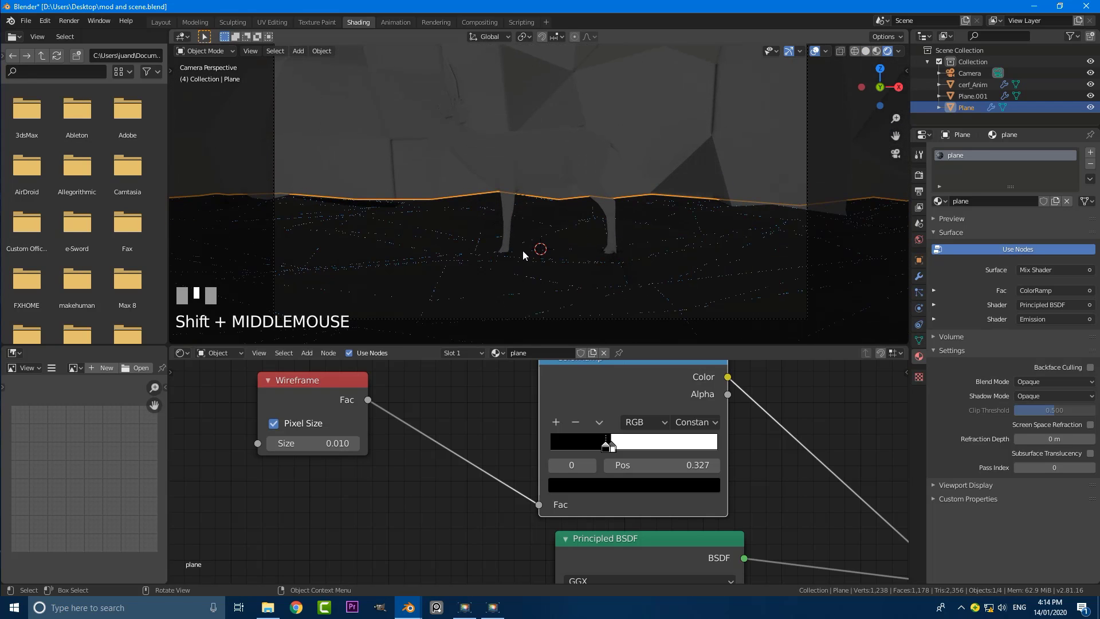
{"action": "scroll", "coordinate": [393, 437], "scroll_direction": "up", "scroll_amount": 2}
{"action": "left_click", "coordinate": [332, 442]}
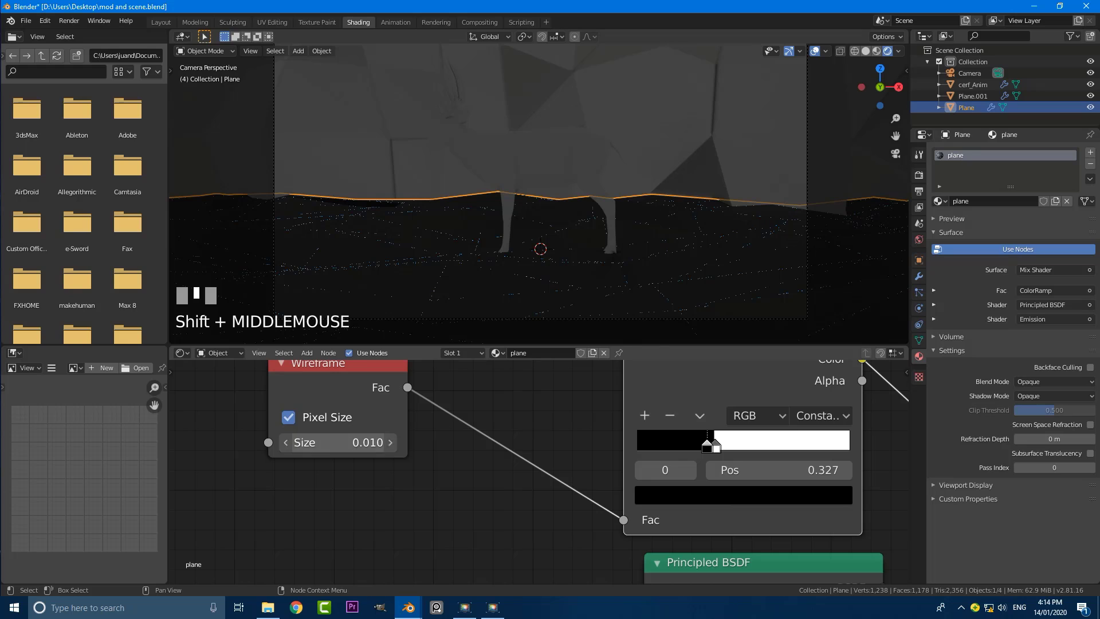
{"action": "type", "text": "0.1"}
{"action": "key", "text": "Return"}
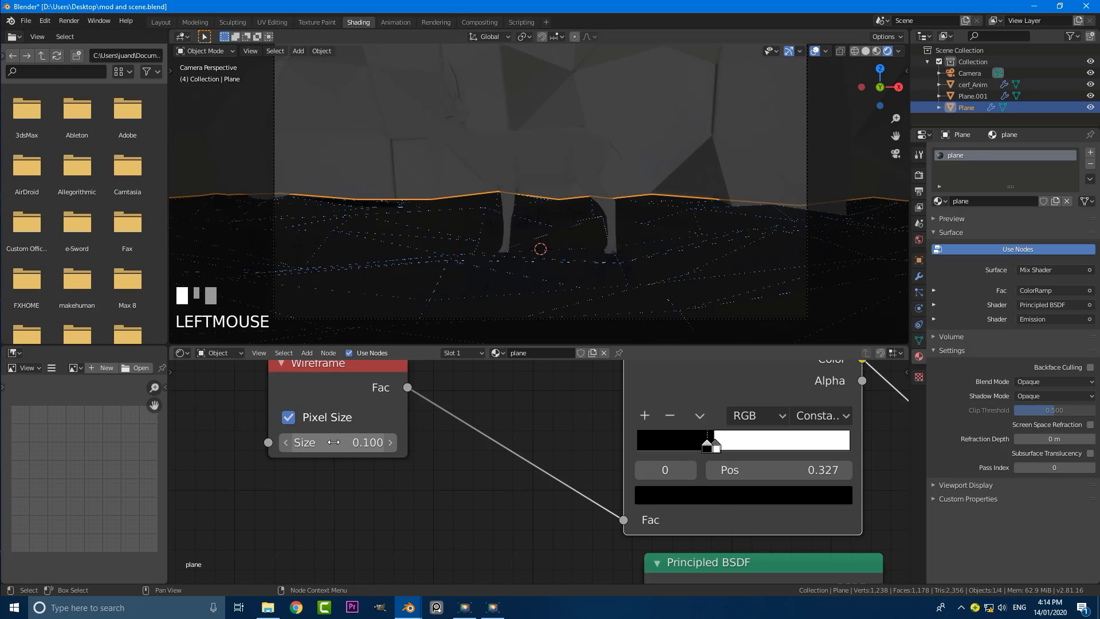
- Assign the existing "plane" material to the rocky backdrop Plane.001
{"action": "scroll", "coordinate": [504, 166], "scroll_direction": "down", "scroll_amount": 3}
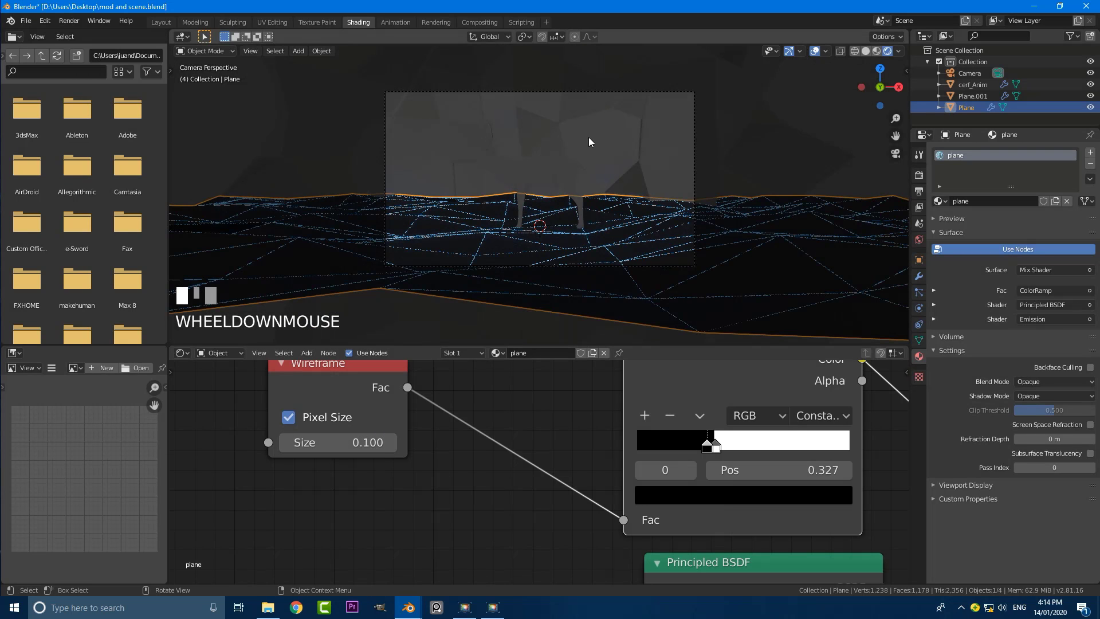
{"action": "left_click", "coordinate": [633, 123]}
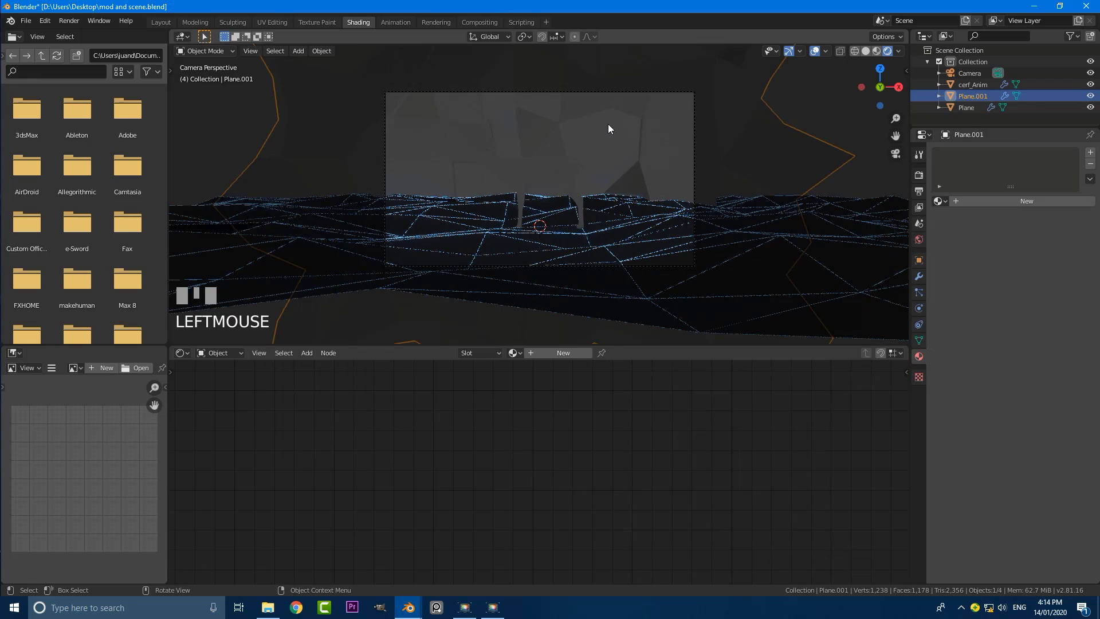
{"action": "left_click", "coordinate": [938, 201]}
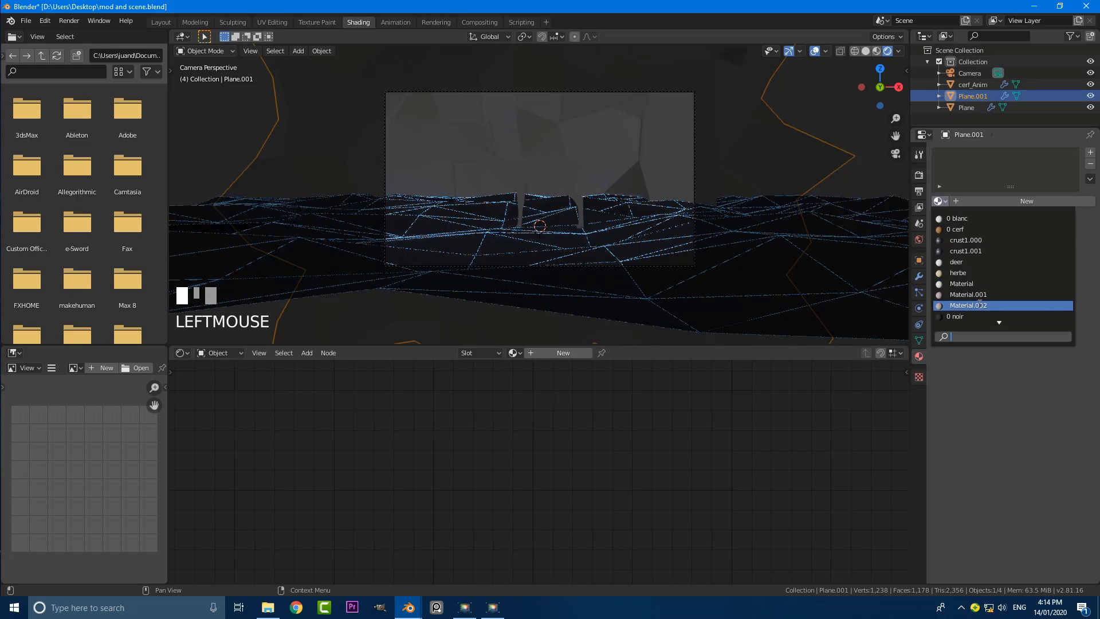
{"action": "scroll", "coordinate": [979, 304], "scroll_direction": "down", "scroll_amount": 4}
{"action": "left_click", "coordinate": [976, 284]}
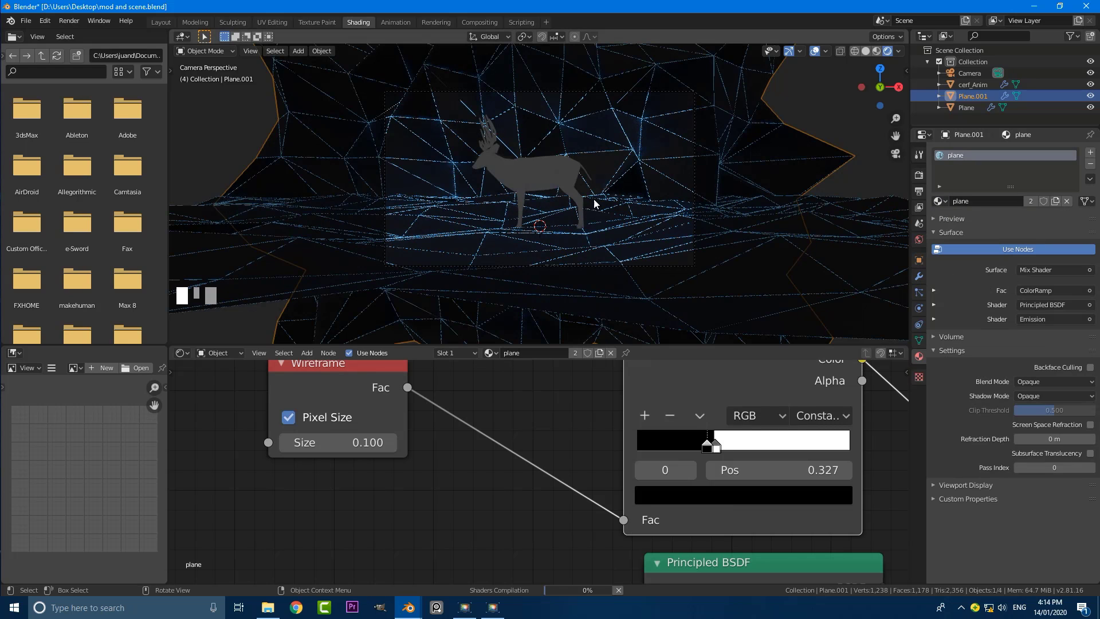
- Check the wireframe material around the scene, return to the camera view and set the Wireframe node's size to 0.2
{"action": "scroll", "coordinate": [596, 203], "scroll_direction": "up", "scroll_amount": 2}
{"action": "scroll", "coordinate": [577, 175], "scroll_direction": "down", "scroll_amount": 2}
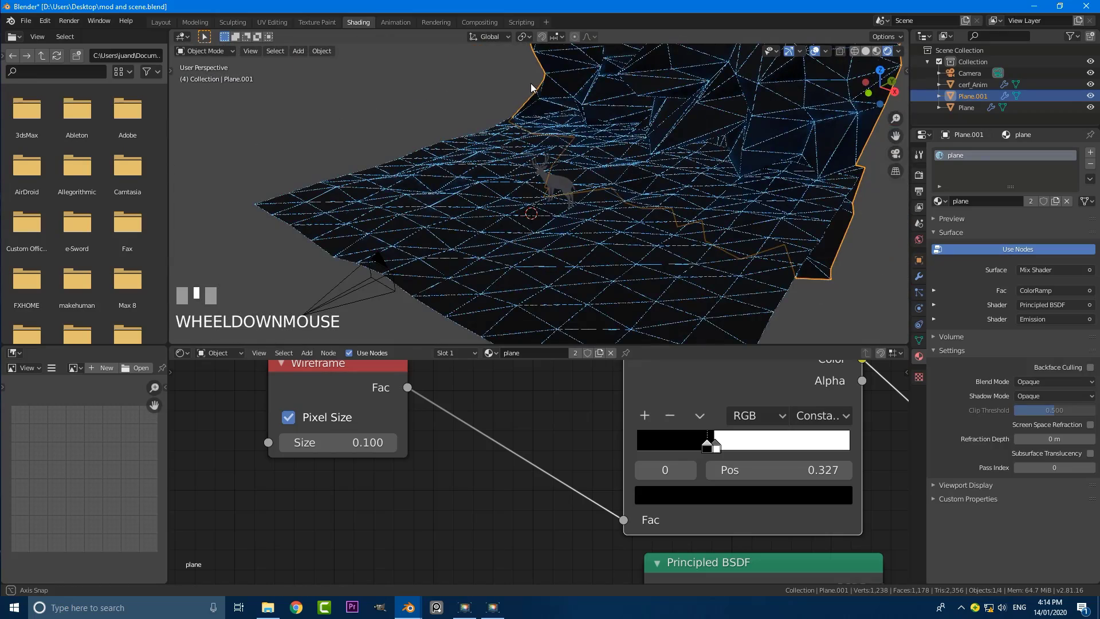
{"action": "middle_click_drag", "start_coordinate": [445, 189], "coordinate": [503, 163]}
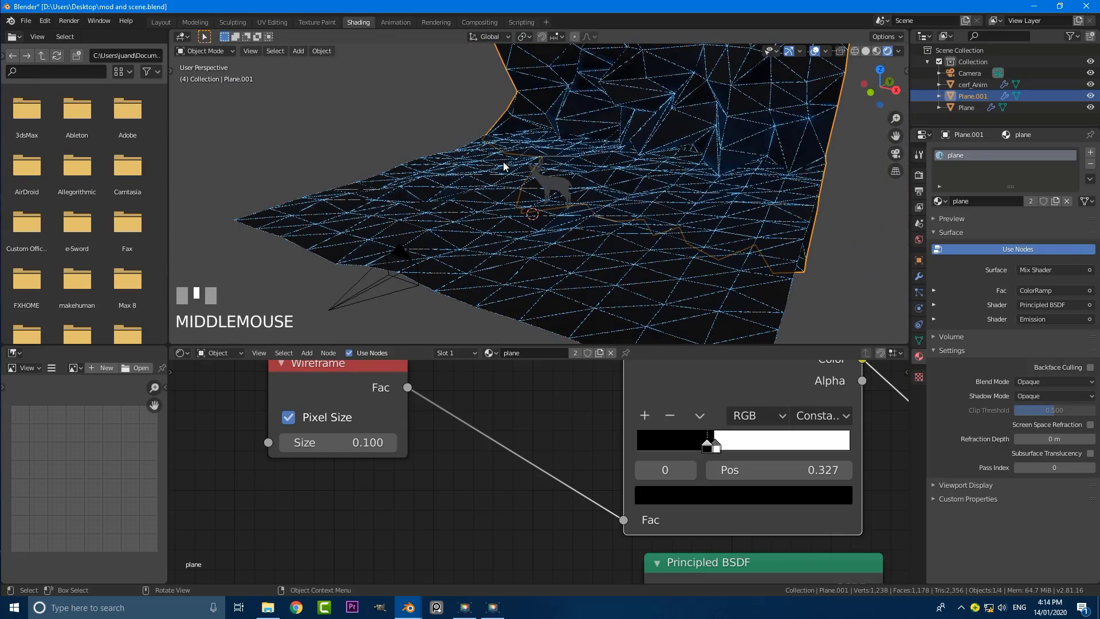
{"action": "key", "text": "KP_0"}
{"action": "scroll", "coordinate": [321, 384], "scroll_direction": "up", "scroll_amount": 2}
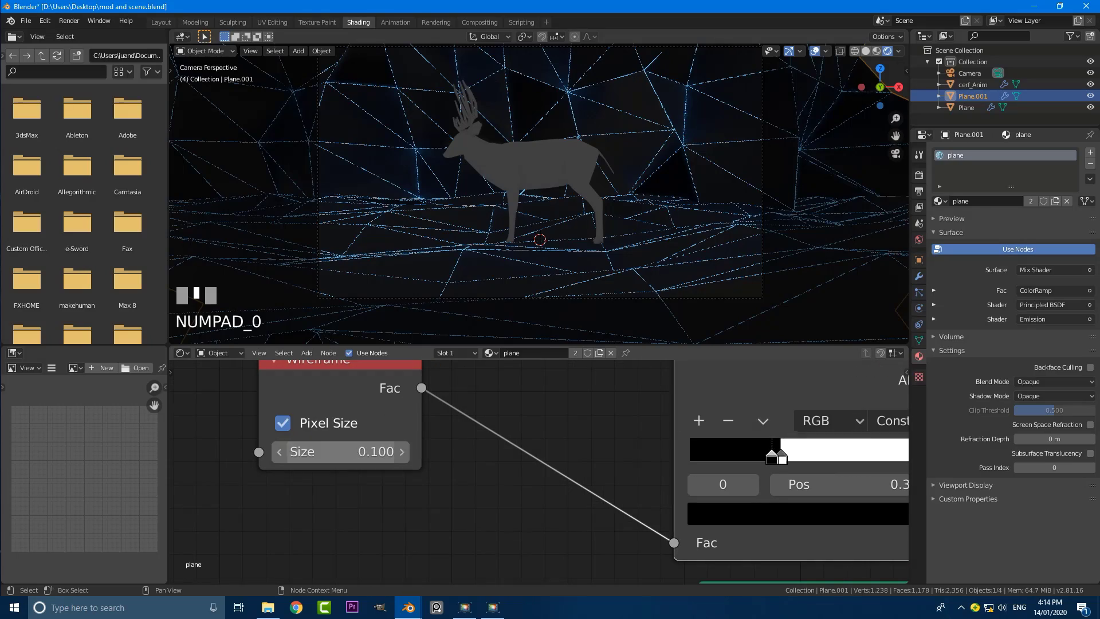
{"action": "left_click", "coordinate": [353, 453]}
{"action": "type", "text": ".2"}
{"action": "key", "text": "Return"}
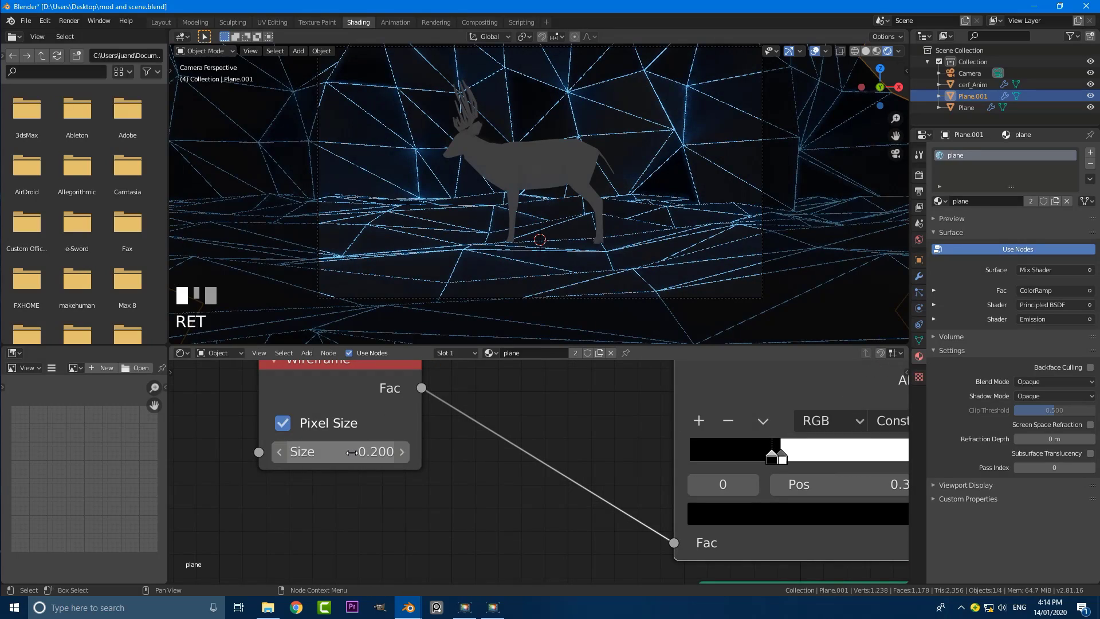
- Change the plane material's Emission colour to a deeper, more saturated blue
{"action": "scroll", "coordinate": [515, 221], "scroll_direction": "down", "scroll_amount": 3}
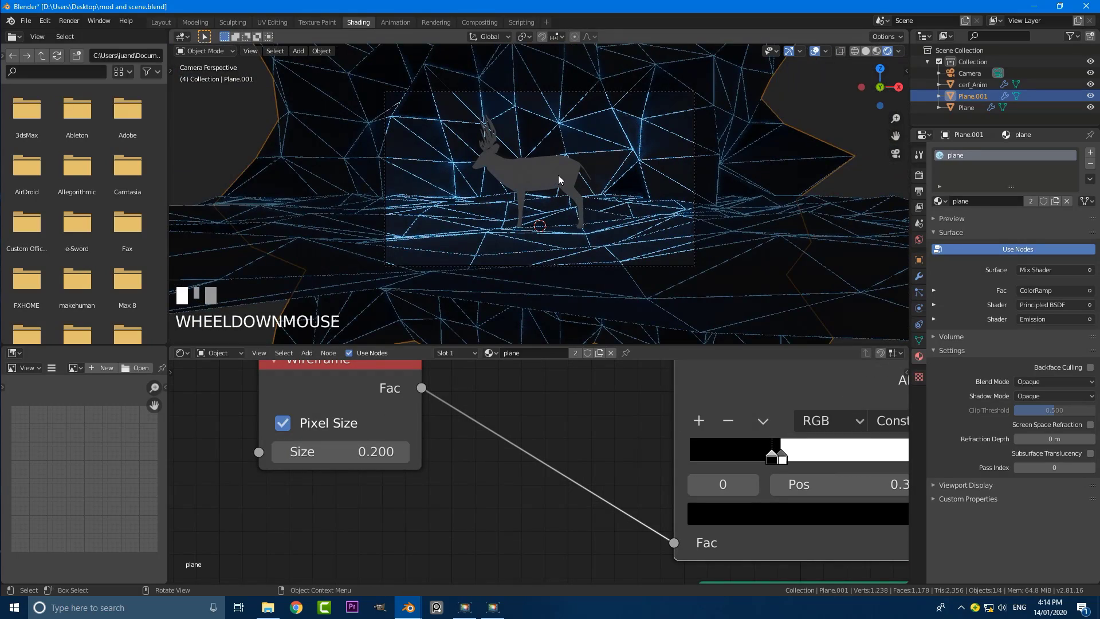
{"action": "scroll", "coordinate": [558, 180], "scroll_direction": "up", "scroll_amount": 1}
{"action": "middle_click_drag", "start_coordinate": [504, 429], "coordinate": [263, 406]}
{"action": "scroll", "coordinate": [771, 505], "scroll_direction": "down", "scroll_amount": 4}
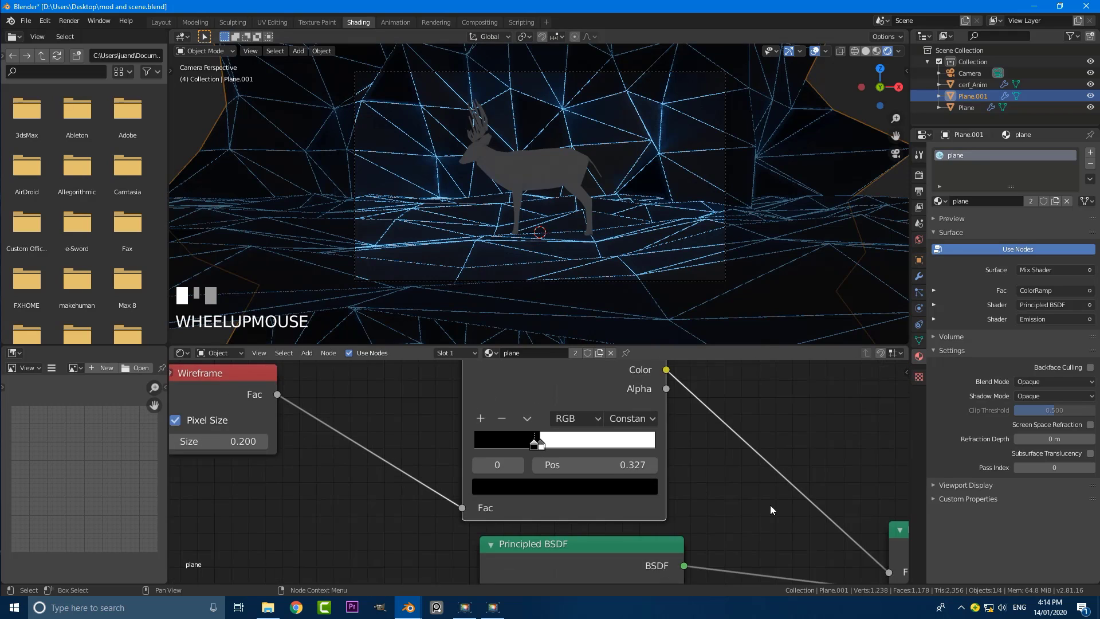
{"action": "middle_click_drag", "start_coordinate": [770, 507], "coordinate": [554, 373]}
{"action": "middle_click_drag", "start_coordinate": [595, 447], "coordinate": [579, 323]}
{"action": "middle_click_drag", "start_coordinate": [524, 454], "coordinate": [547, 478]}
{"action": "scroll", "coordinate": [549, 478], "scroll_direction": "up", "scroll_amount": 3}
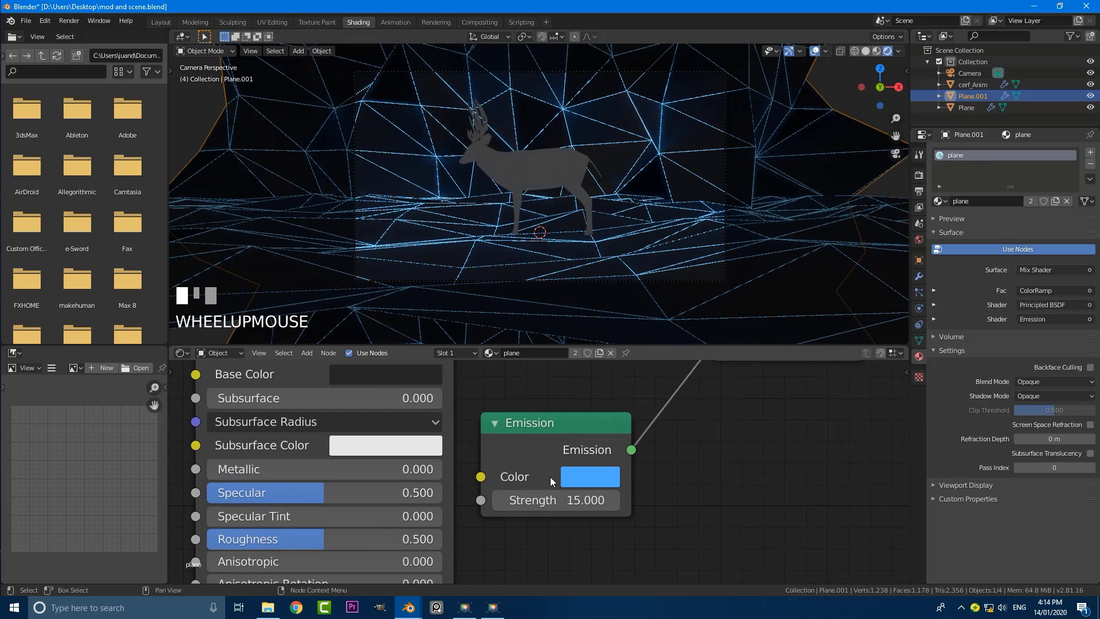
{"action": "left_click", "coordinate": [569, 476]}
{"action": "left_click", "coordinate": [689, 194]}
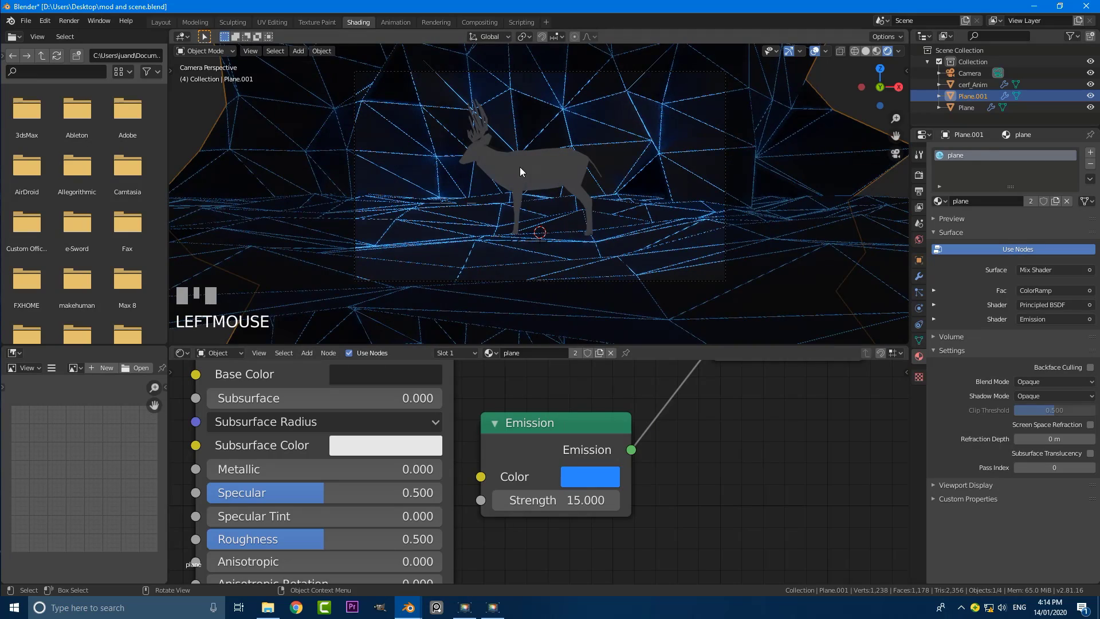
- Remove the Armature modifier from the deer
{"action": "left_click", "coordinate": [523, 164]}
{"action": "scroll", "coordinate": [538, 152], "scroll_direction": "up", "scroll_amount": 1}
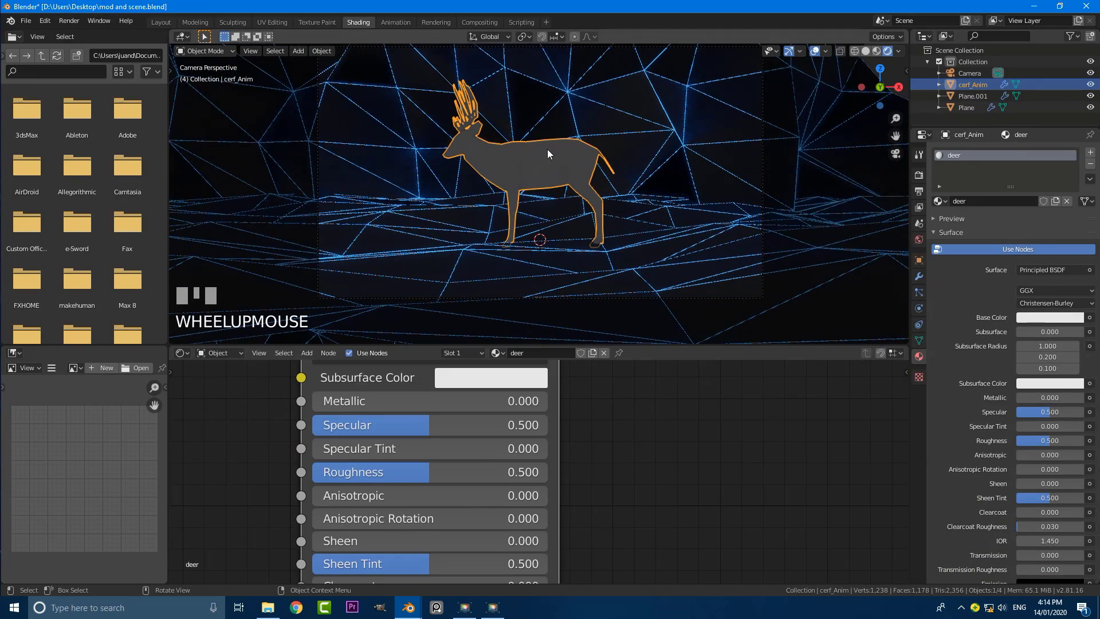
{"action": "left_click", "coordinate": [918, 276]}
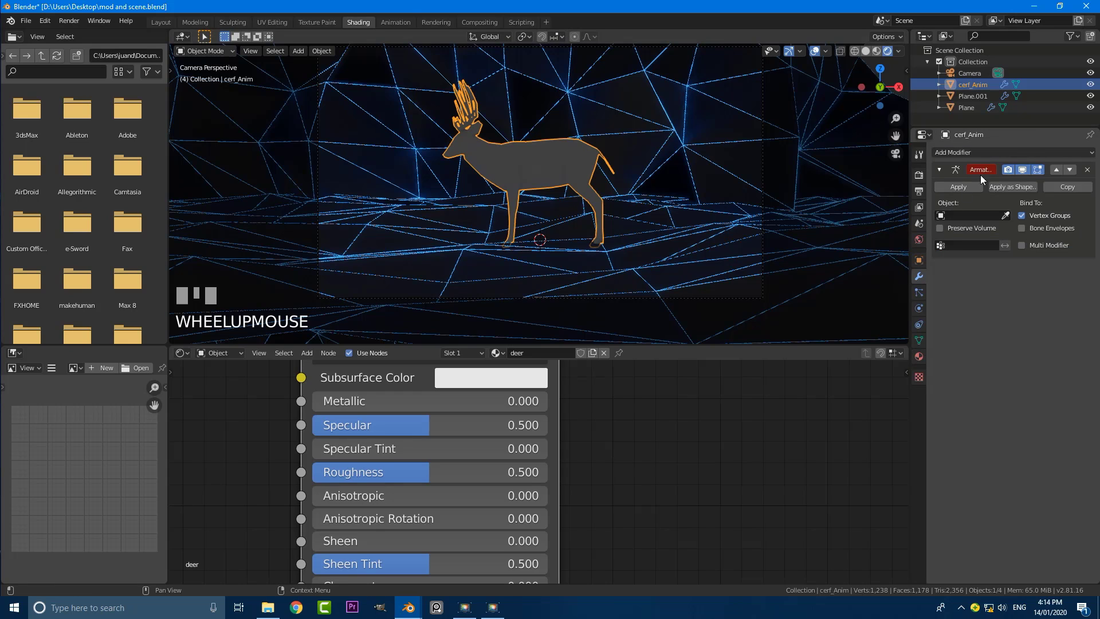
{"action": "left_click", "coordinate": [1087, 170]}
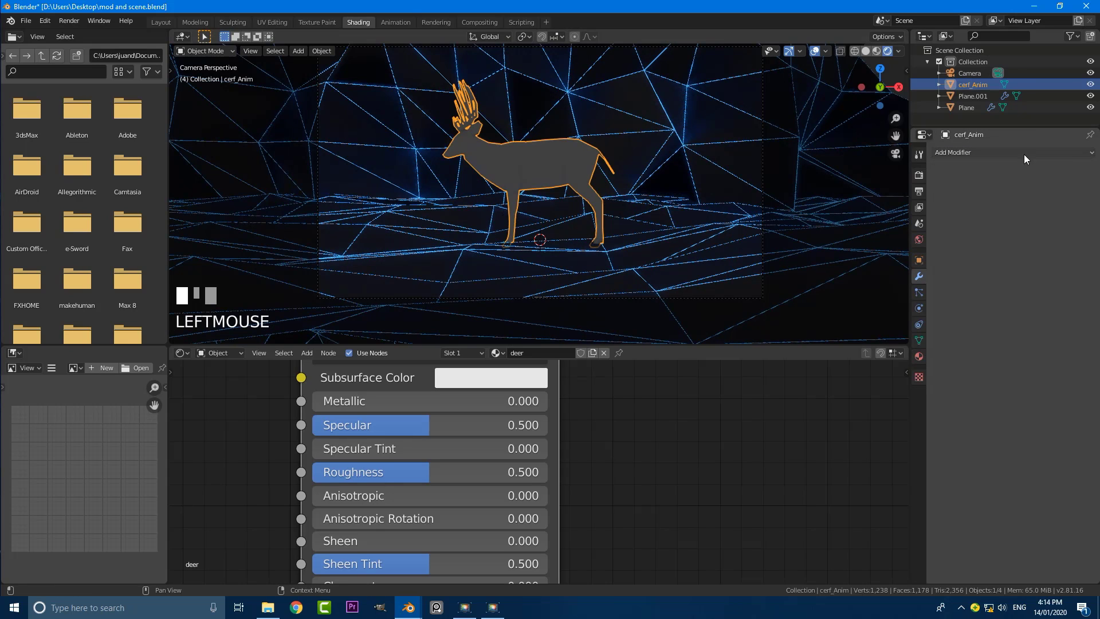
- Add a Wireframe modifier to the deer
{"action": "left_click", "coordinate": [964, 152]}
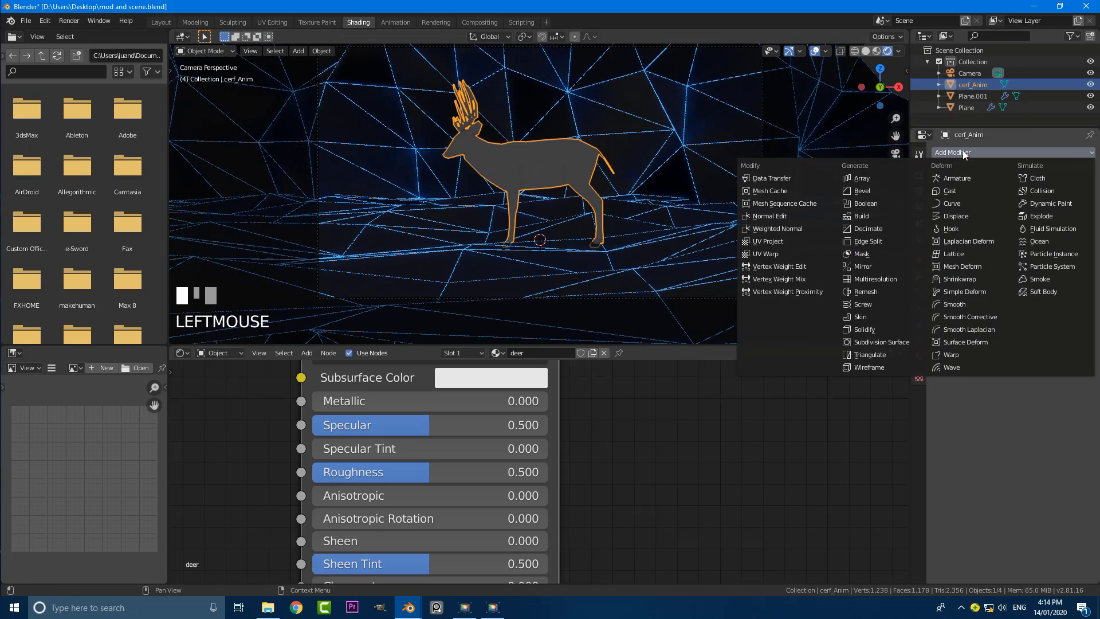
{"action": "left_click", "coordinate": [869, 367]}
{"action": "middle_click_drag", "start_coordinate": [560, 207], "coordinate": [550, 207], "text": "shift"}
{"action": "scroll", "coordinate": [548, 204], "scroll_direction": "up", "scroll_amount": 3}
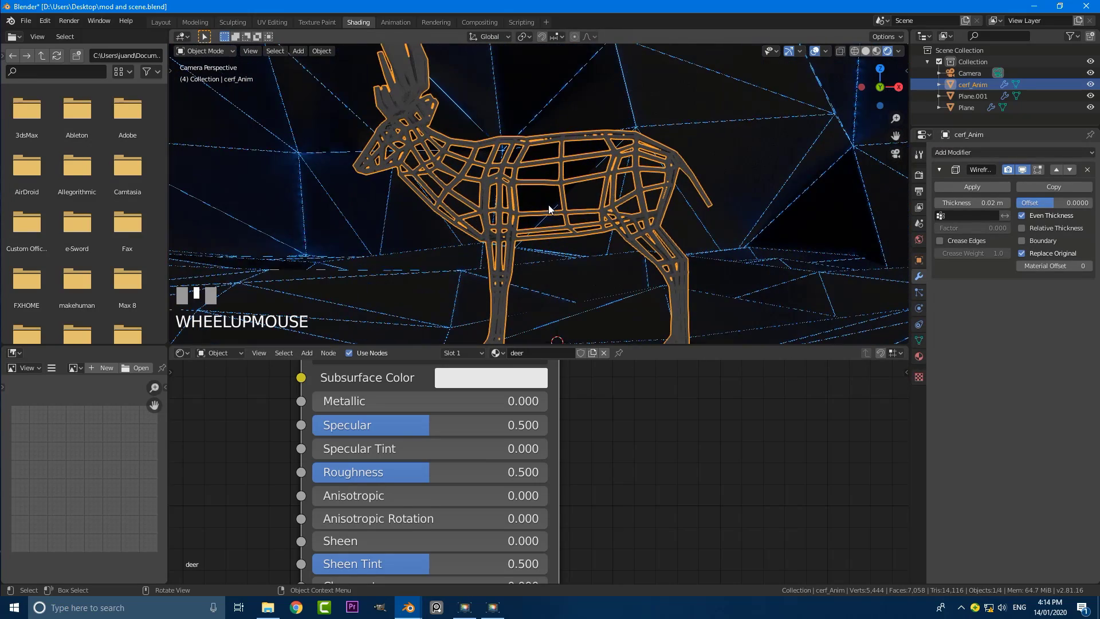
- Switch the viewport to solid shading and set the deer's Wireframe modifier thickness to 0.014 m
{"action": "key", "text": "z"}
{"action": "left_click", "coordinate": [634, 208]}
{"action": "scroll", "coordinate": [559, 199], "scroll_direction": "up", "scroll_amount": 3}
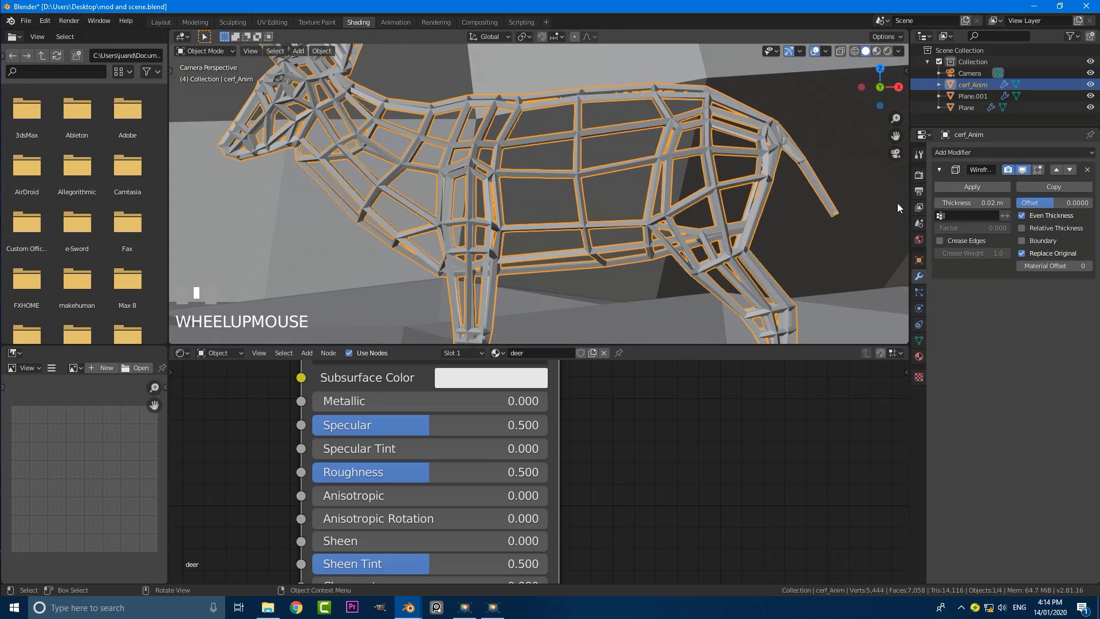
{"action": "mouse_move", "coordinate": [974, 203]}
{"action": "left_mouse_down"}
{"action": "mouse_move", "coordinate": [951, 203]}
{"action": "mouse_move", "coordinate": [976, 203]}
{"action": "left_mouse_up"}
{"action": "scroll", "coordinate": [566, 201], "scroll_direction": "down", "scroll_amount": 4}
{"action": "key", "text": "alt+a"}
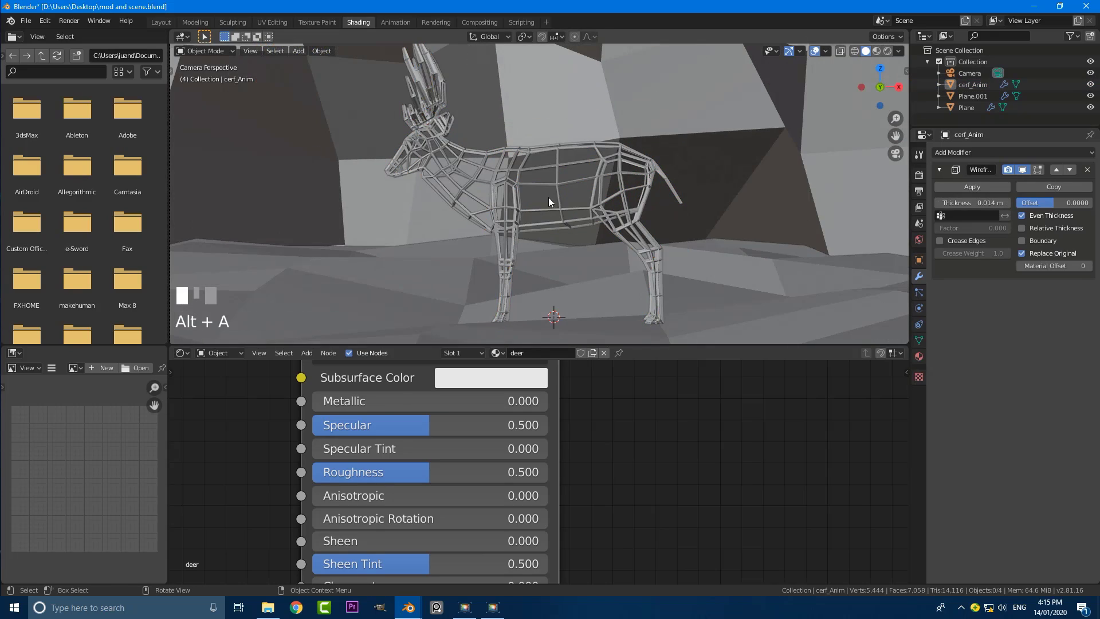
- Change the deer material's surface shader to Emission
{"action": "left_click", "coordinate": [572, 164]}
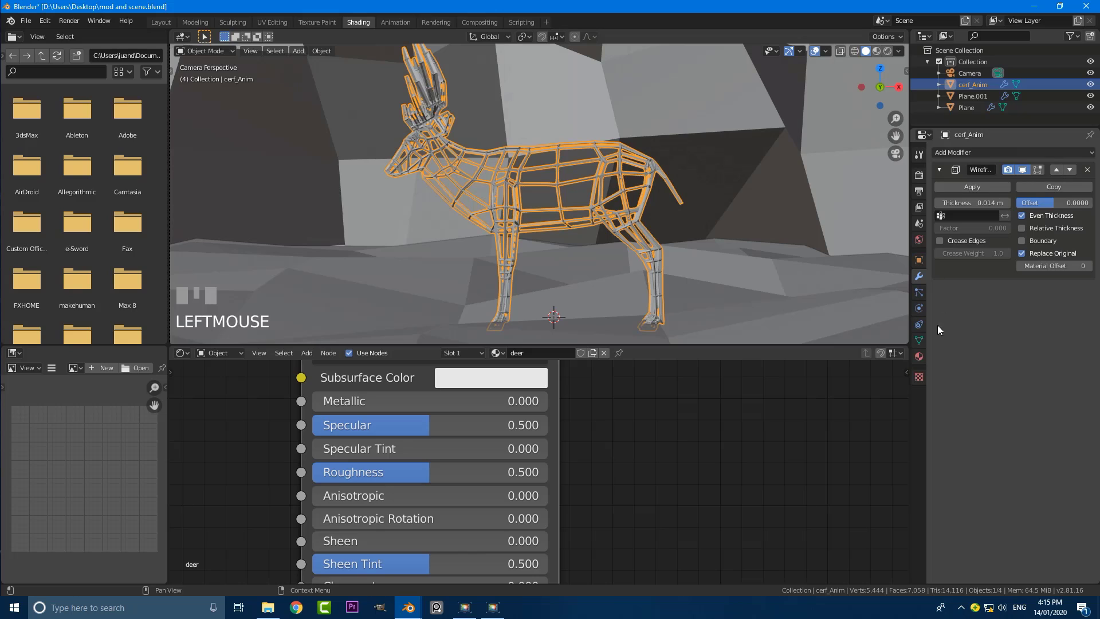
{"action": "left_click", "coordinate": [919, 357]}
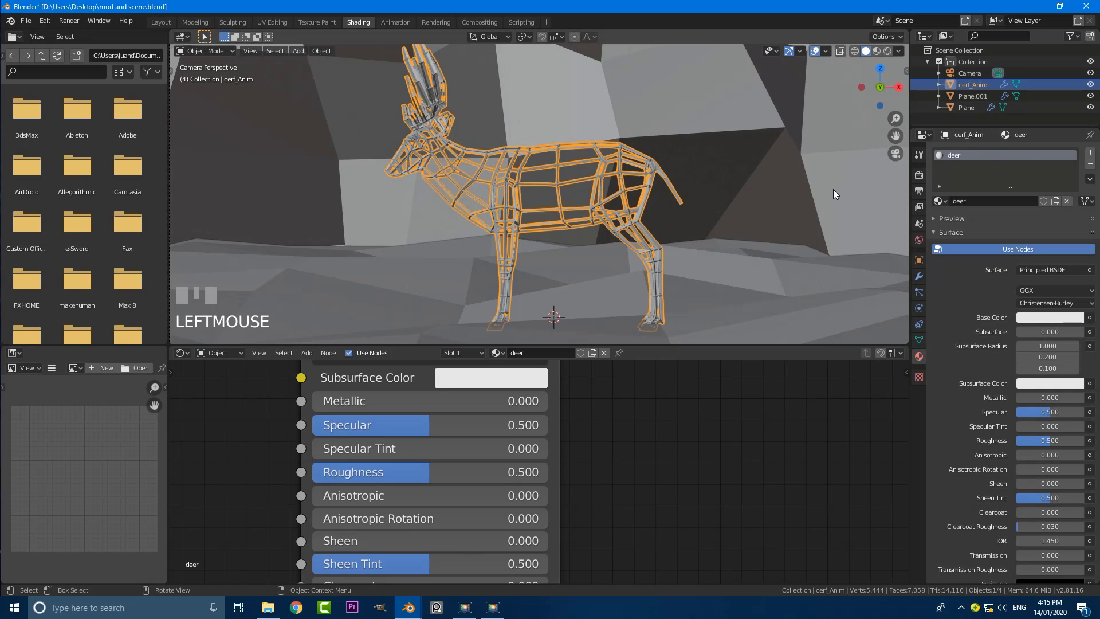
{"action": "left_click", "coordinate": [1044, 271]}
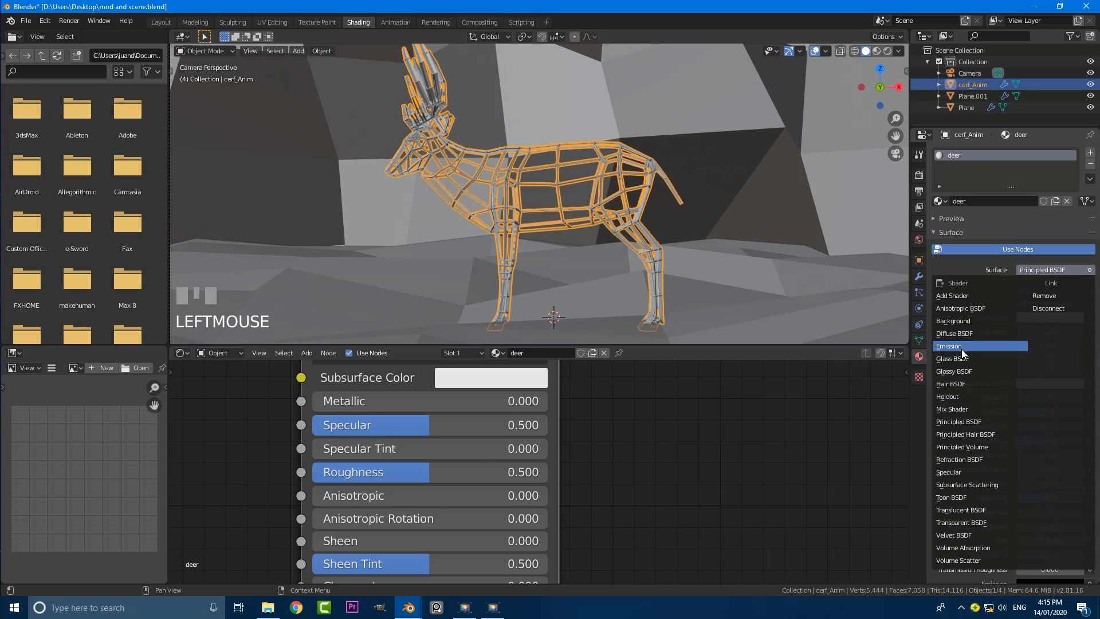
{"action": "left_click", "coordinate": [962, 347]}
- Set the deer material's emission colour to orange and its strength to 5
{"action": "left_click", "coordinate": [1036, 291]}
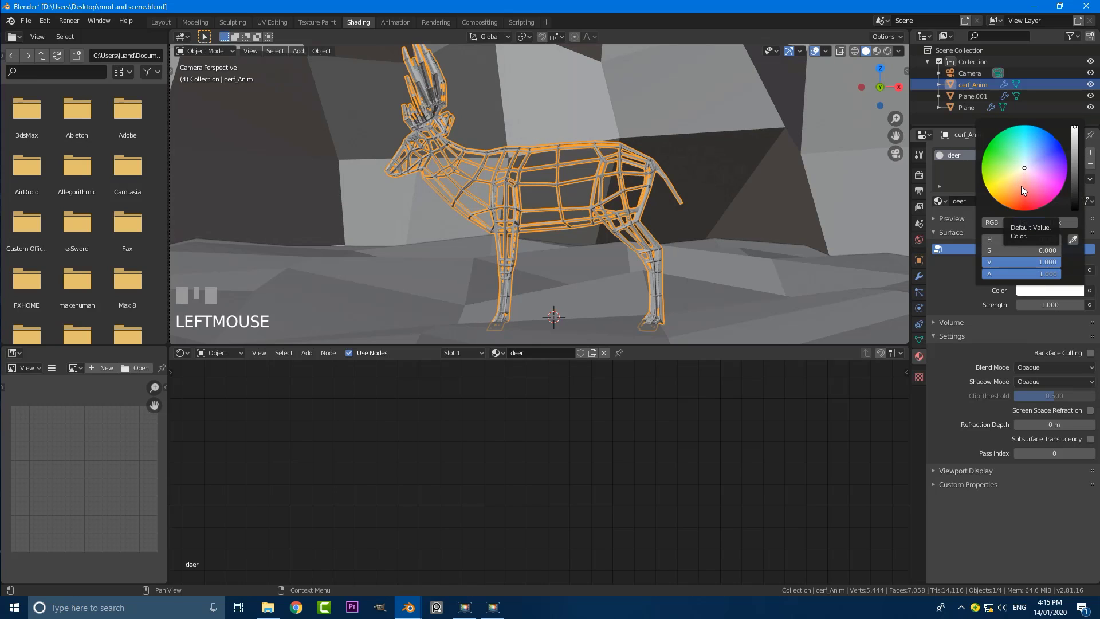
{"action": "left_click_drag", "start_coordinate": [1020, 186], "coordinate": [1017, 193]}
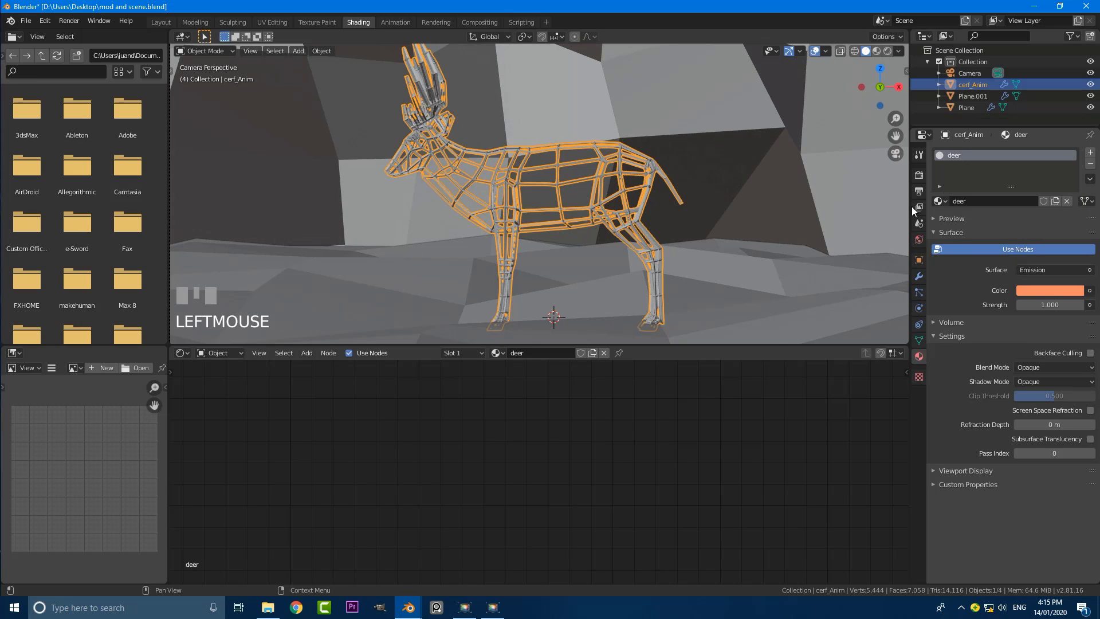
{"action": "left_click", "coordinate": [1055, 305]}
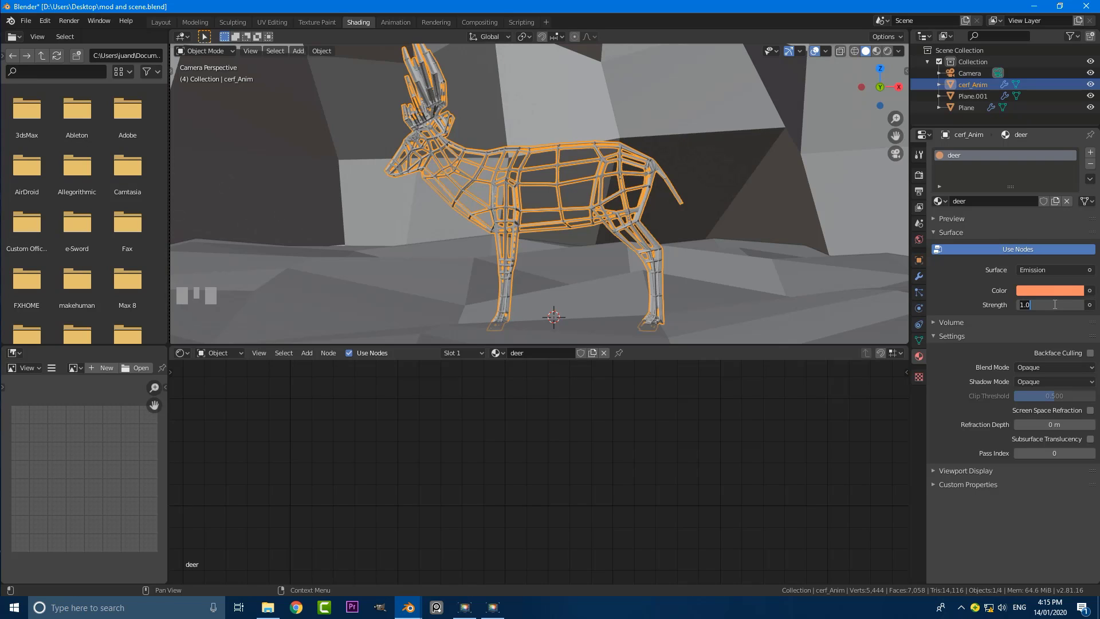
{"action": "type", "text": "5"}
{"action": "key", "text": "Return"}
- Switch the viewport to rendered shading and deselect the deer to check its glow
{"action": "scroll", "coordinate": [575, 203], "scroll_direction": "down", "scroll_amount": 3}
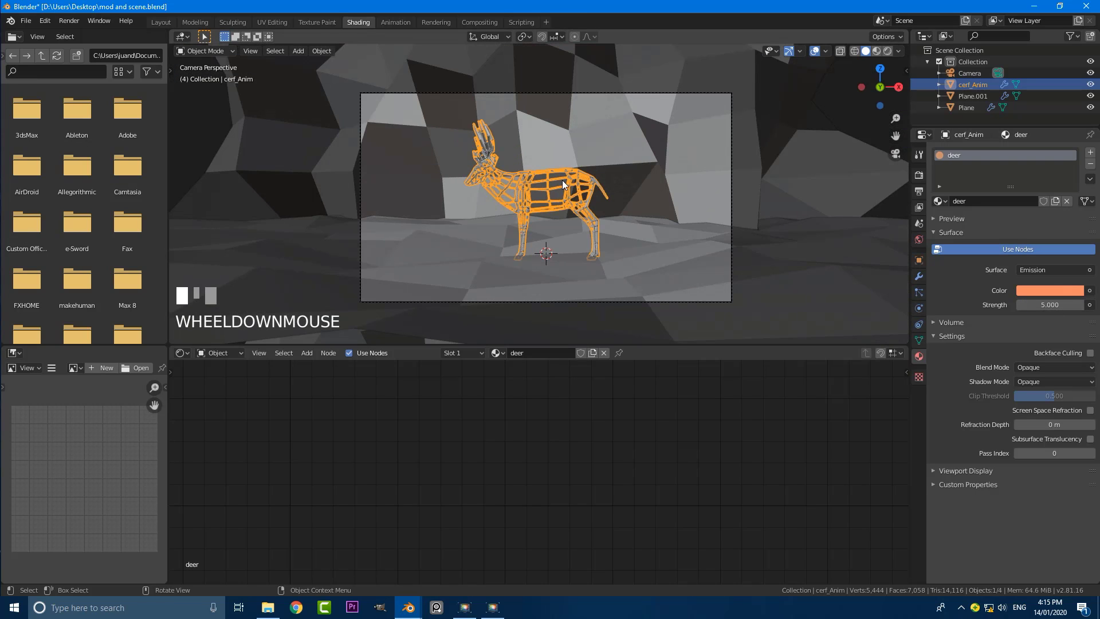
{"action": "key", "text": "z"}
{"action": "left_click", "coordinate": [540, 111]}
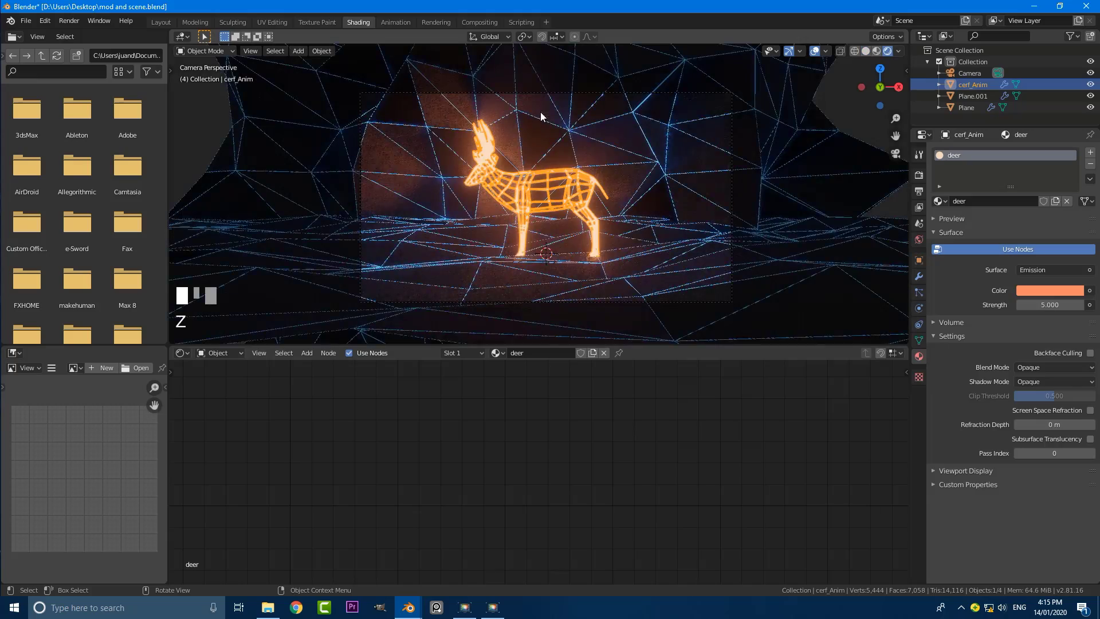
{"action": "scroll", "coordinate": [563, 164], "scroll_direction": "up", "scroll_amount": 2}
{"action": "scroll", "coordinate": [553, 208], "scroll_direction": "down", "scroll_amount": 2}
{"action": "scroll", "coordinate": [561, 220], "scroll_direction": "up", "scroll_amount": 2}
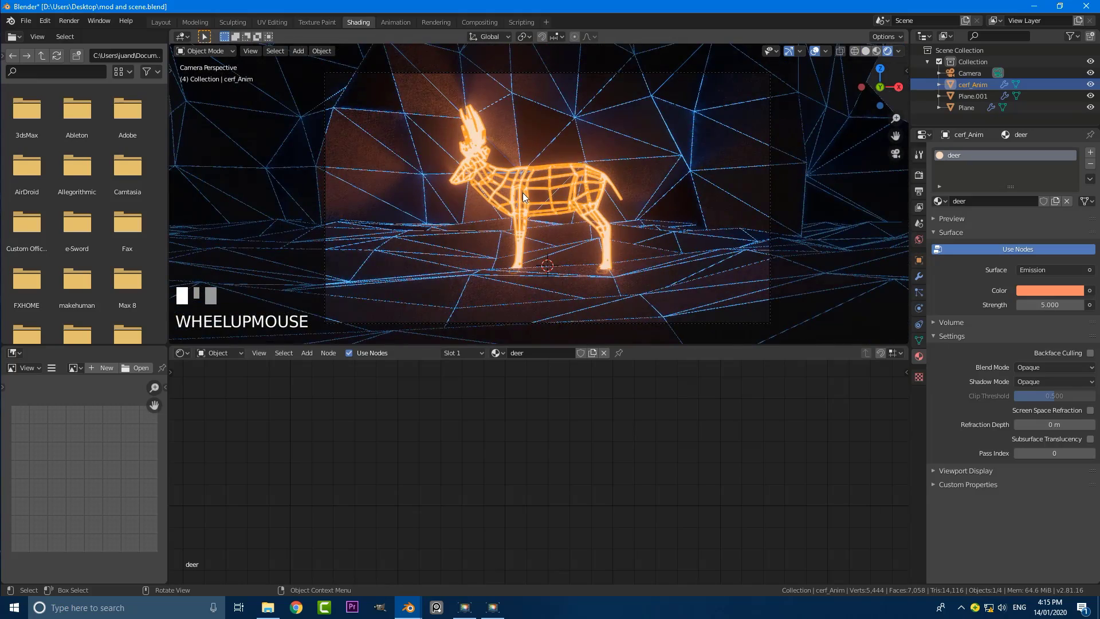
{"action": "key", "text": "alt+a"}
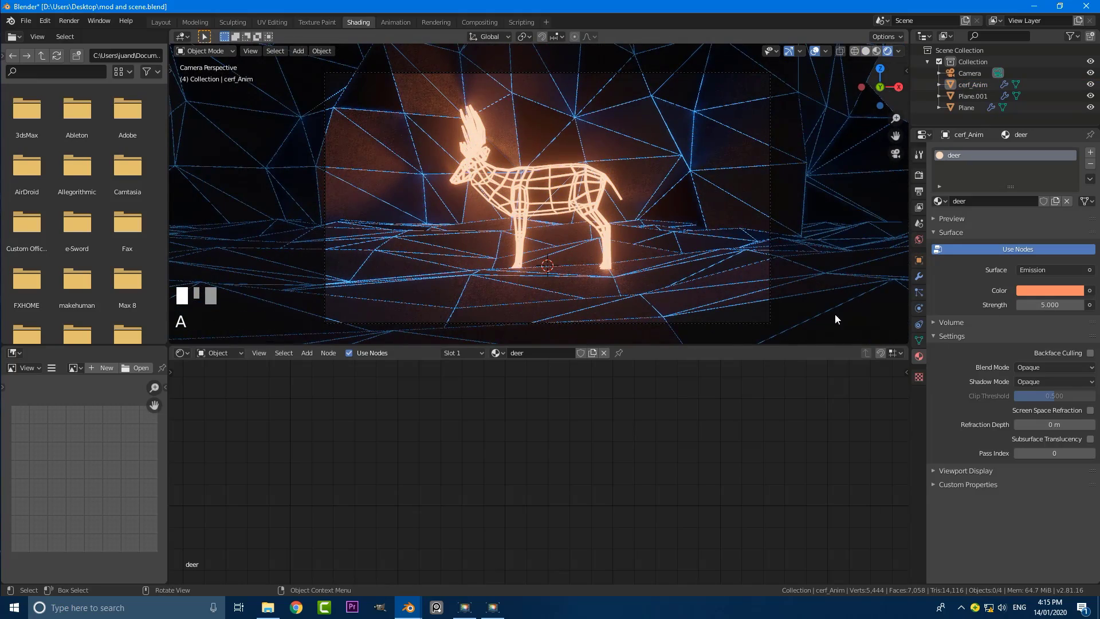
- Change the deer's emission colour to salmon with hue 0.014 and saturation 0.455, and shift the deer about 0.03 m along X and slightly down
{"action": "left_click", "coordinate": [1036, 290]}
{"action": "left_click_drag", "start_coordinate": [1016, 192], "coordinate": [1023, 187]}
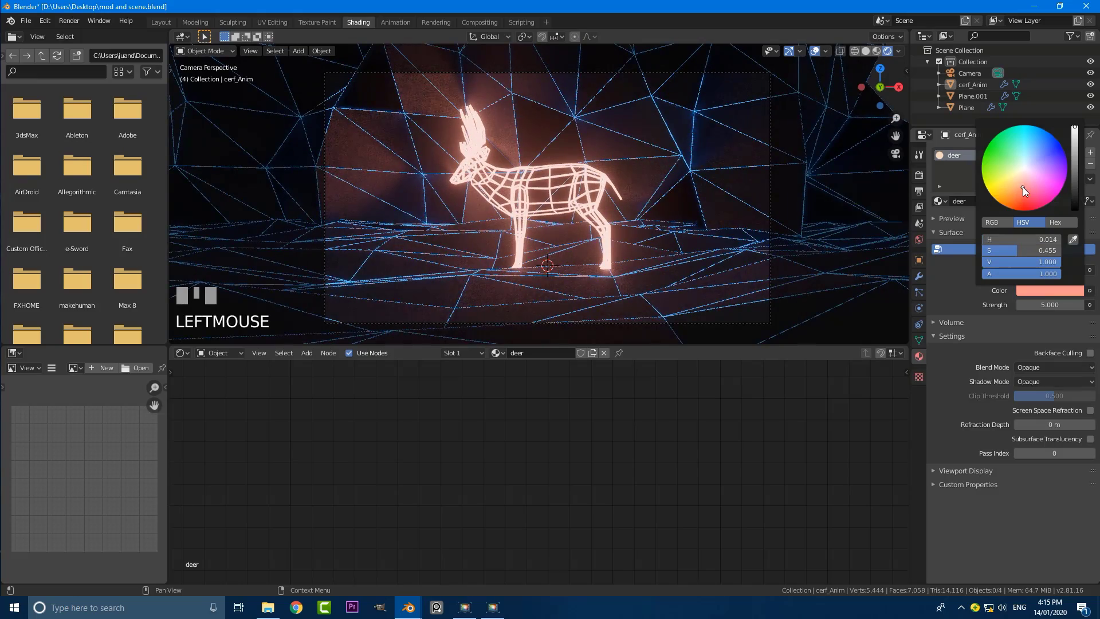
{"action": "left_click", "coordinate": [527, 180]}
{"action": "key", "text": "g"}
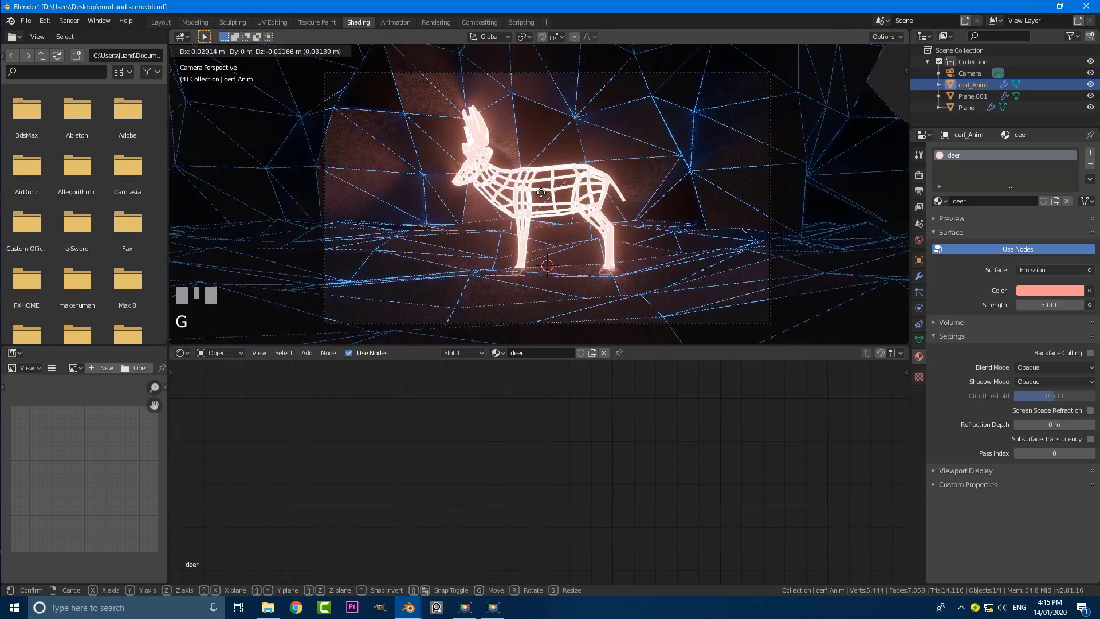
{"action": "left_click", "coordinate": [542, 196]}
{"action": "key", "text": "a"}
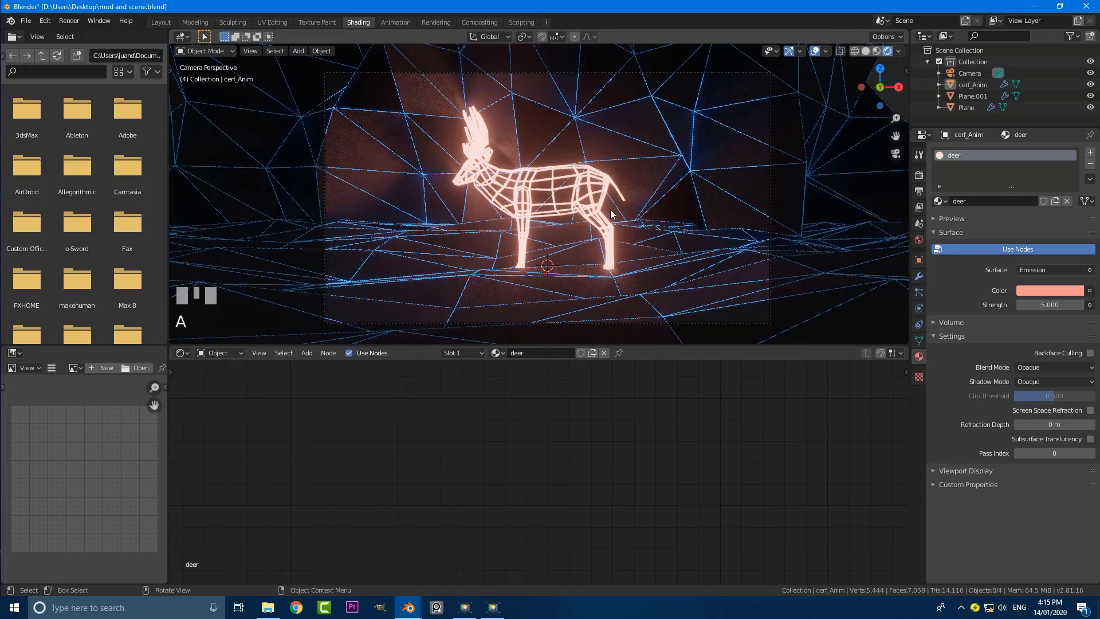
- Move the rocky backdrop about 3 m farther back along the global Y axis and return to the camera view
{"action": "middle_click_drag", "start_coordinate": [611, 214], "coordinate": [728, 164]}
{"action": "scroll", "coordinate": [562, 218], "scroll_direction": "down", "scroll_amount": 5}
{"action": "left_click", "coordinate": [728, 164]}
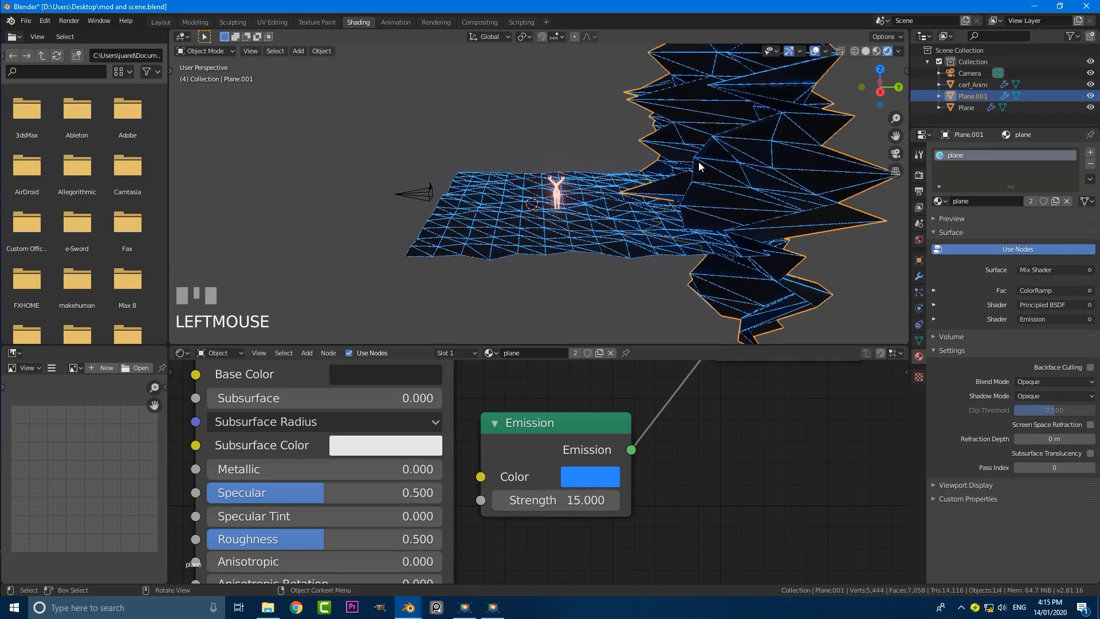
{"action": "key", "text": "g"}
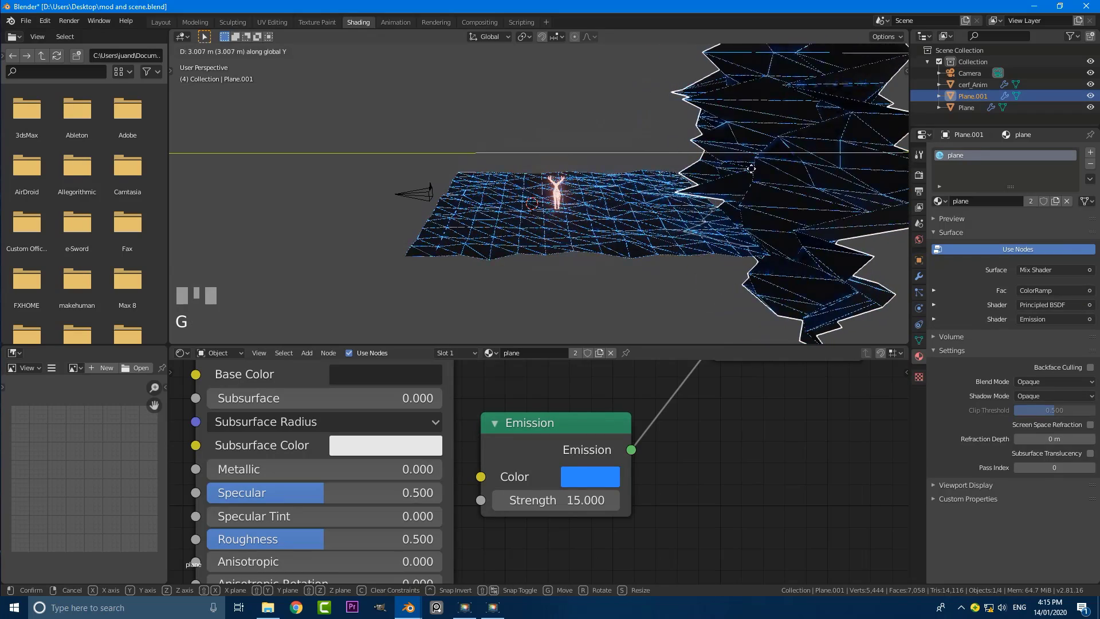
{"action": "left_click", "coordinate": [754, 173]}
{"action": "key", "text": "KP_0"}
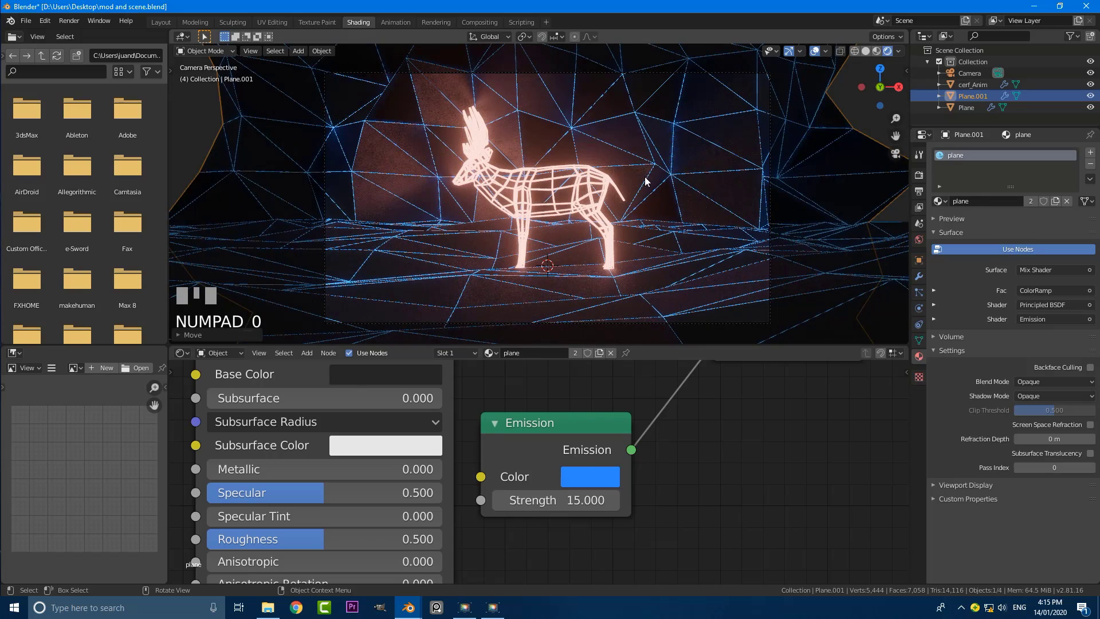
{"action": "key", "text": "a"}
{"action": "key", "text": "a"}
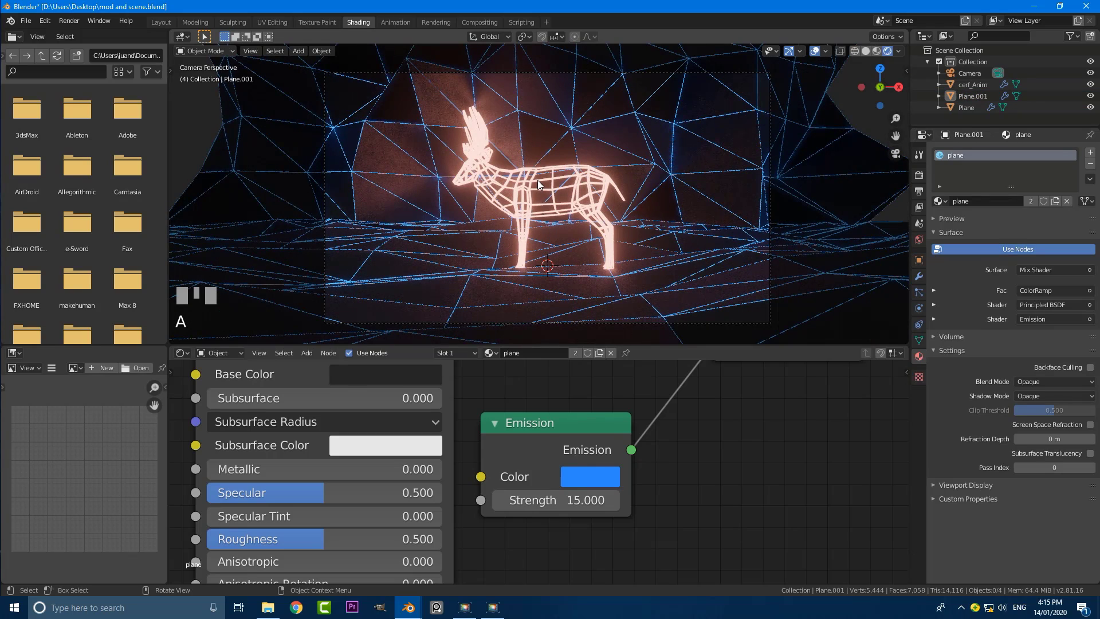
- Set the deer material's emission strength to 3 and deselect everything
{"action": "left_click", "coordinate": [539, 186]}
{"action": "left_click", "coordinate": [1051, 304]}
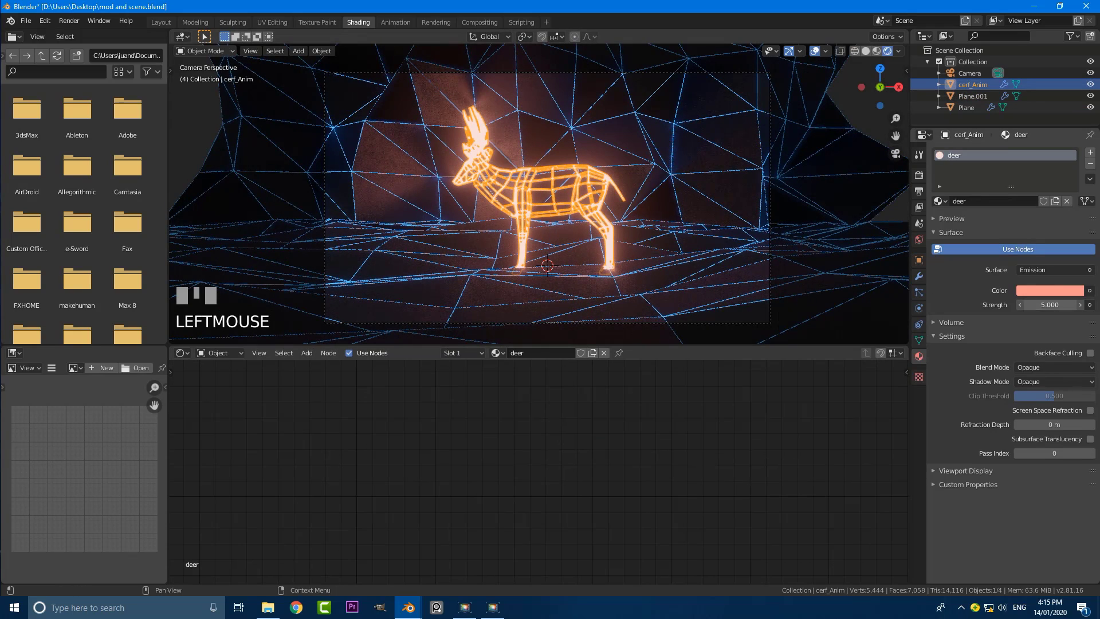
{"action": "type", "text": "3"}
{"action": "key", "text": "Return"}
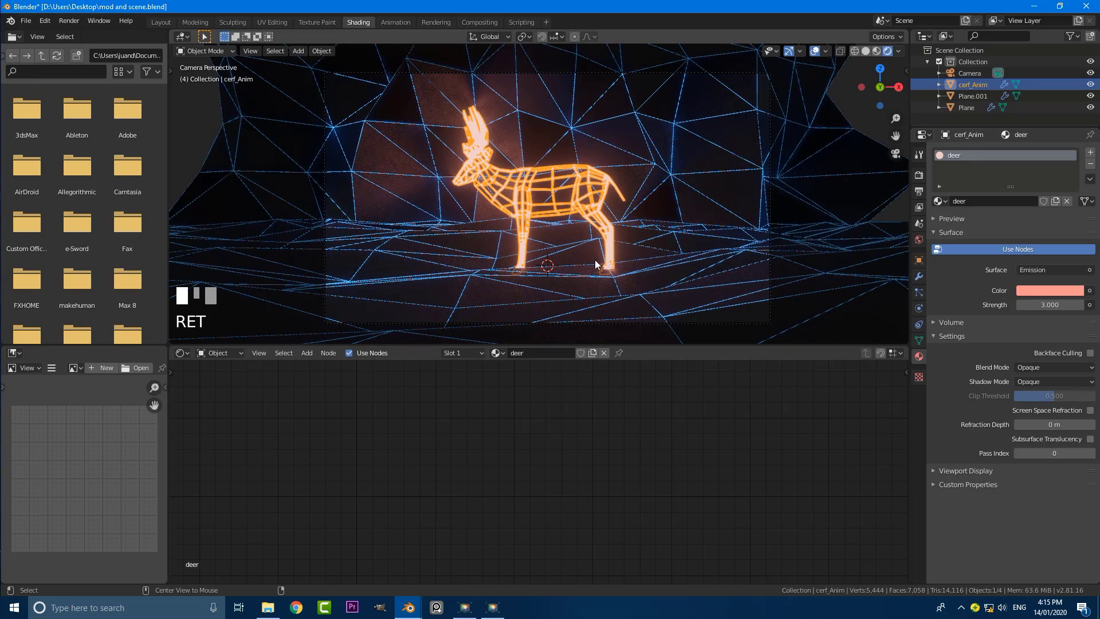
{"action": "key", "text": "a"}
{"action": "key", "text": "a"}
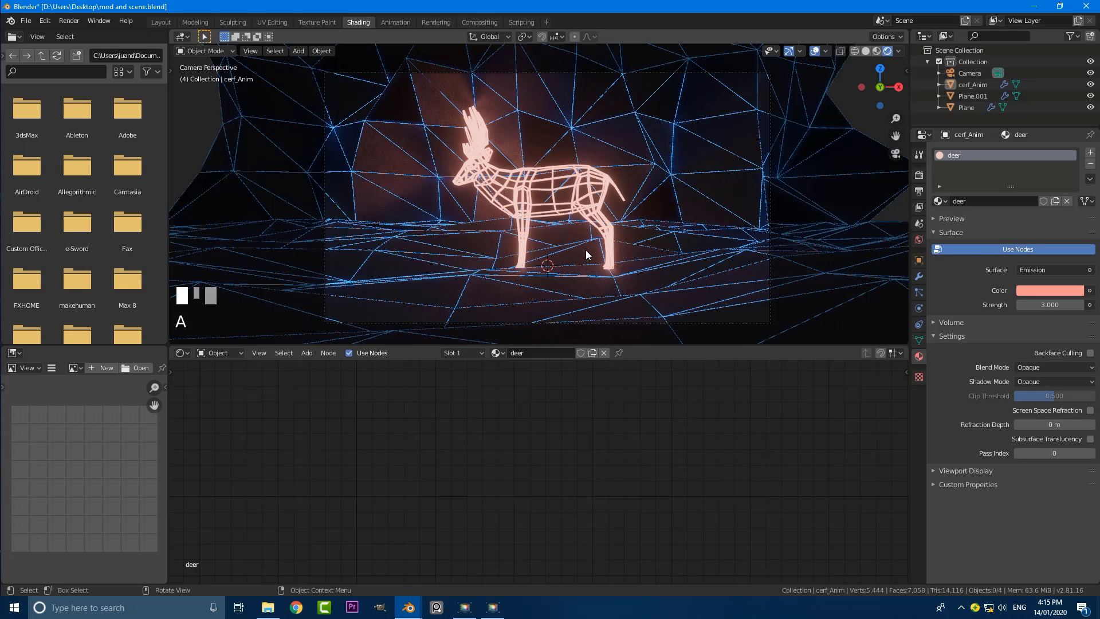
{"action": "scroll", "coordinate": [585, 250], "scroll_direction": "down", "scroll_amount": 2}
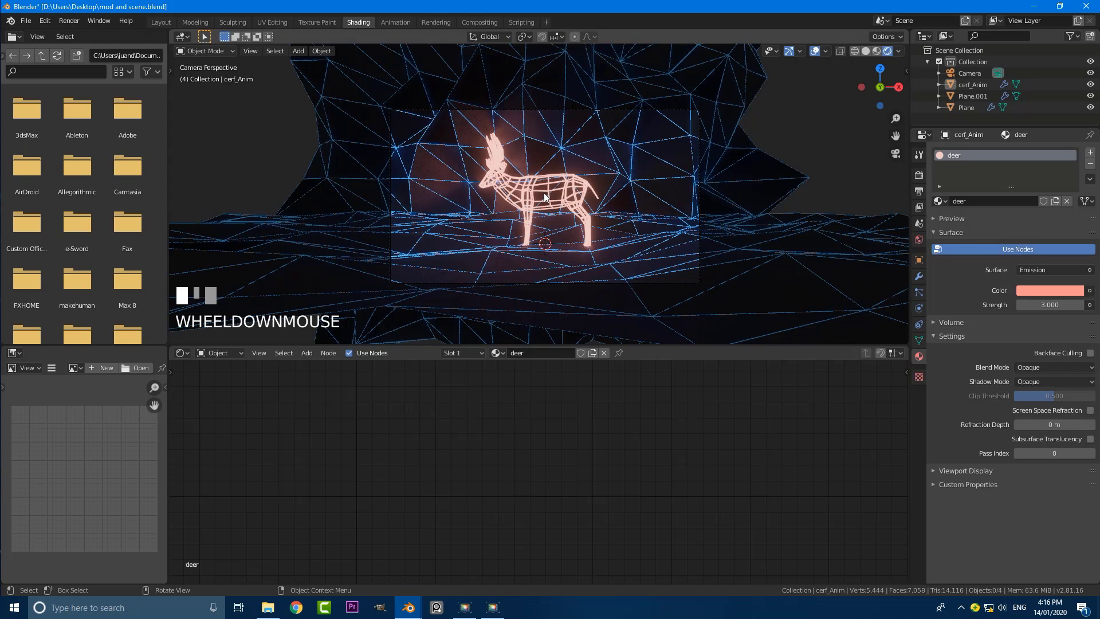
{"action": "scroll", "coordinate": [544, 196], "scroll_direction": "up", "scroll_amount": 1}
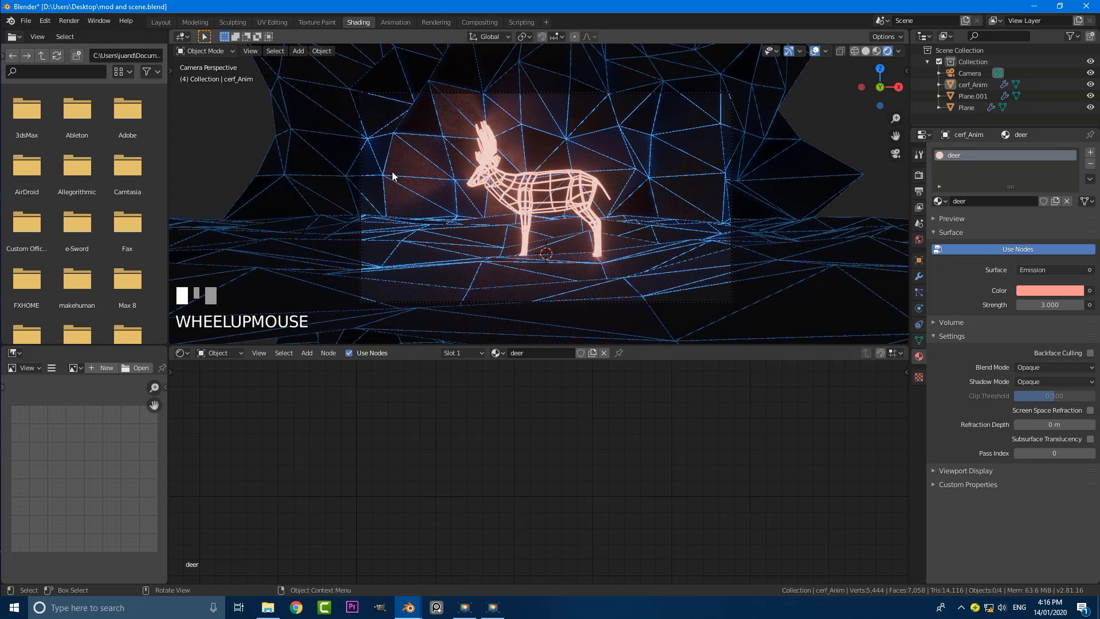
- Enable depth of field on the camera and set the deer, cerf_Anim, as its focus object
{"action": "left_click", "coordinate": [507, 91]}
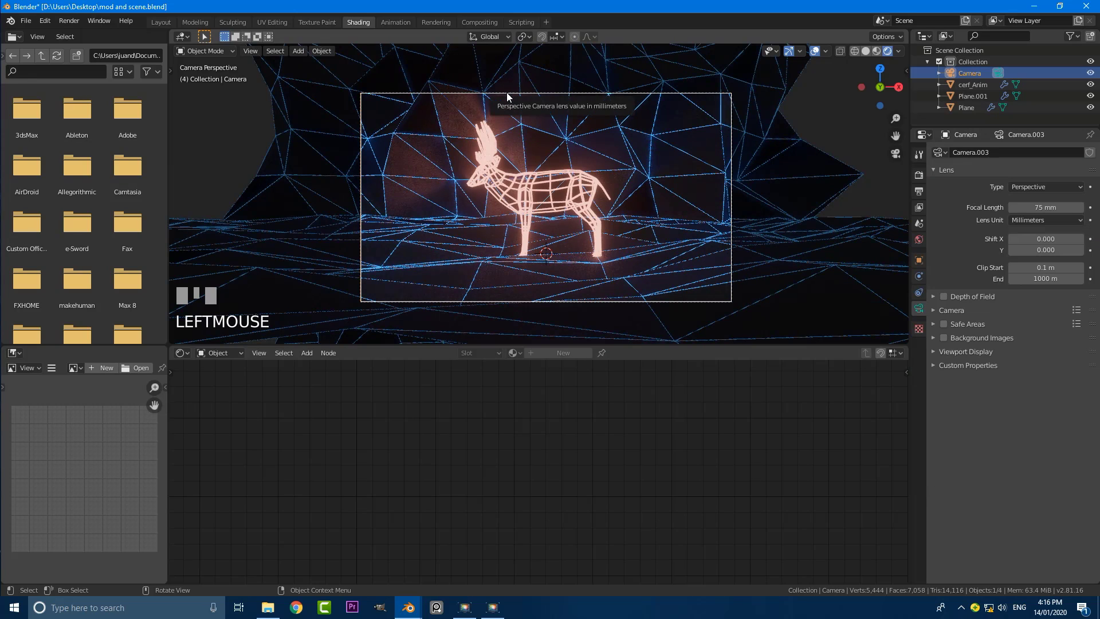
{"action": "left_click", "coordinate": [944, 297]}
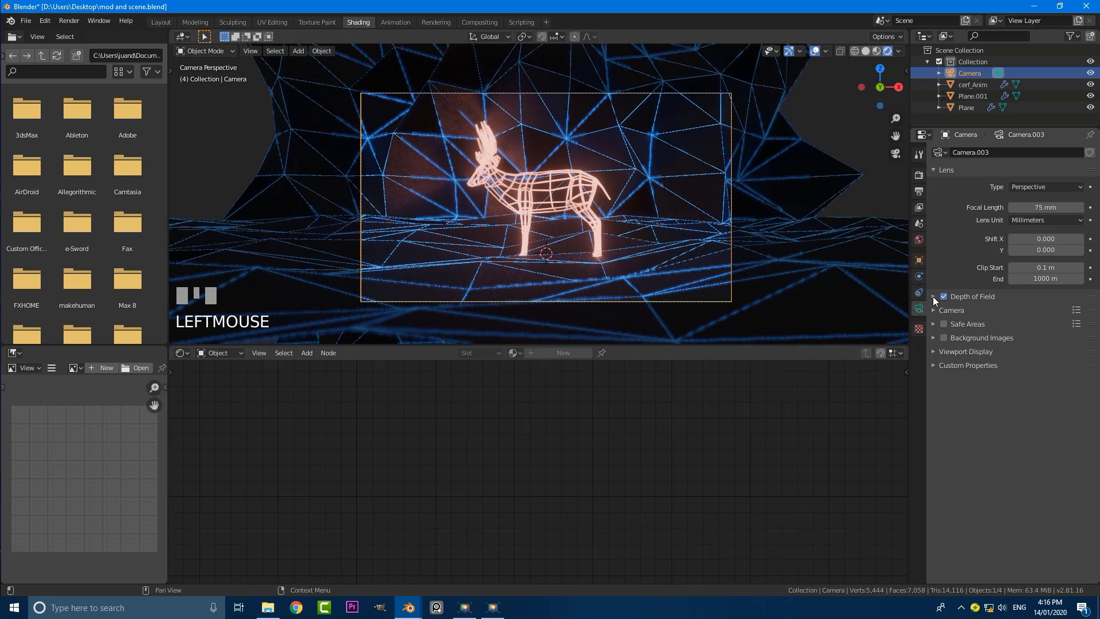
{"action": "left_click", "coordinate": [932, 296]}
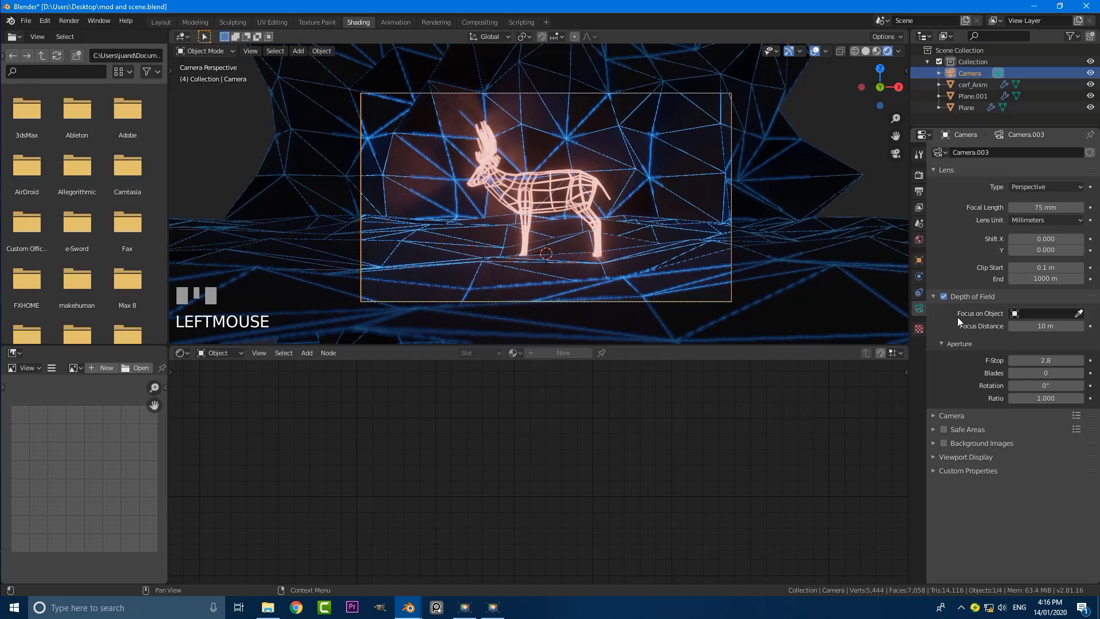
{"action": "left_click", "coordinate": [1079, 313]}
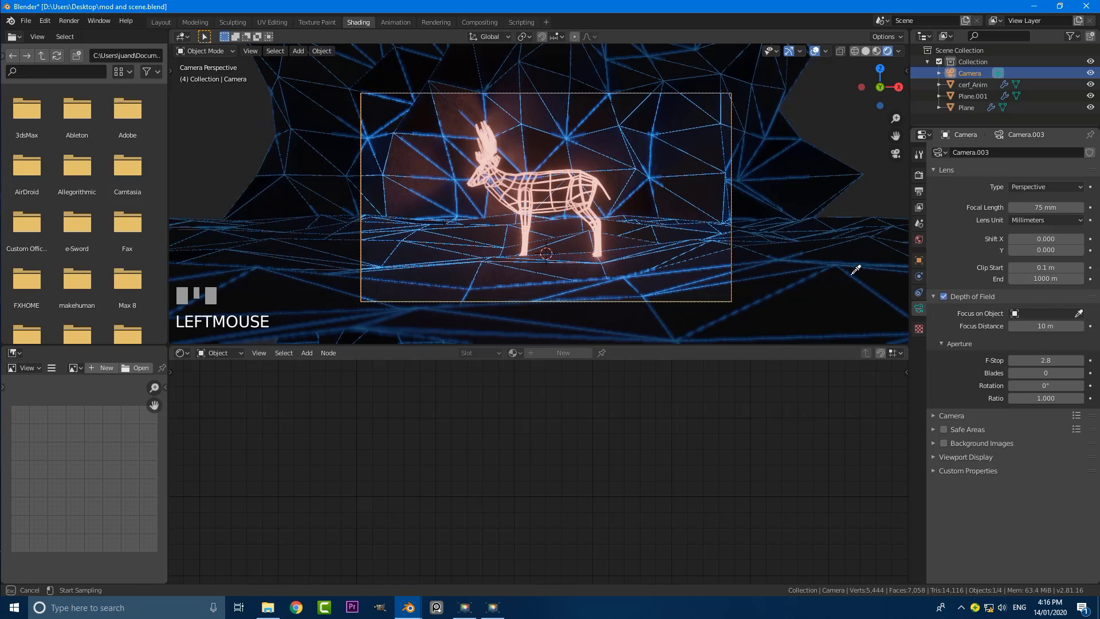
{"action": "left_click", "coordinate": [594, 184]}
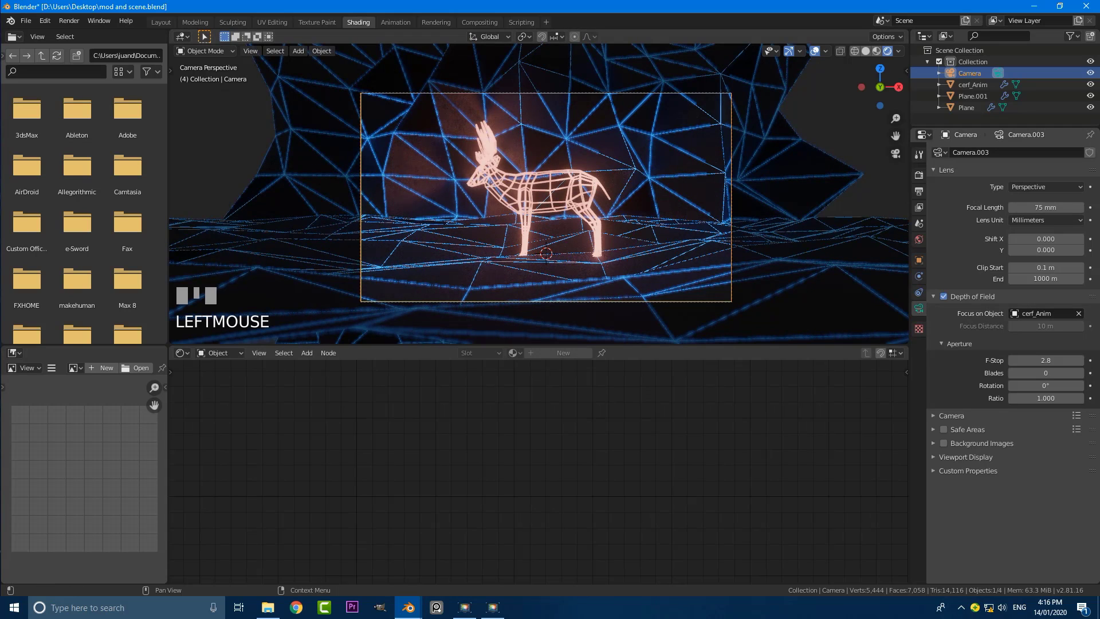
- Set the camera's depth of field F-Stop to 0.3
{"action": "left_click_drag", "start_coordinate": [1023, 360], "coordinate": [968, 360]}
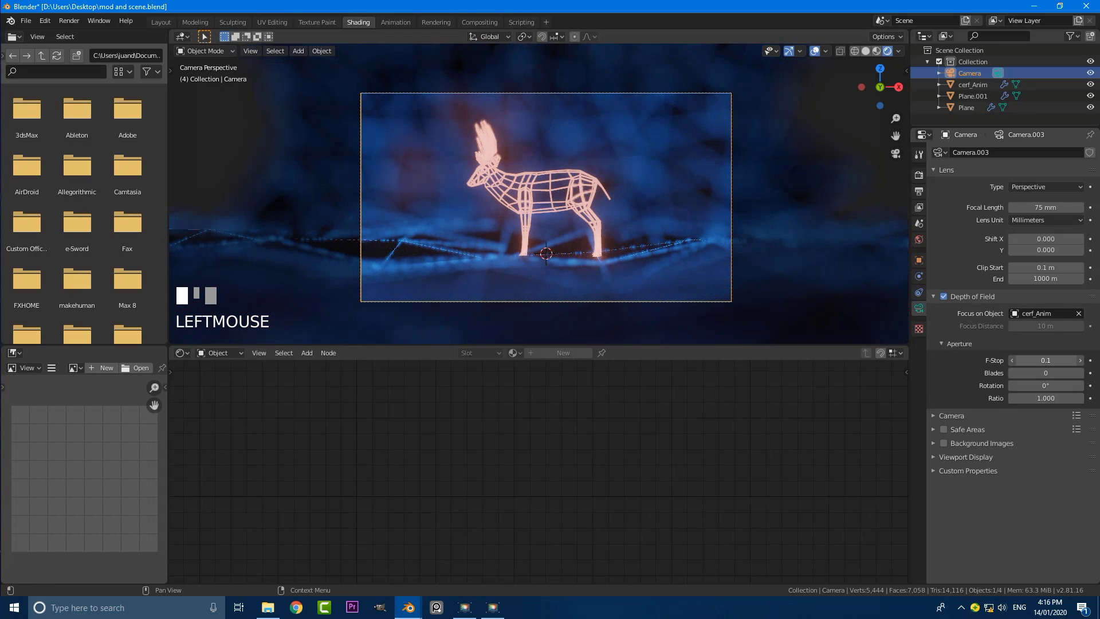
{"action": "left_click", "coordinate": [1058, 362]}
{"action": "type", "text": "0.3"}
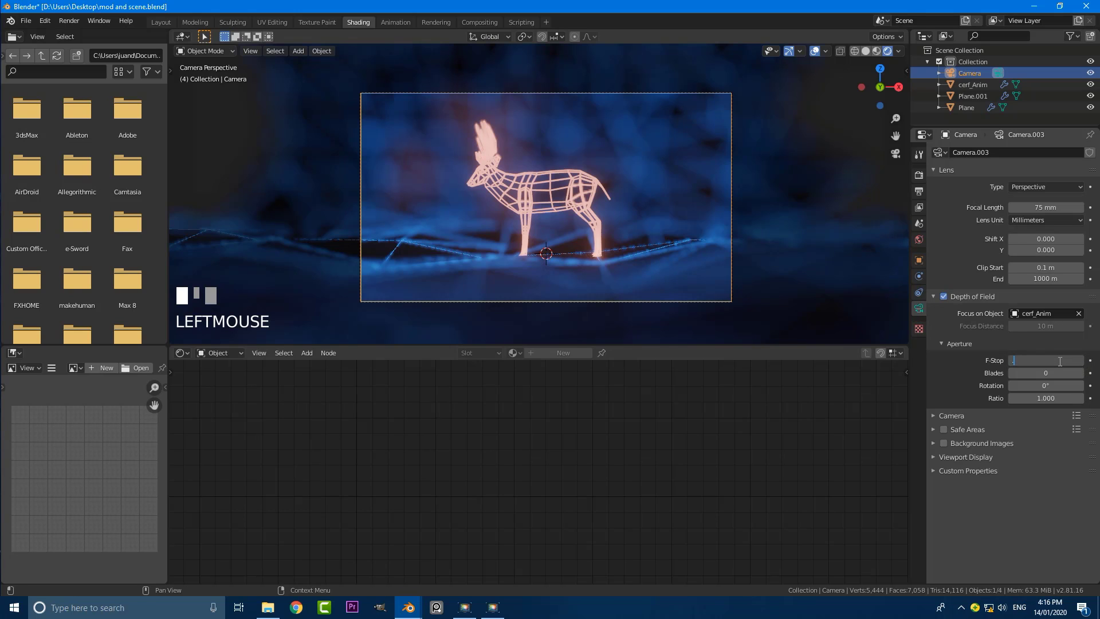
{"action": "key", "text": "Return"}
{"action": "scroll", "coordinate": [548, 198], "scroll_direction": "up", "scroll_amount": 1}
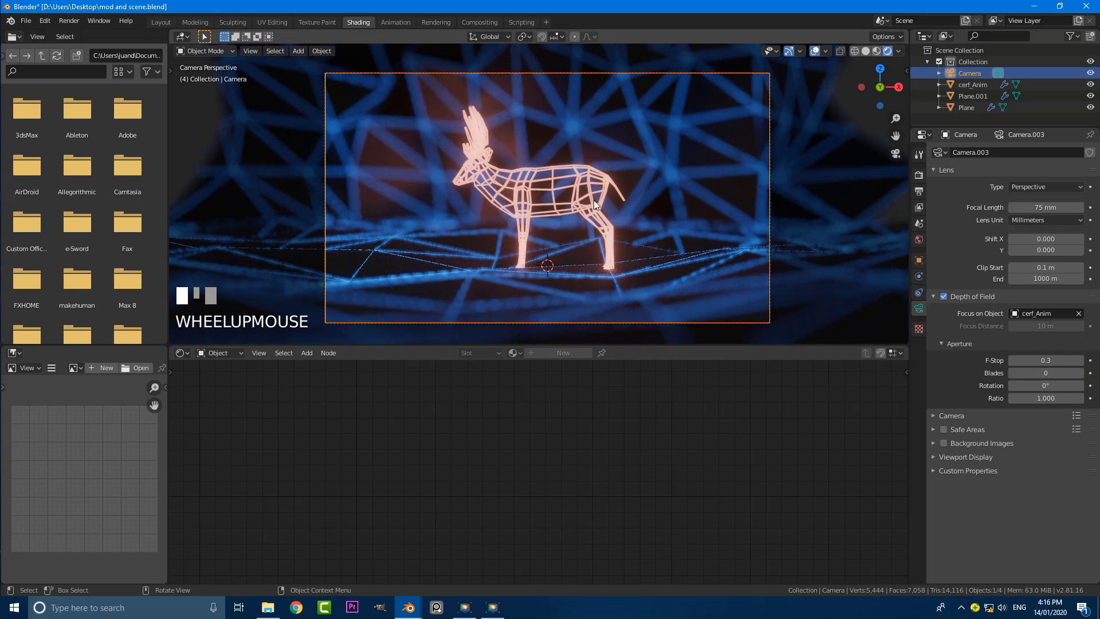
{"action": "scroll", "coordinate": [565, 181], "scroll_direction": "up", "scroll_amount": 1}
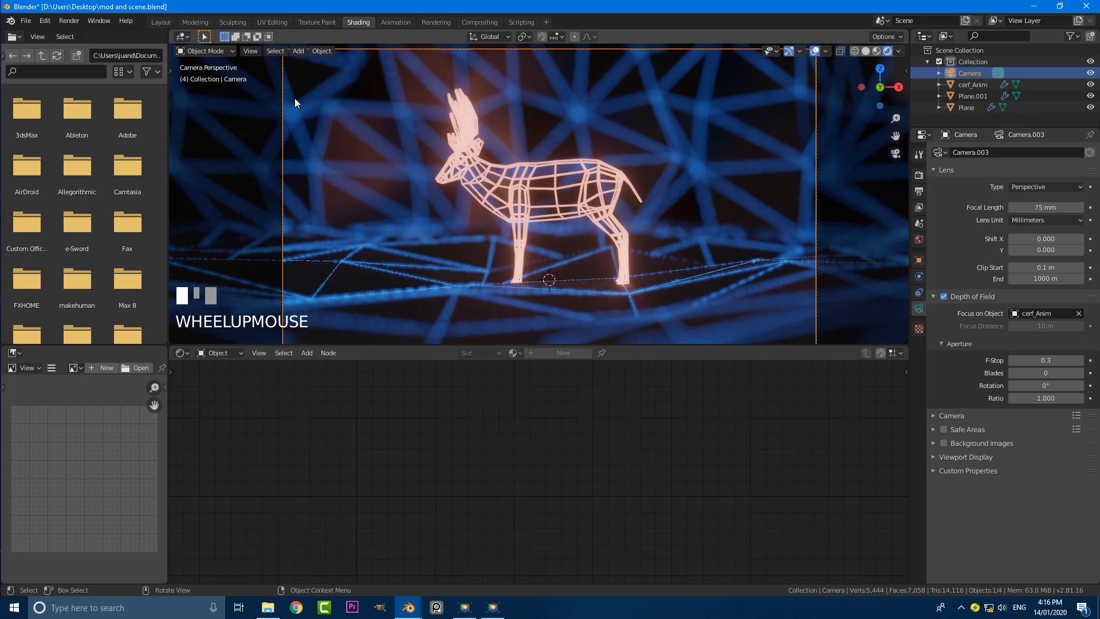
- Rotate the deer slightly about the global Z axis so it stands at an angle to the camera, and deselect it
{"action": "left_click", "coordinate": [525, 178]}
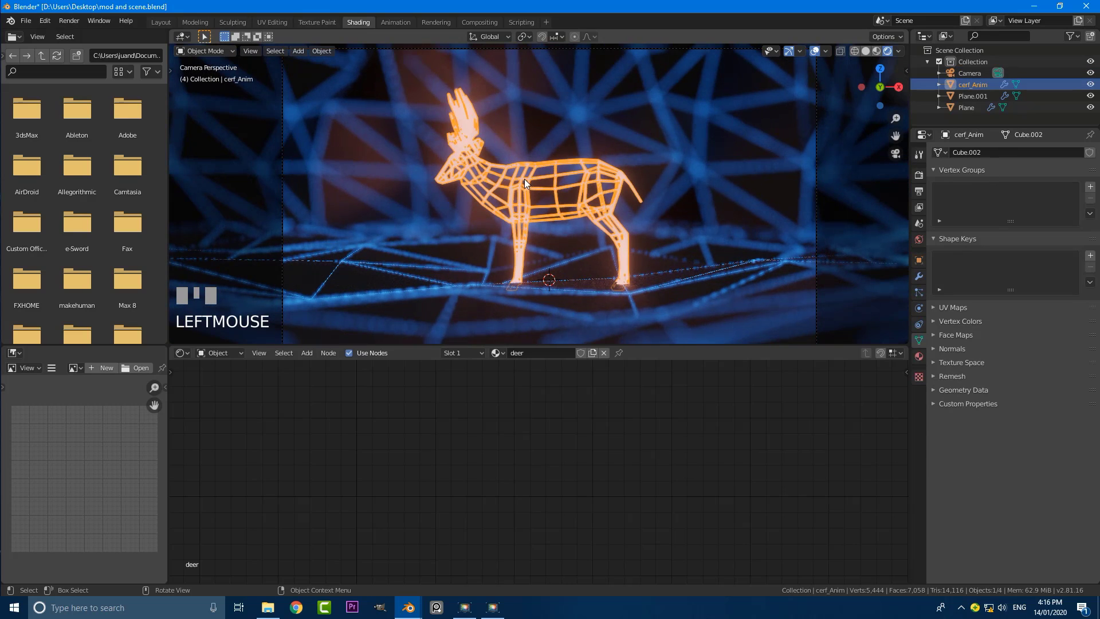
{"action": "key", "text": "r"}
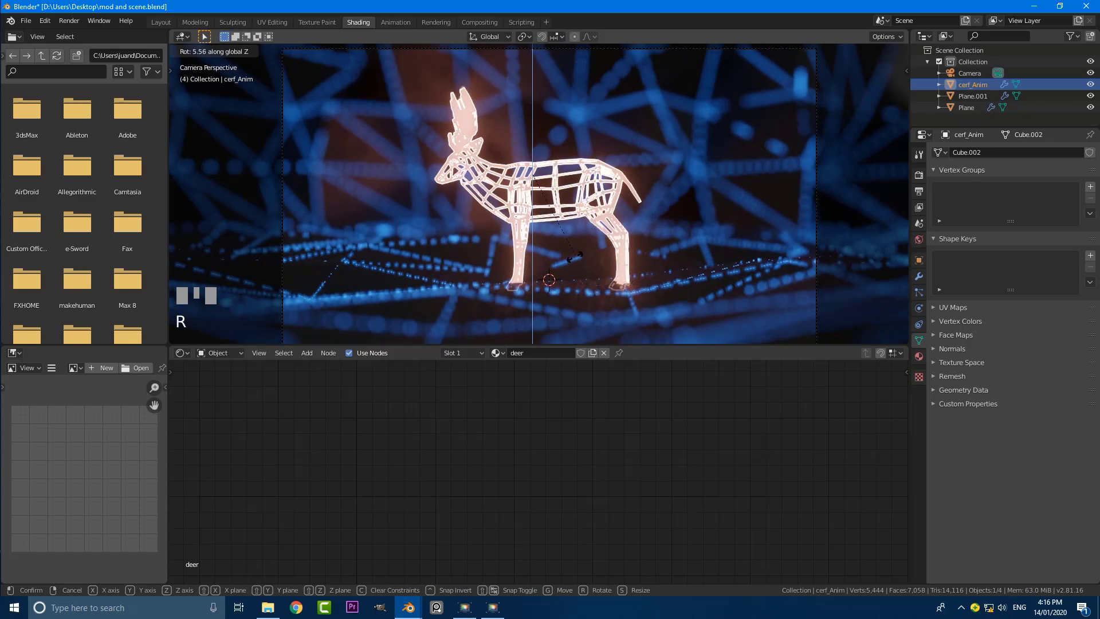
{"action": "left_click", "coordinate": [592, 214]}
{"action": "left_click", "coordinate": [593, 217]}
{"action": "scroll", "coordinate": [595, 206], "scroll_direction": "down", "scroll_amount": 3}
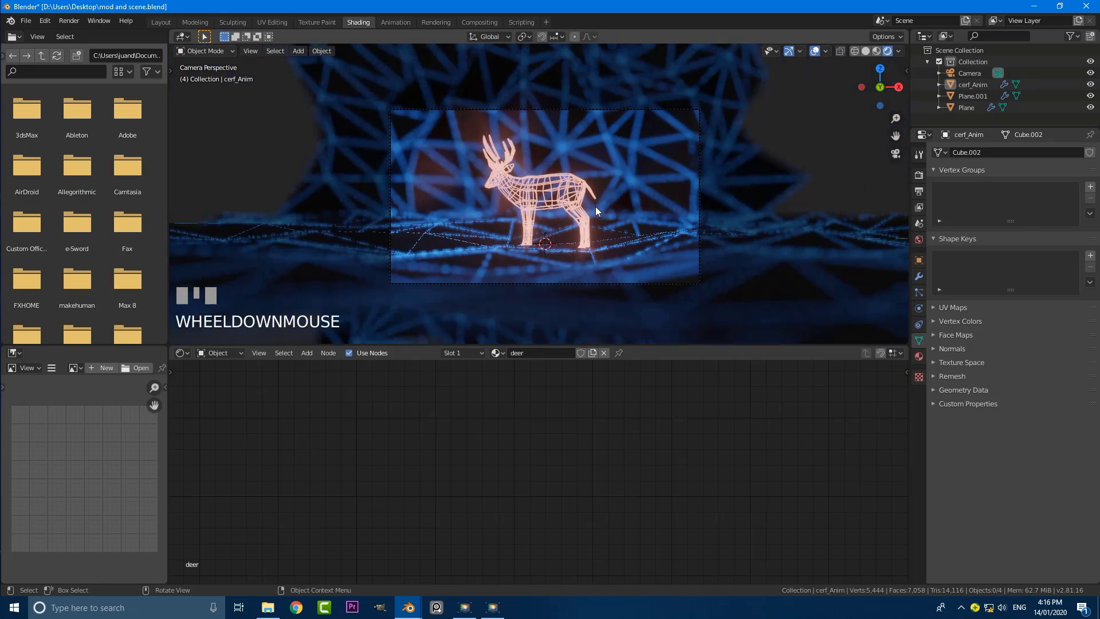
{"action": "scroll", "coordinate": [619, 250], "scroll_direction": "up", "scroll_amount": 2}
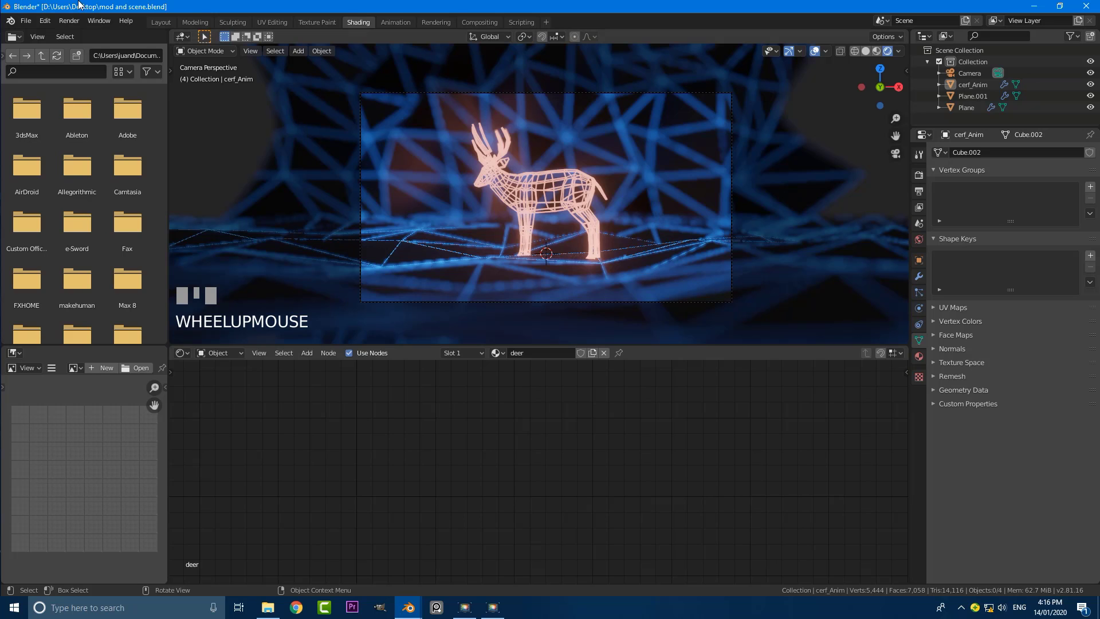
- Render the current frame as a still image and examine the deer and blurred backdrop in the result
{"action": "left_click", "coordinate": [71, 22]}
{"action": "left_click", "coordinate": [86, 33]}
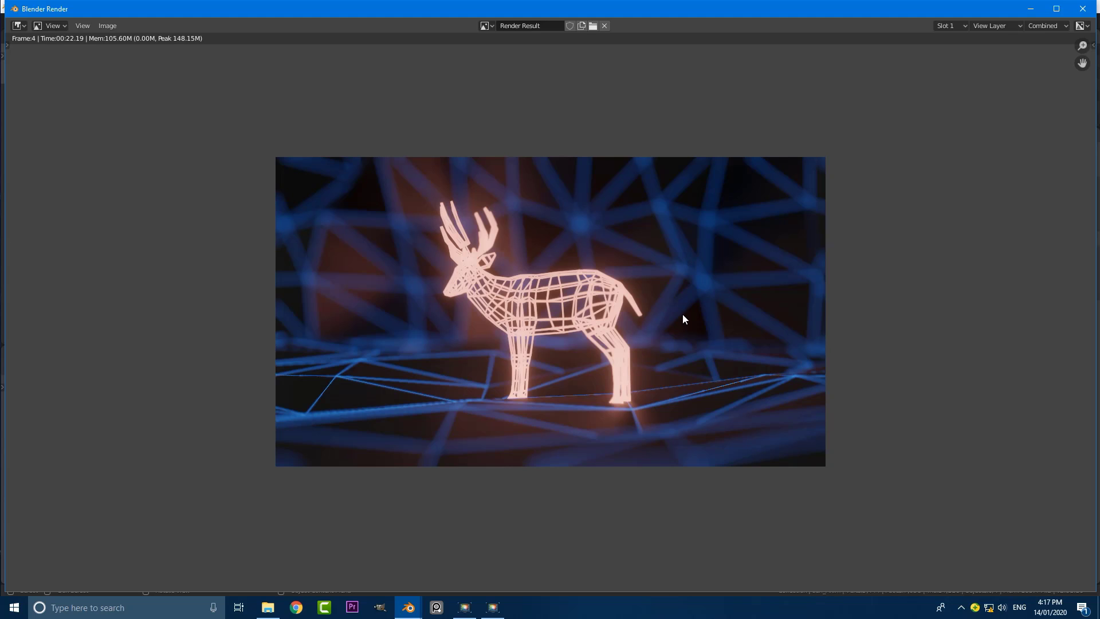
{"action": "scroll", "coordinate": [682, 313], "scroll_direction": "up", "scroll_amount": 2}
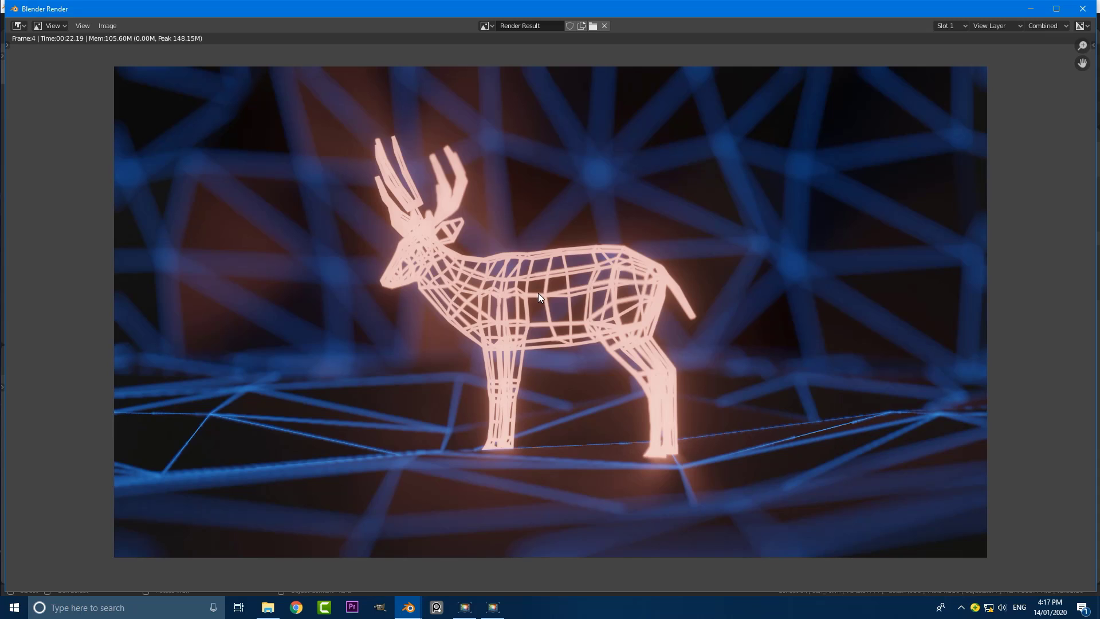
{"action": "scroll", "coordinate": [535, 301], "scroll_direction": "down", "scroll_amount": 2}
{"action": "scroll", "coordinate": [507, 284], "scroll_direction": "up", "scroll_amount": 2}
{"action": "scroll", "coordinate": [474, 335], "scroll_direction": "down", "scroll_amount": 1}
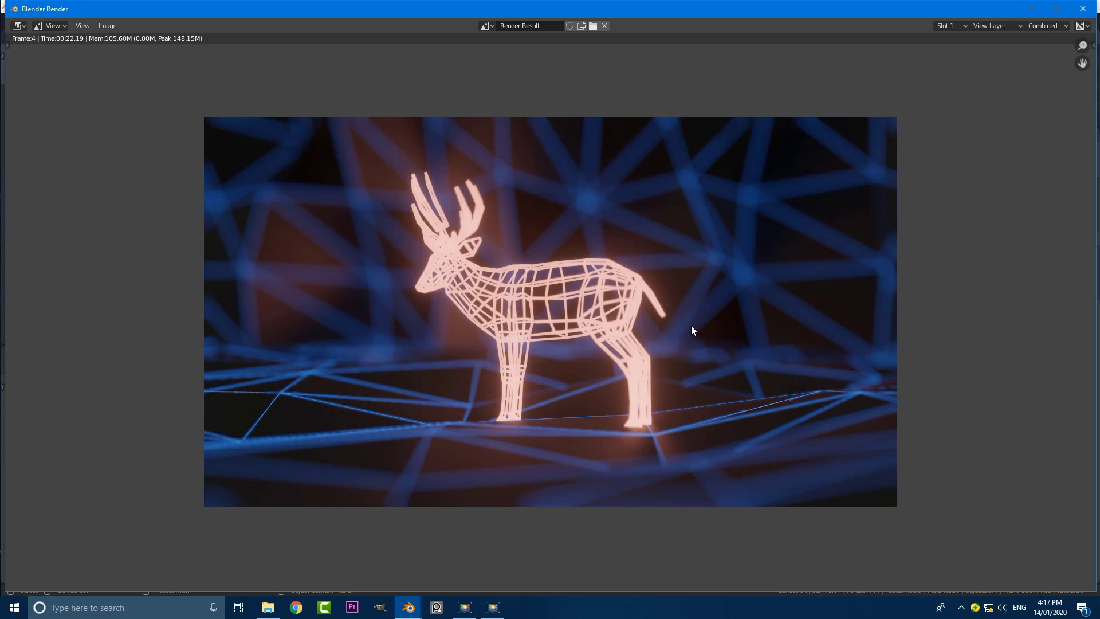